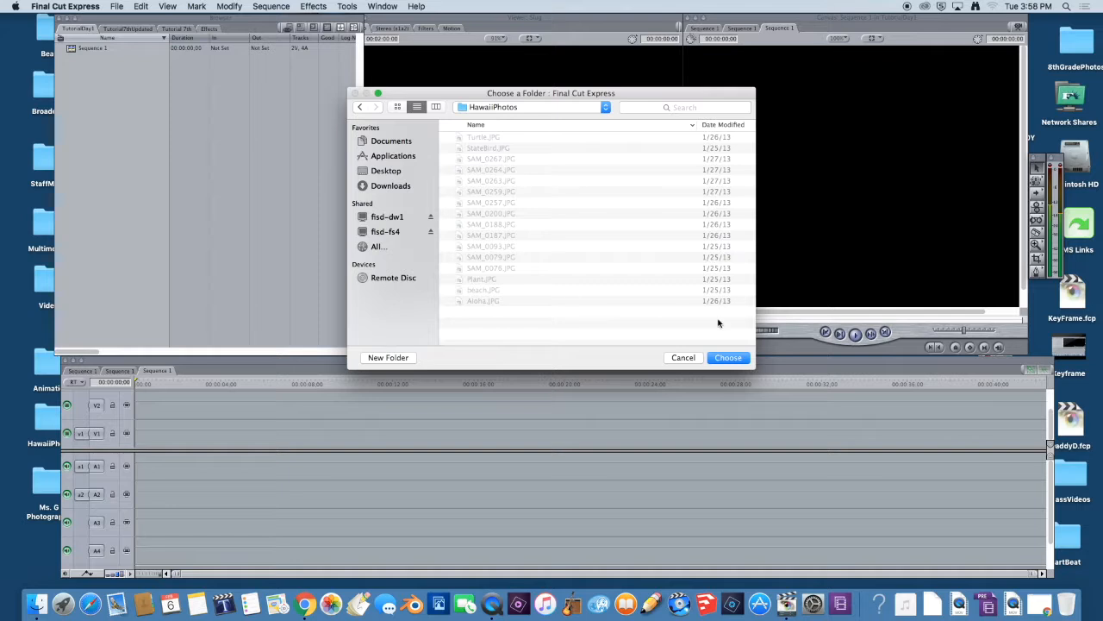
Import the HawaiiPhotos folder and the files Clip14.dv, Clip6 (Converted) and Clip1 (Converted) from the desktop's FinalCutTutorialClips folder
{"action": "left_click", "coordinate": [728, 357]}
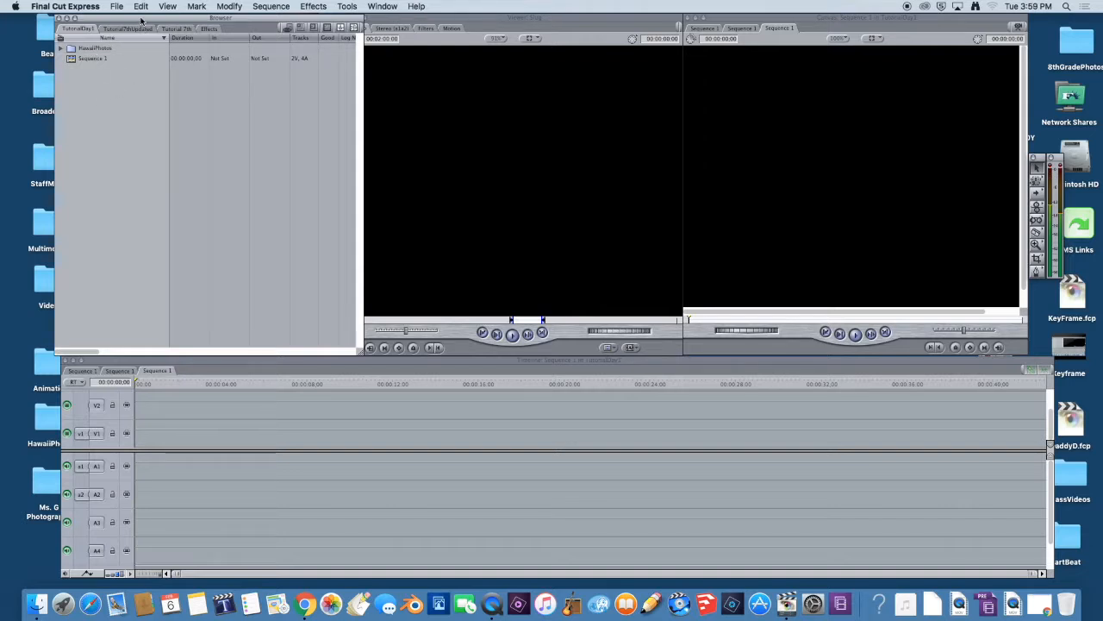
{"action": "left_click", "coordinate": [116, 7]}
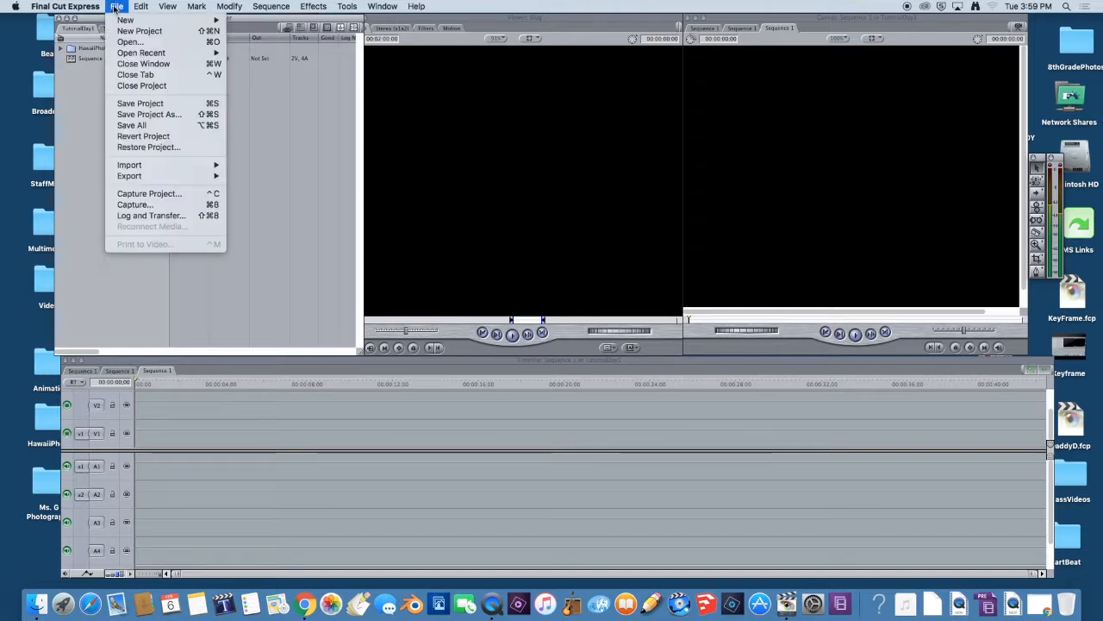
{"action": "mouse_move", "coordinate": [121, 164]}
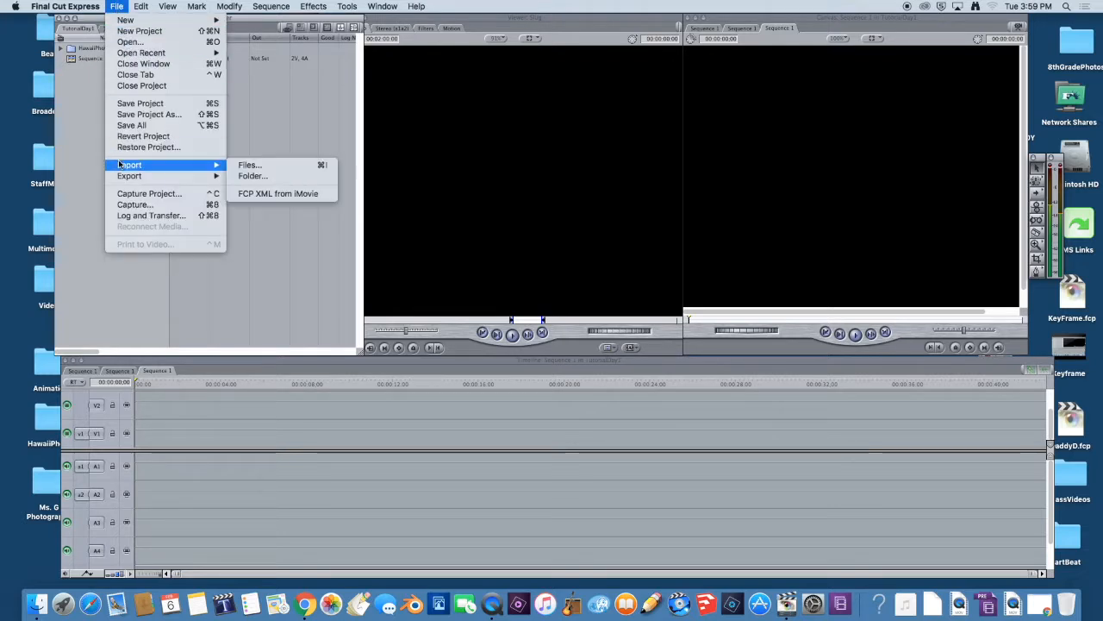
{"action": "left_click", "coordinate": [245, 165]}
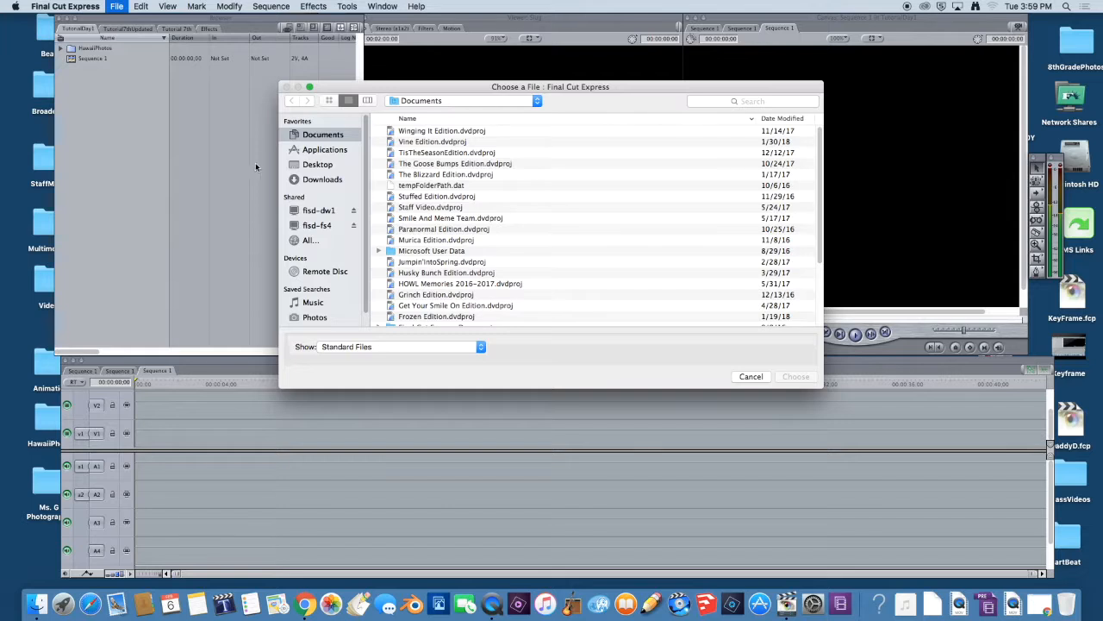
{"action": "left_click", "coordinate": [318, 164]}
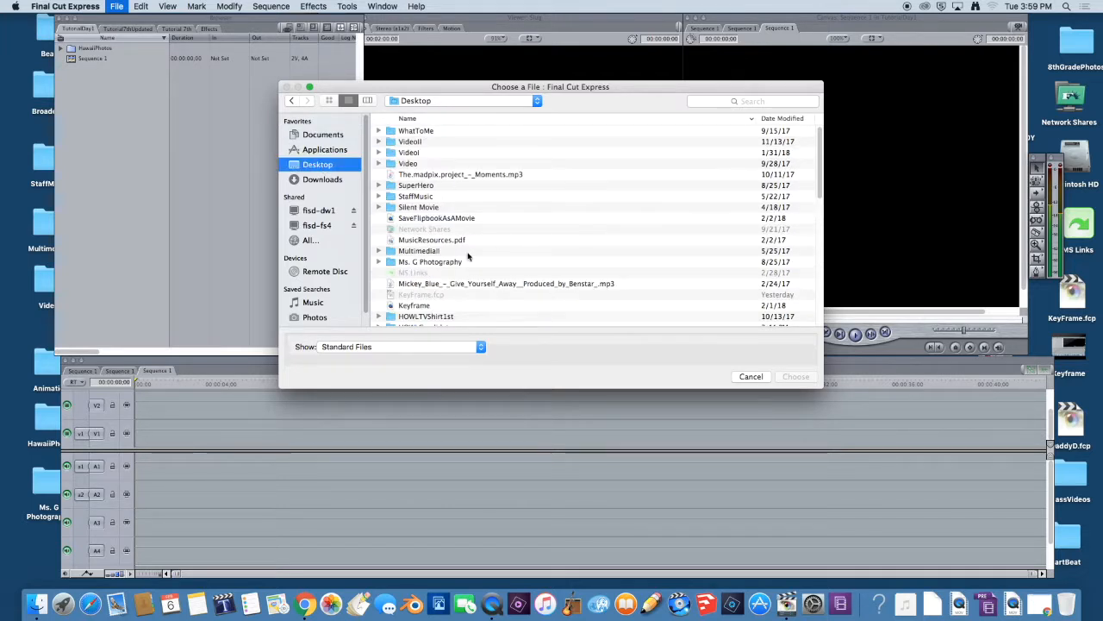
{"action": "scroll", "coordinate": [819, 177], "scroll_direction": "down", "scroll_amount": 5}
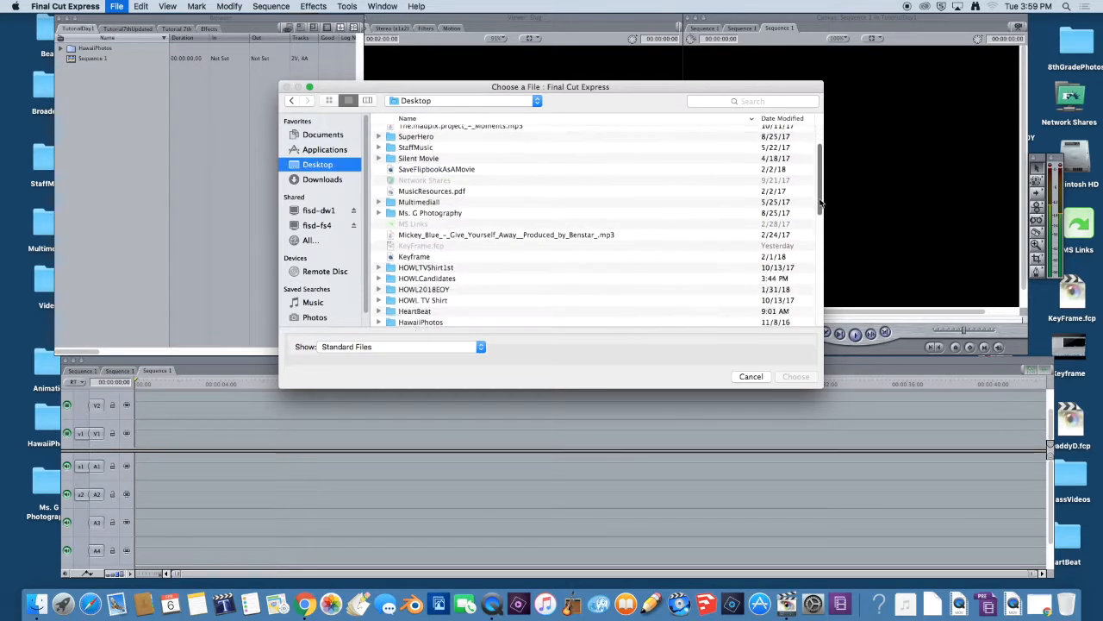
{"action": "double_click", "coordinate": [444, 281]}
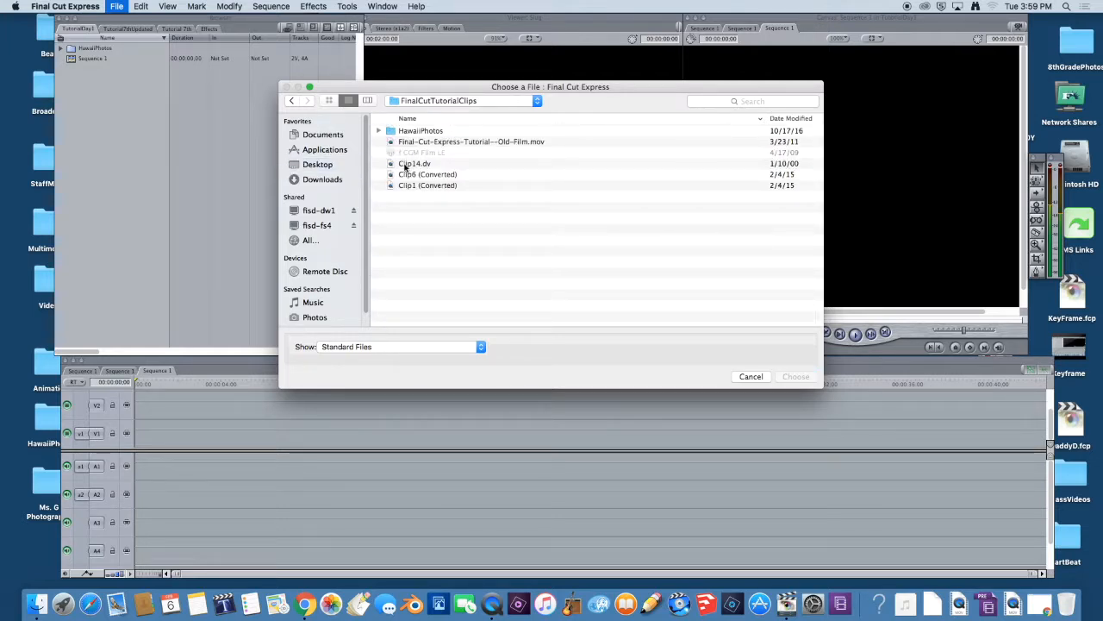
{"action": "left_click", "coordinate": [406, 165]}
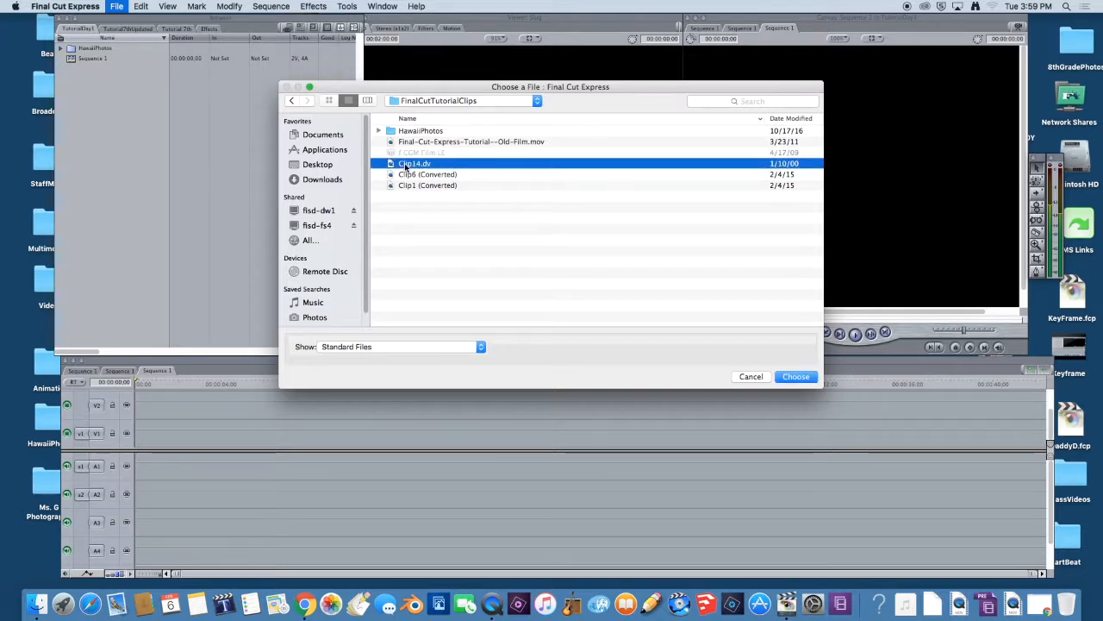
{"action": "left_click", "coordinate": [420, 184], "text": "shift"}
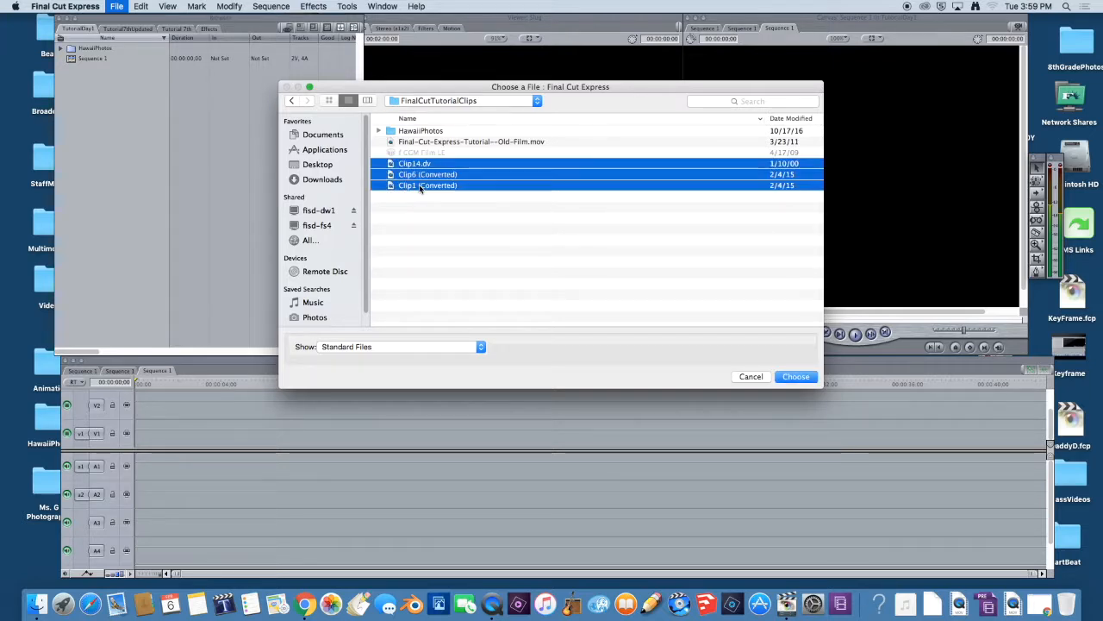
{"action": "left_click", "coordinate": [796, 378]}
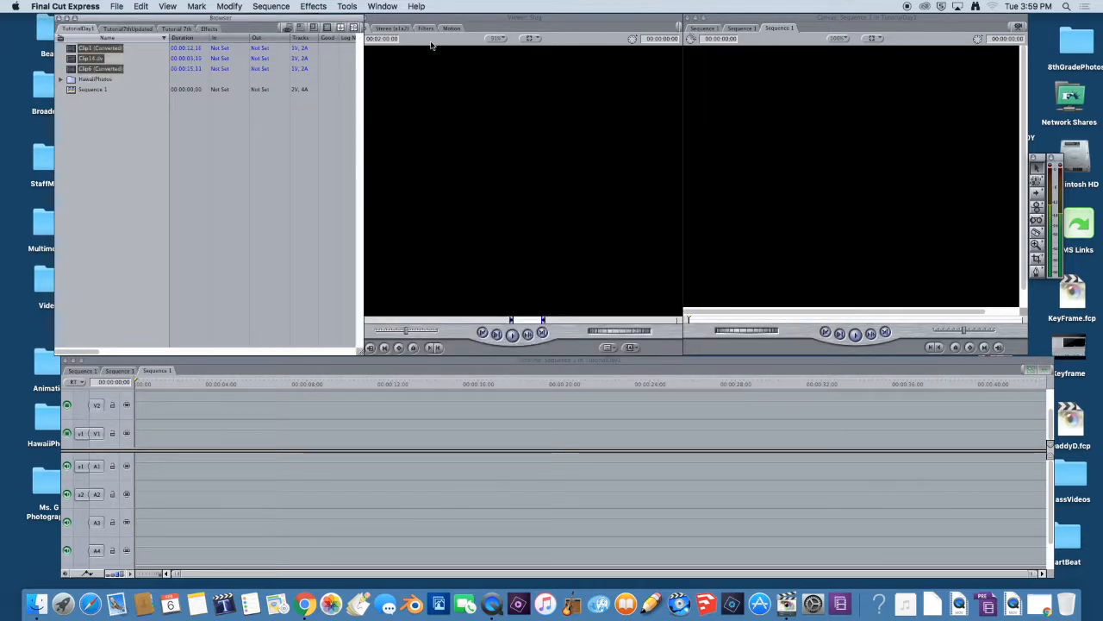
{"action": "left_click", "coordinate": [212, 175]}
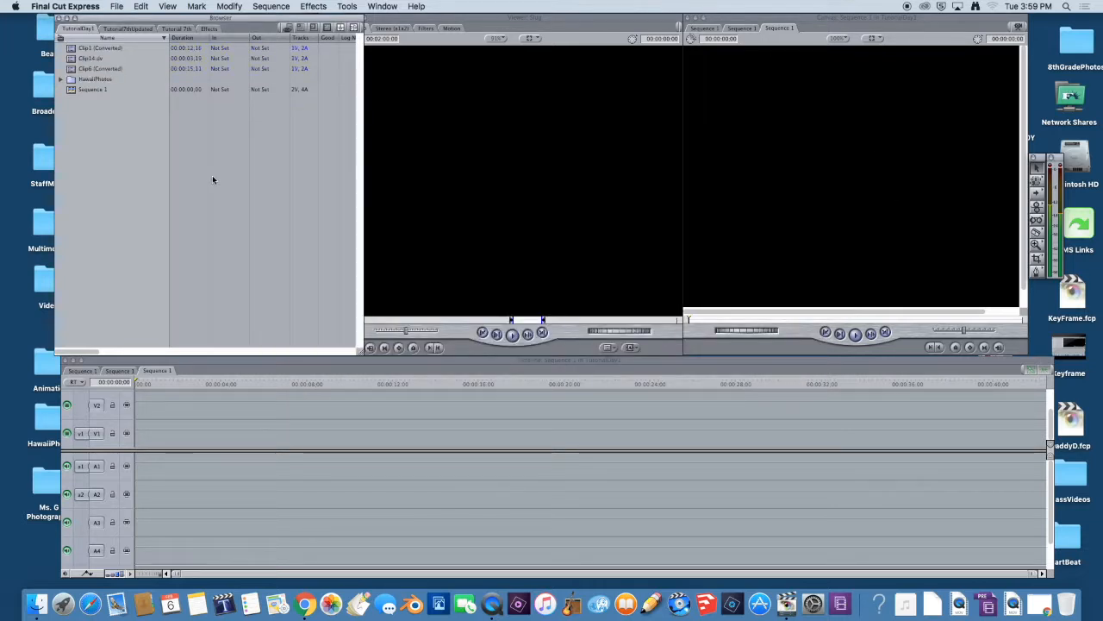
Preview Clip1, Clip14.dv, Clip6 and the HawaiiPhotos image Aloha.JPG in the Viewer, and close the photo bin
{"action": "double_click", "coordinate": [73, 49]}
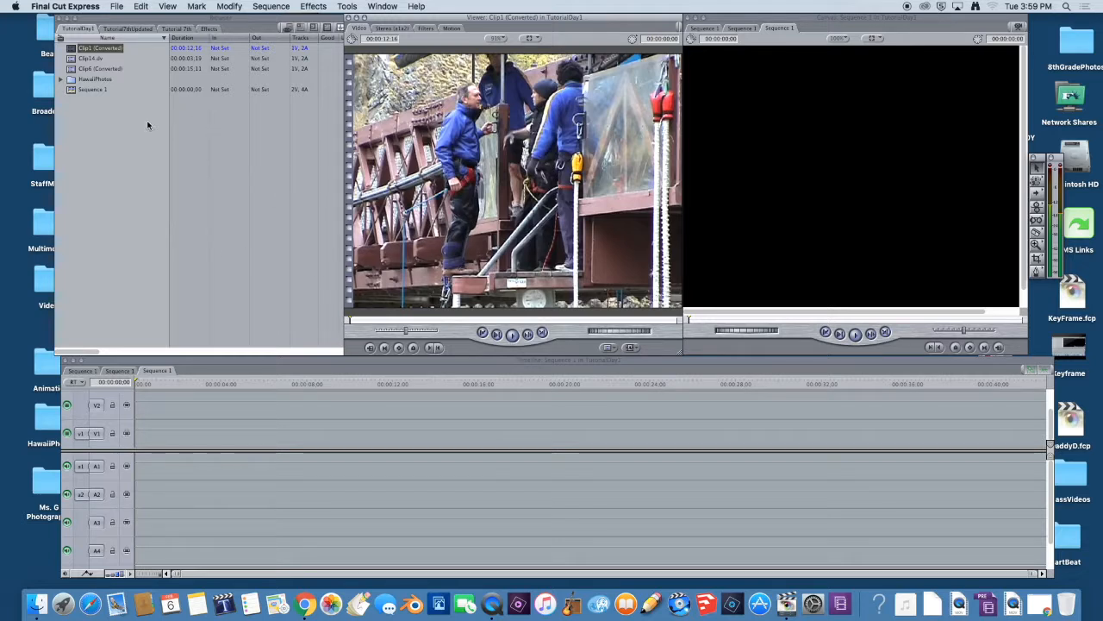
{"action": "double_click", "coordinate": [79, 58]}
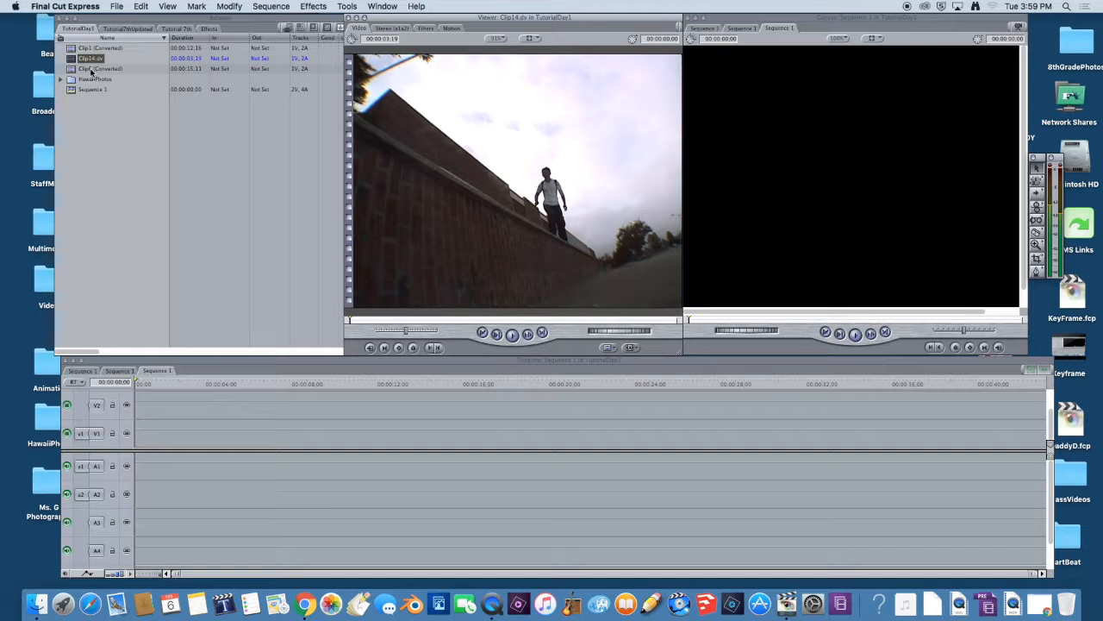
{"action": "double_click", "coordinate": [91, 68]}
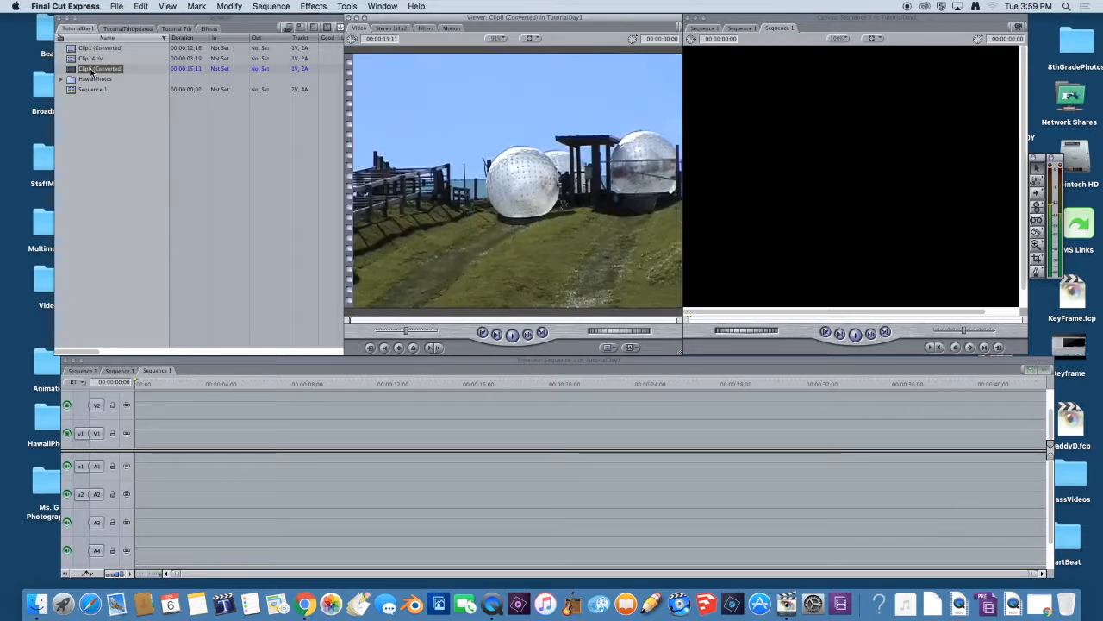
{"action": "double_click", "coordinate": [74, 79]}
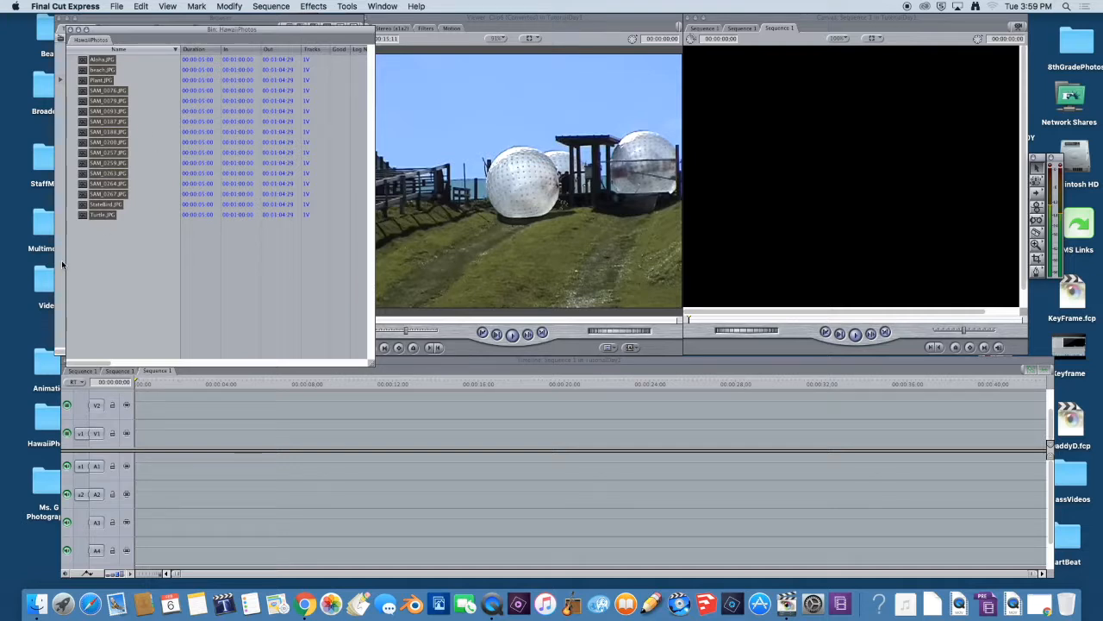
{"action": "left_click", "coordinate": [123, 268]}
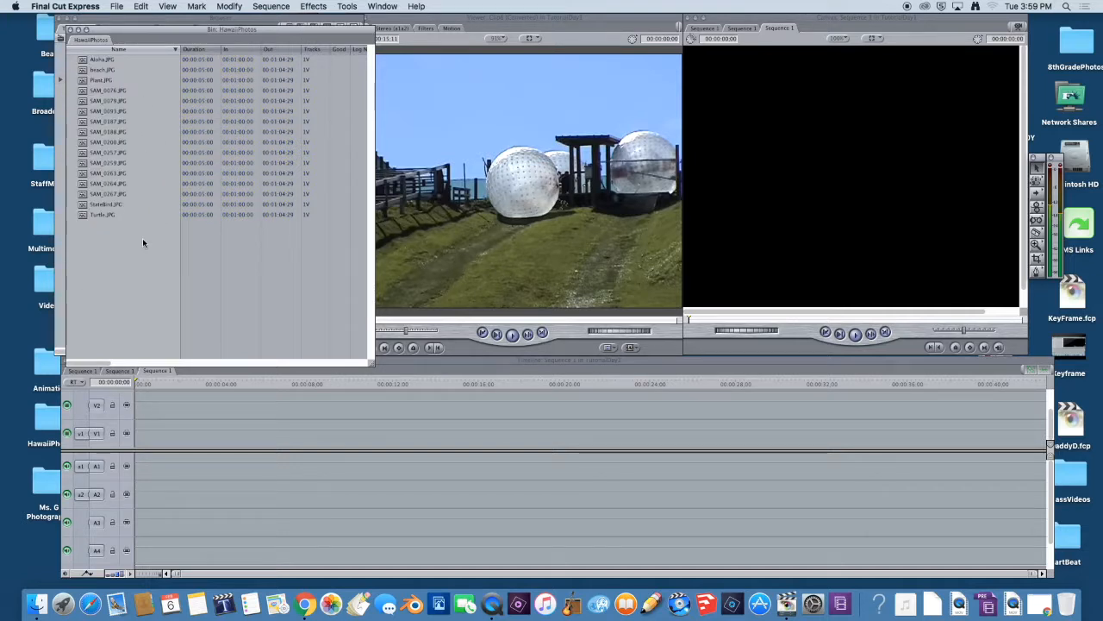
{"action": "double_click", "coordinate": [101, 60]}
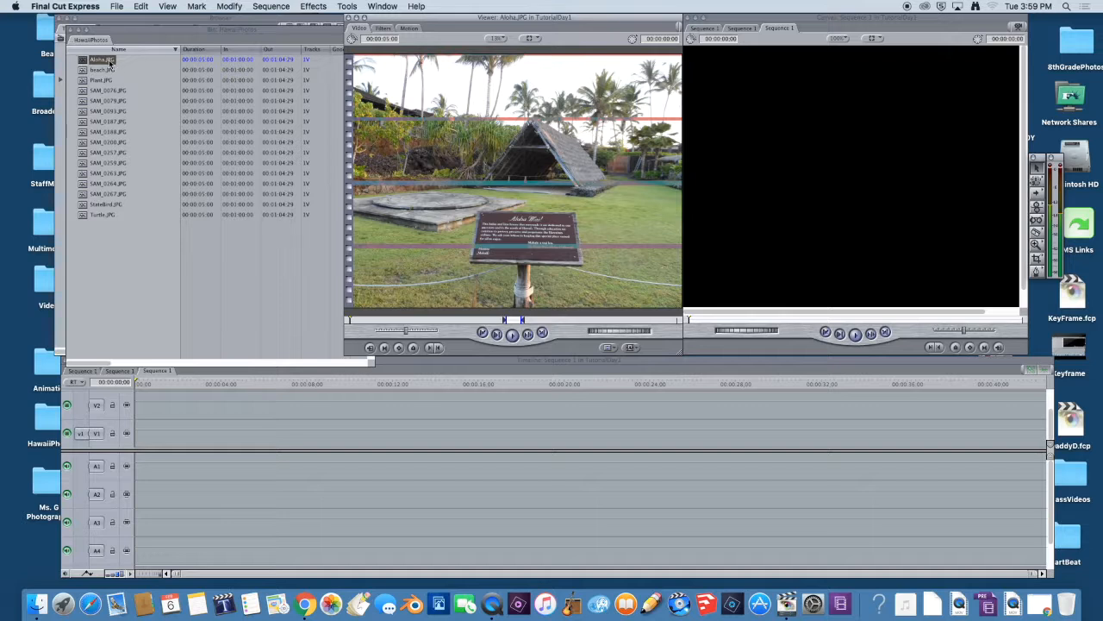
{"action": "left_click", "coordinate": [71, 32]}
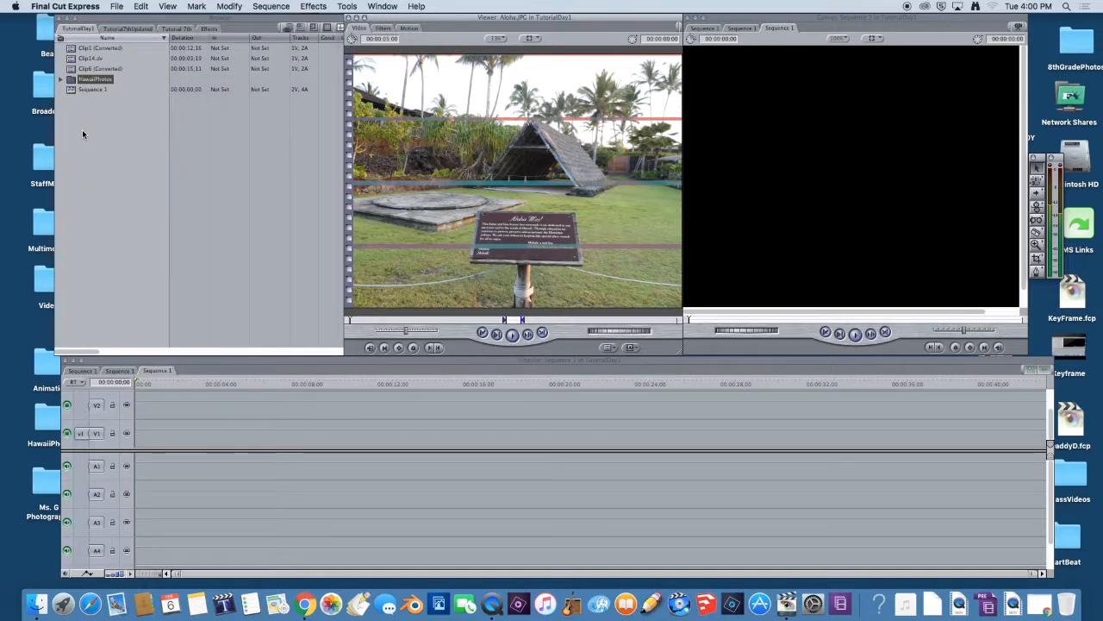
{"action": "left_click", "coordinate": [81, 131]}
Open Clip1 (Converted) in the Viewer and place the whole clip at the start of track V1 in Sequence 1
{"action": "double_click", "coordinate": [87, 49]}
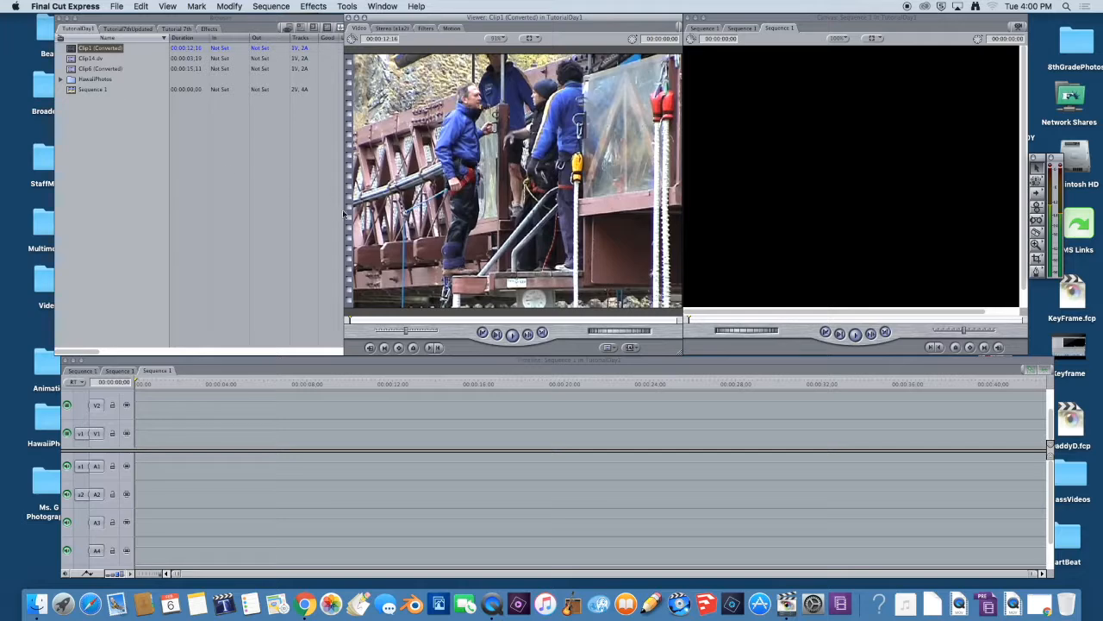
{"action": "left_click_drag", "start_coordinate": [350, 319], "coordinate": [393, 321]}
{"action": "key", "text": "Home"}
{"action": "left_click_drag", "start_coordinate": [481, 129], "coordinate": [142, 438]}
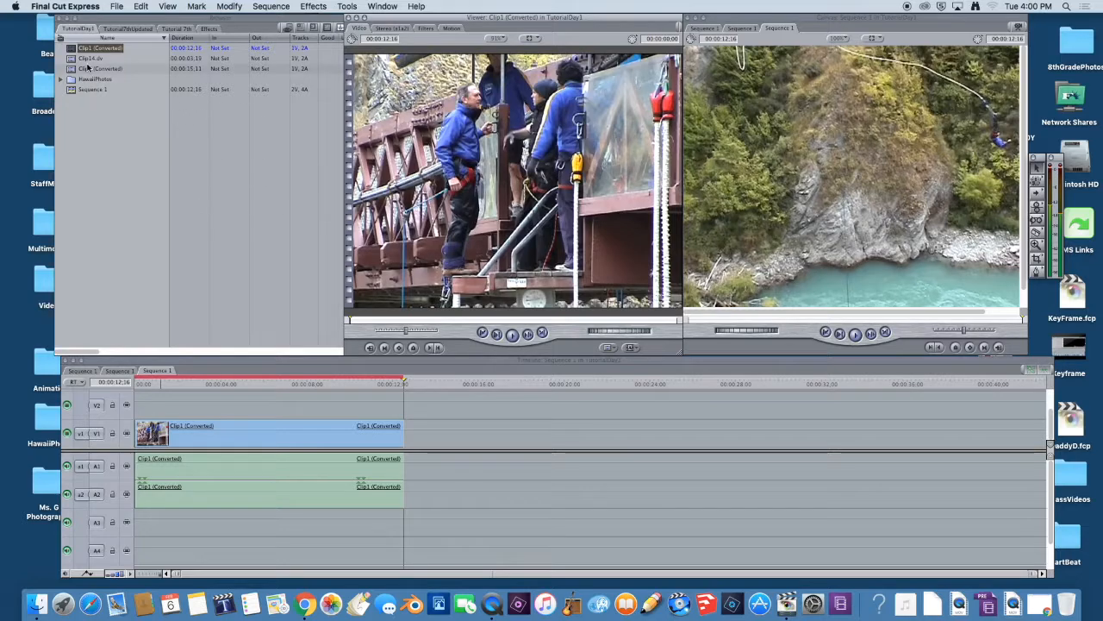
Scrub back through the placed clip and render all video and audio of the sequence
{"action": "left_click_drag", "start_coordinate": [403, 380], "coordinate": [207, 398]}
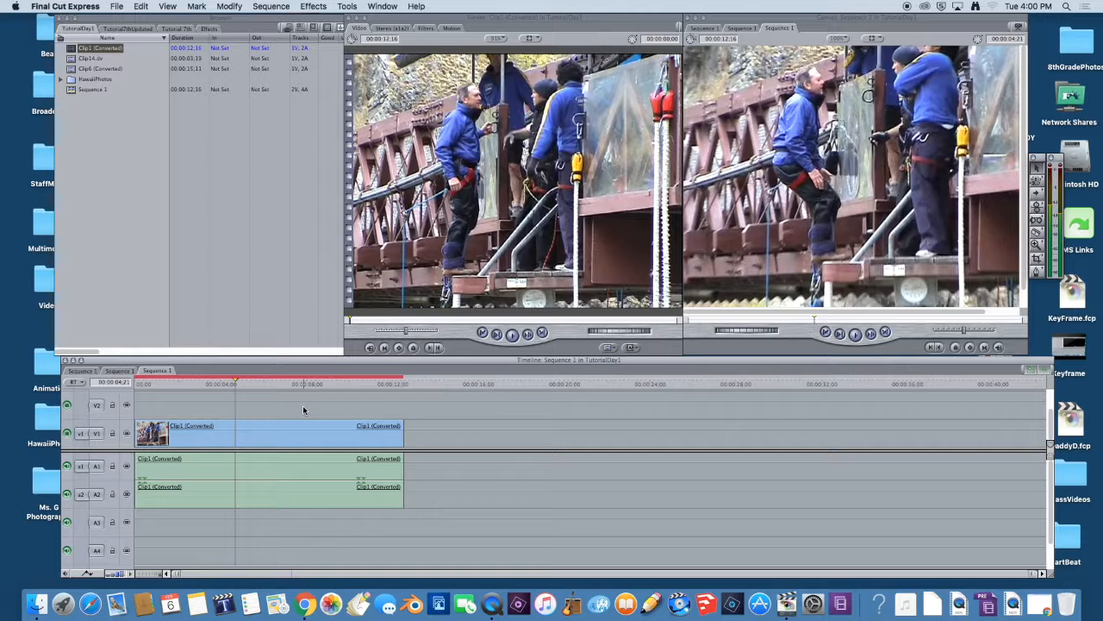
{"action": "left_click", "coordinate": [270, 7]}
{"action": "mouse_move", "coordinate": [275, 32]}
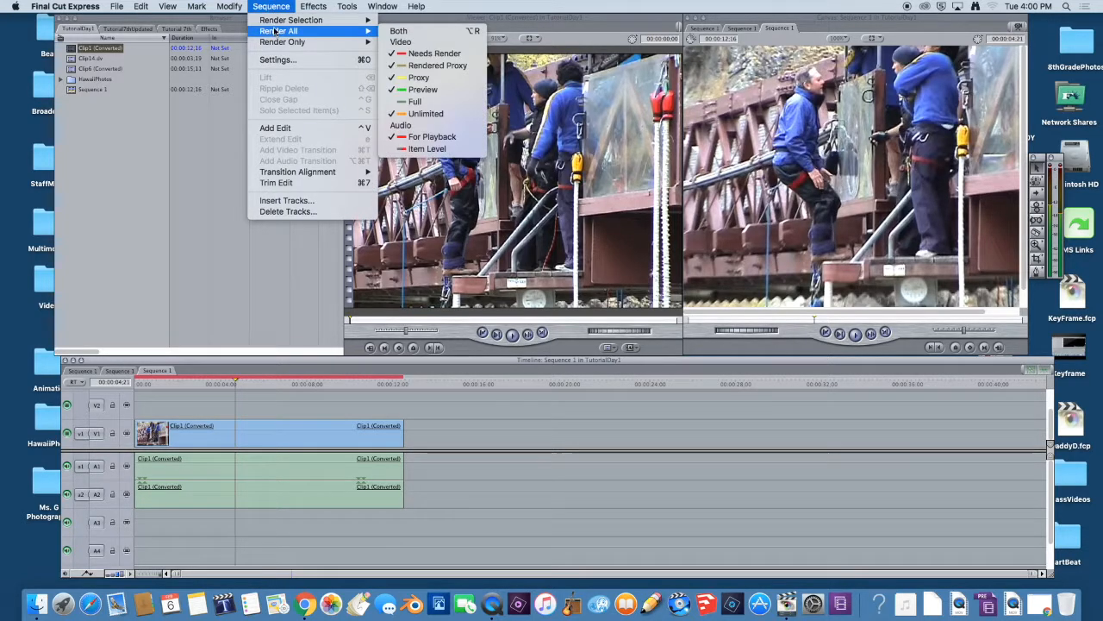
{"action": "left_click", "coordinate": [405, 31]}
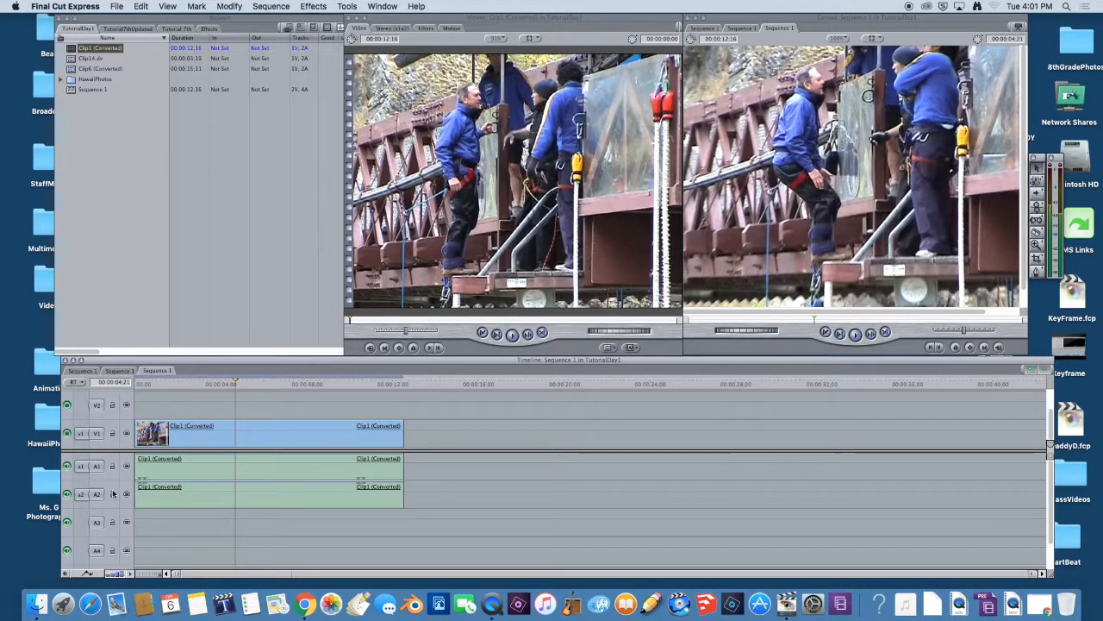
Scrub through the rendered clip and return the playhead to the start of the sequence
{"action": "left_click_drag", "start_coordinate": [236, 383], "coordinate": [196, 390]}
{"action": "left_click", "coordinate": [224, 443]}
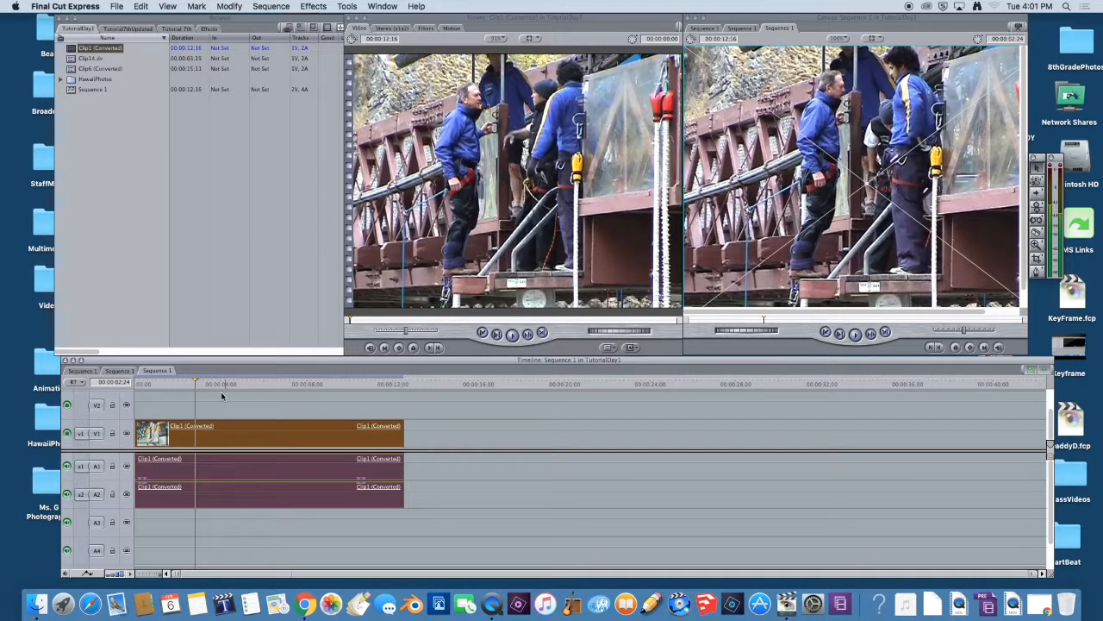
{"action": "left_click_drag", "start_coordinate": [196, 383], "coordinate": [116, 421]}
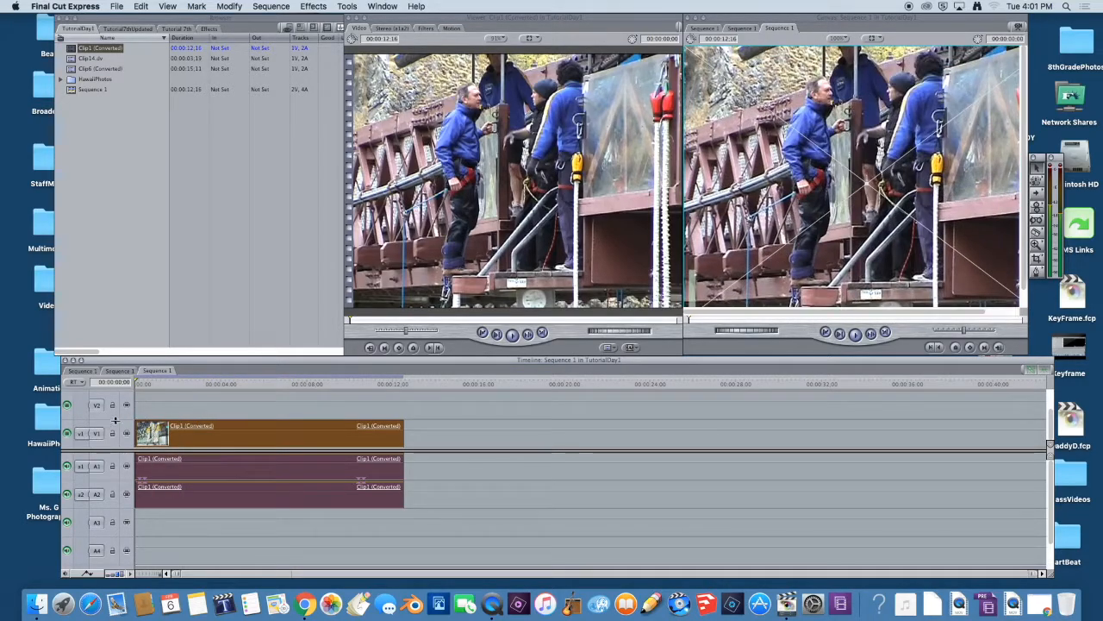
Mark an In point at 00:00:04;00 and an Out point at 00:00:08;27 on Clip1 in the Viewer
{"action": "left_click", "coordinate": [245, 287]}
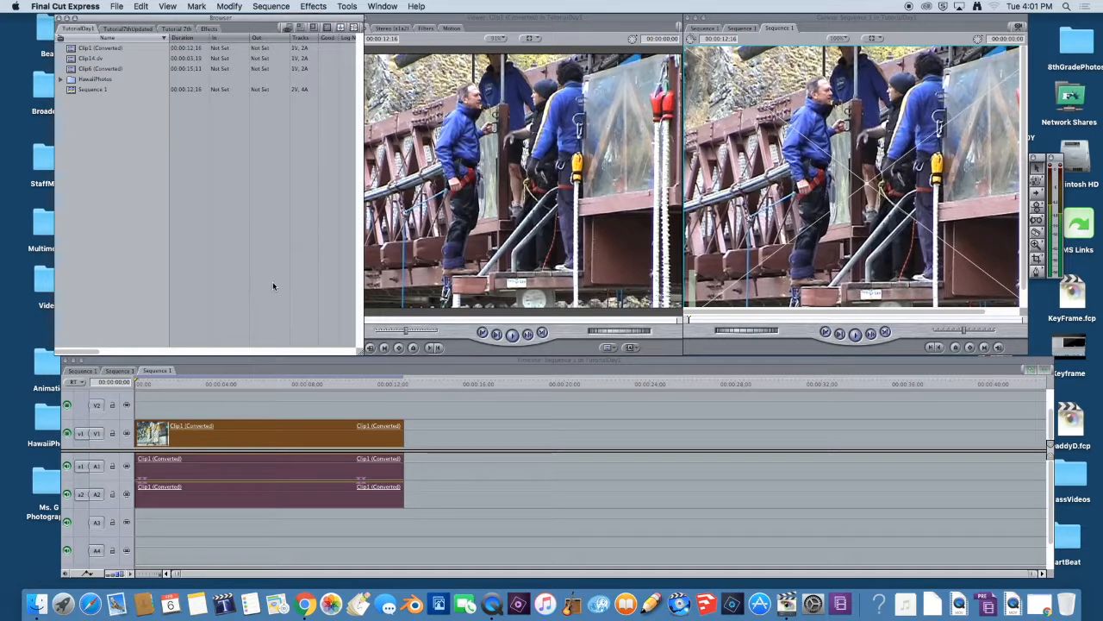
{"action": "left_click", "coordinate": [428, 291]}
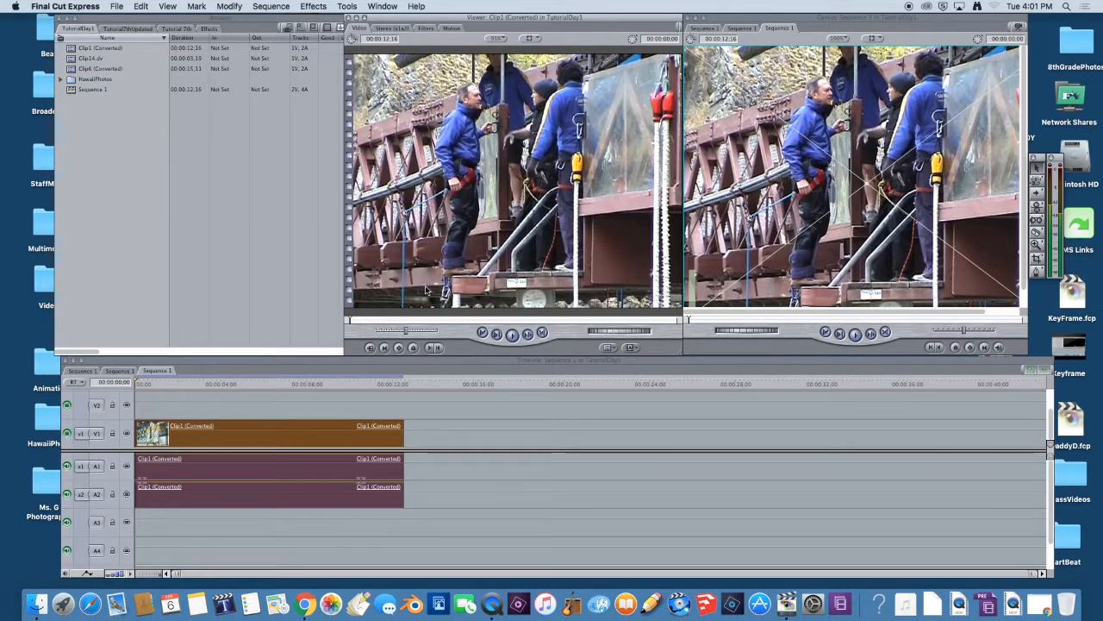
{"action": "left_click_drag", "start_coordinate": [351, 320], "coordinate": [456, 310]}
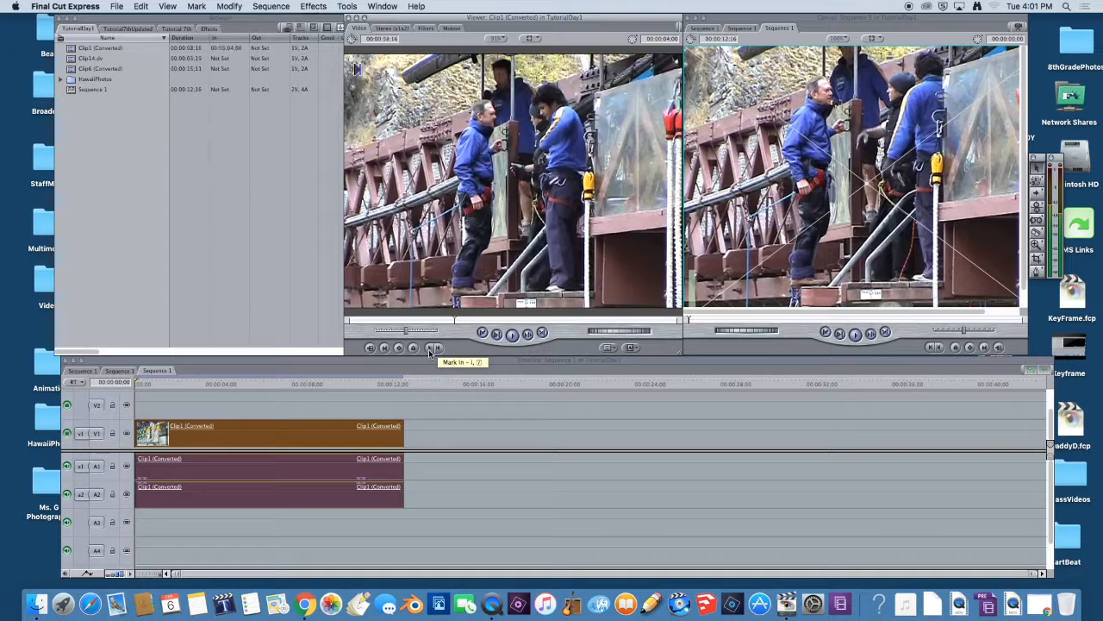
{"action": "left_click", "coordinate": [429, 348]}
{"action": "left_click_drag", "start_coordinate": [453, 319], "coordinate": [580, 322]}
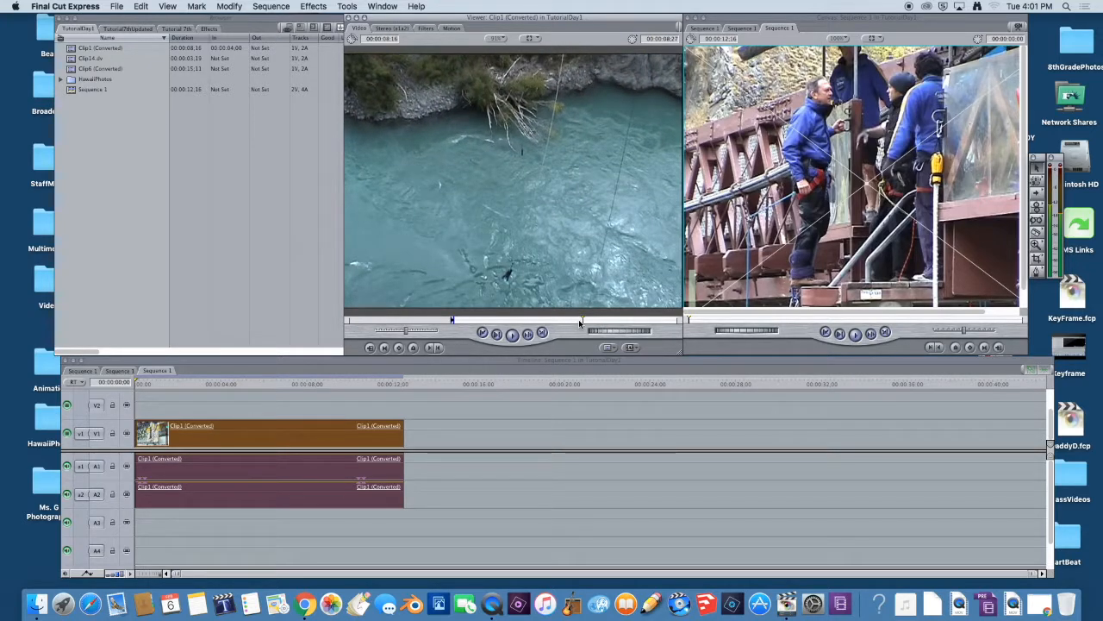
{"action": "left_click", "coordinate": [437, 348]}
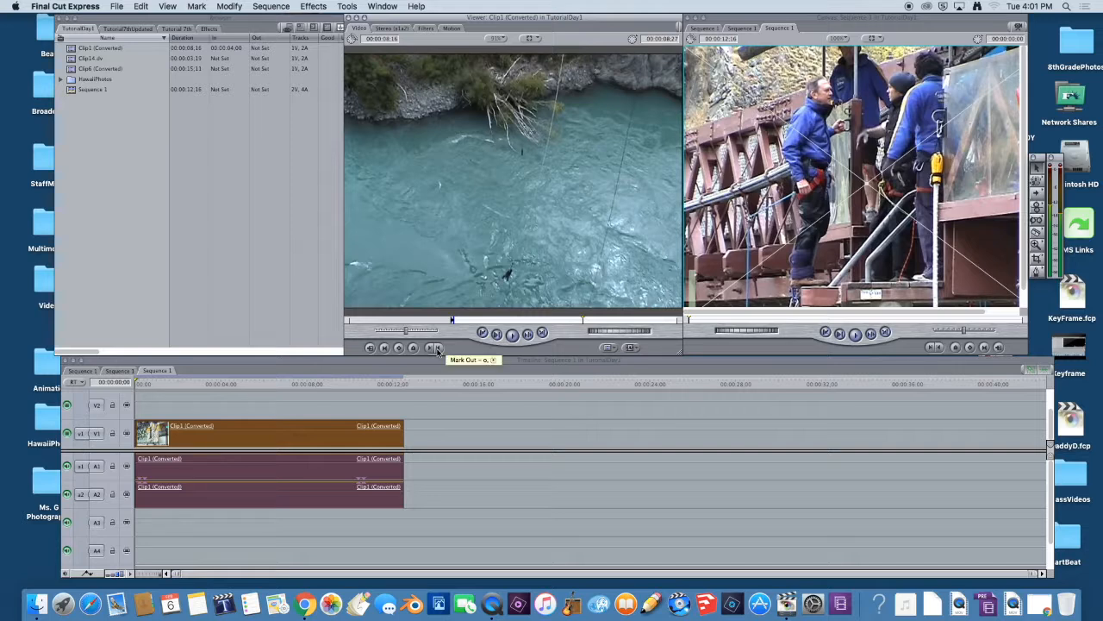
{"action": "left_click", "coordinate": [438, 347]}
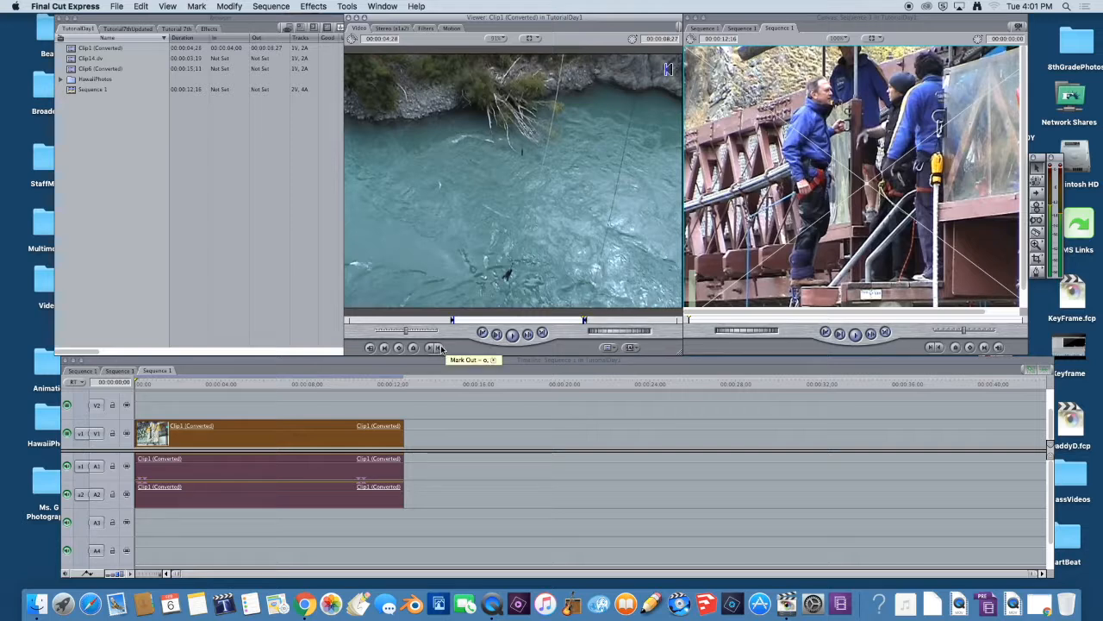
Place the trimmed Clip1 on track V1 with about a 4-second gap after the first clip, and render all clips
{"action": "left_click_drag", "start_coordinate": [457, 202], "coordinate": [518, 419]}
{"action": "left_click", "coordinate": [521, 431]}
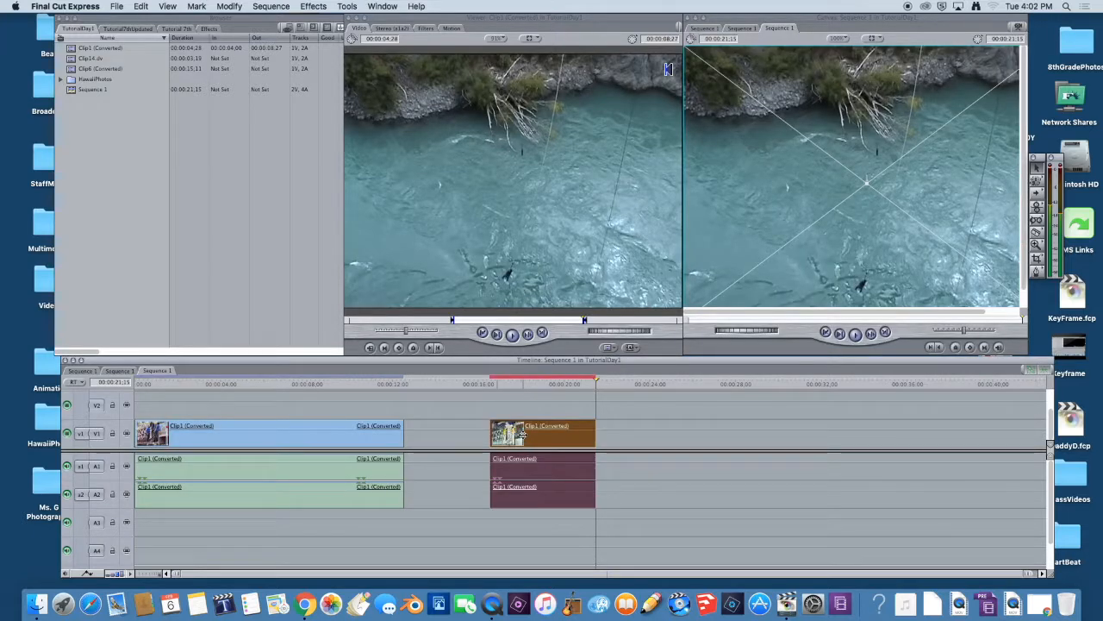
{"action": "key", "text": "super+a"}
{"action": "key", "text": "super+r"}
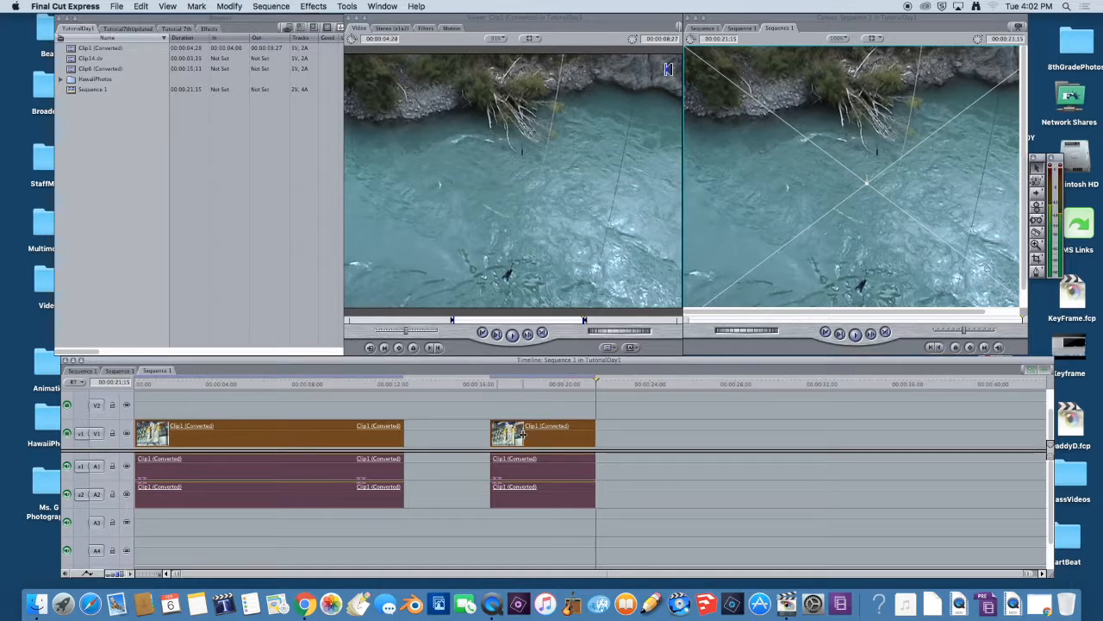
Scrub through the first clip in the timeline and play the sequence across the gap that follows it
{"action": "left_click", "coordinate": [434, 430]}
{"action": "left_click_drag", "start_coordinate": [594, 382], "coordinate": [263, 428]}
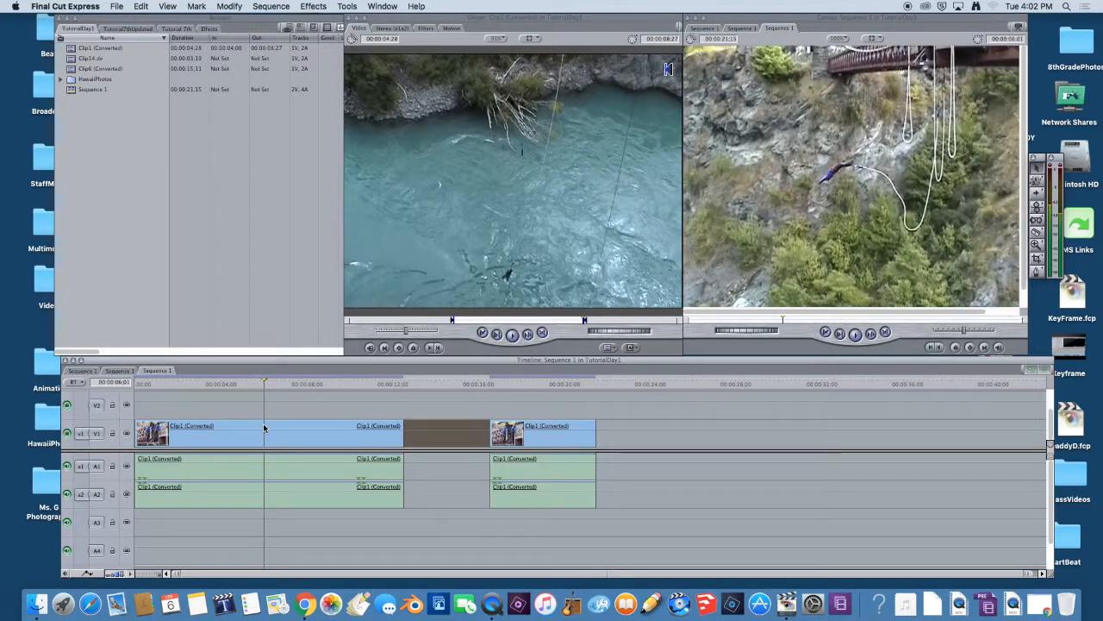
{"action": "left_click_drag", "start_coordinate": [265, 385], "coordinate": [376, 382]}
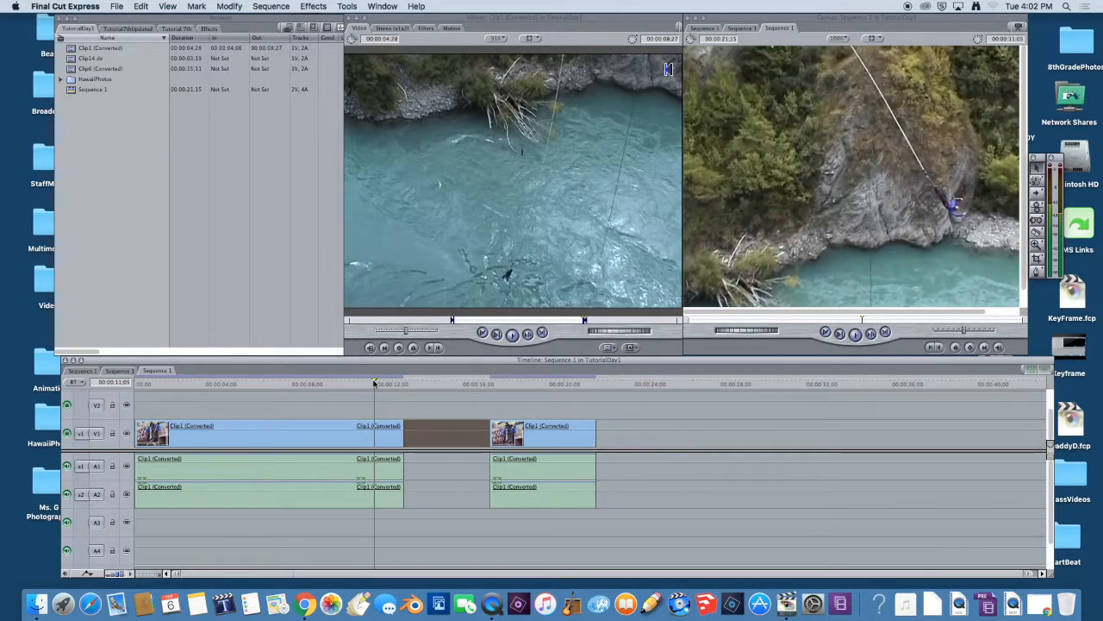
{"action": "key", "text": "space"}
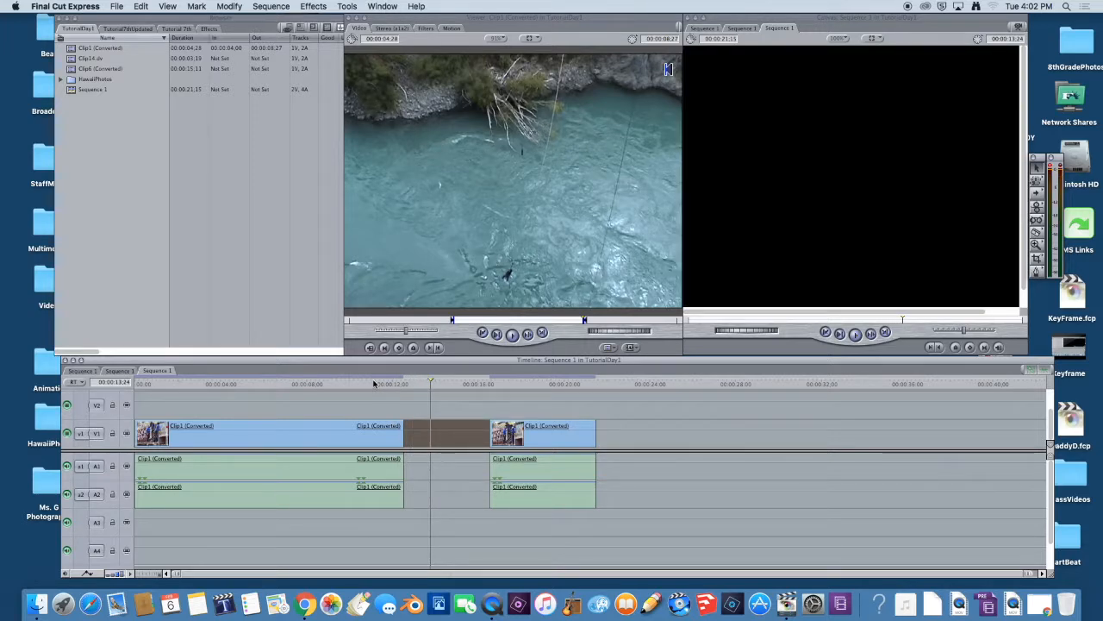
Close the gap between the two Clip1 clips on track V1
{"action": "left_click", "coordinate": [450, 532]}
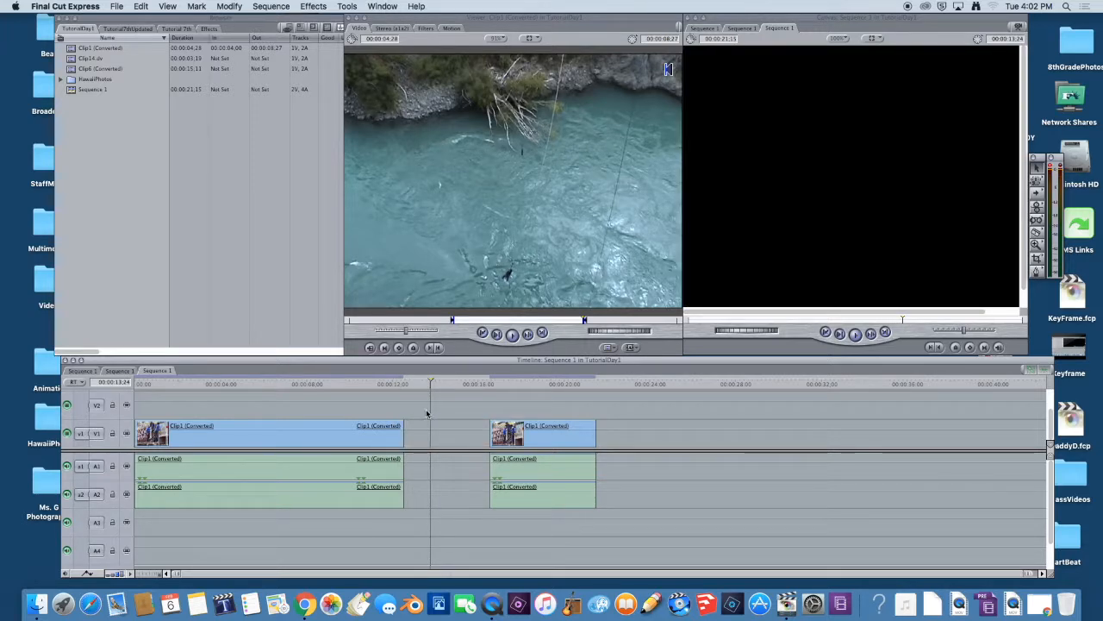
{"action": "left_click", "coordinate": [451, 429]}
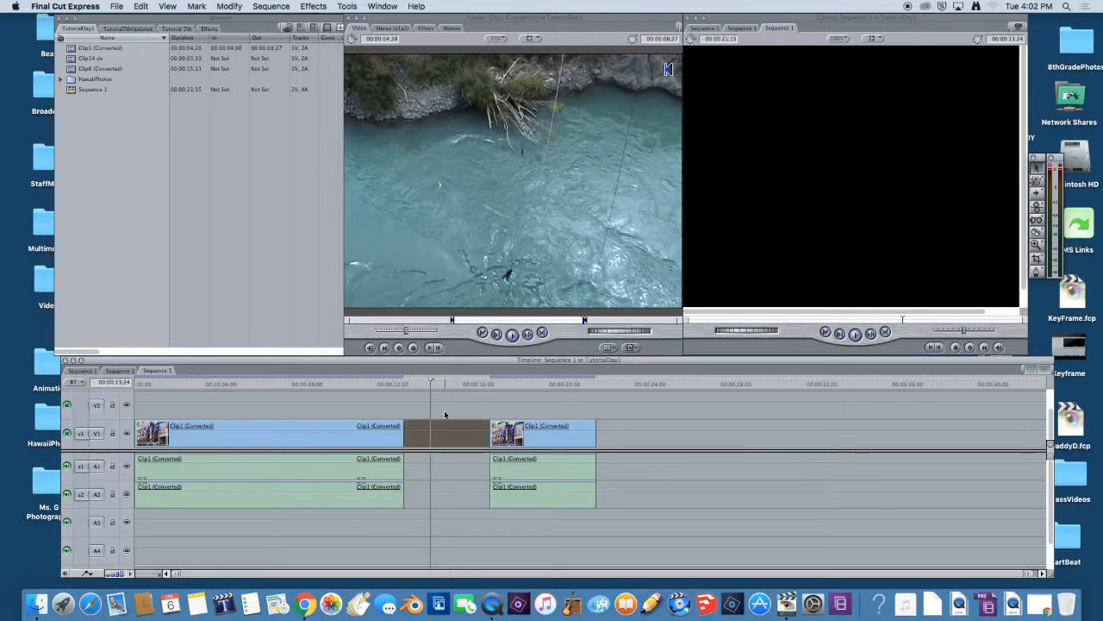
{"action": "right_click", "coordinate": [446, 426]}
{"action": "left_click", "coordinate": [465, 433]}
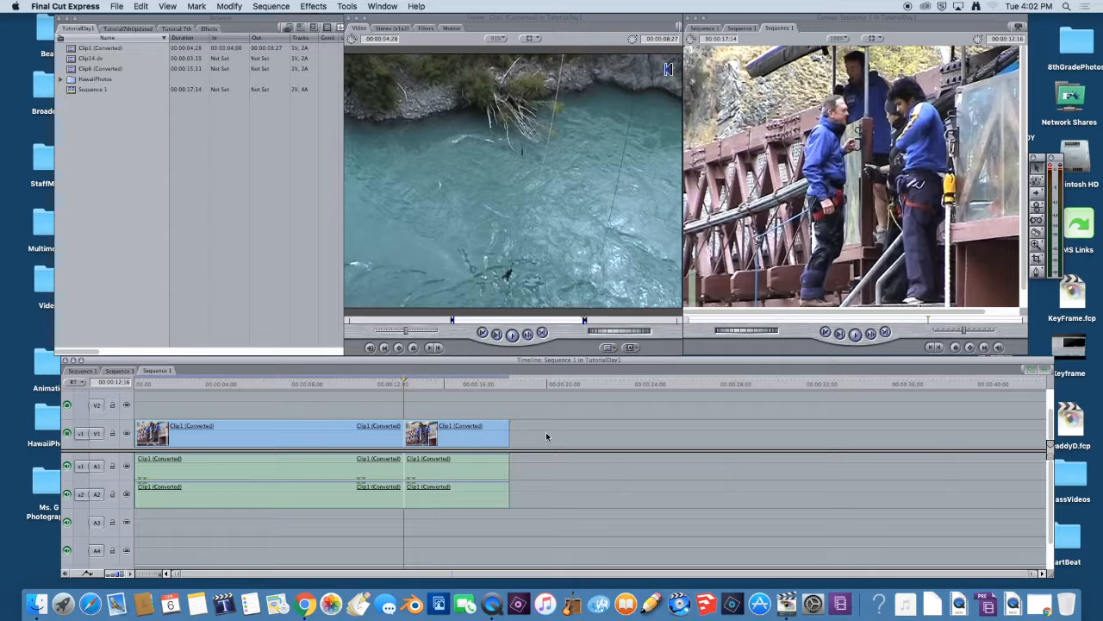
Place the five photos SAM_0257.JPG through SAM_0267.JPG from the HawaiiPhotos bin on V1, about 2 seconds after the last clip
{"action": "double_click", "coordinate": [74, 79]}
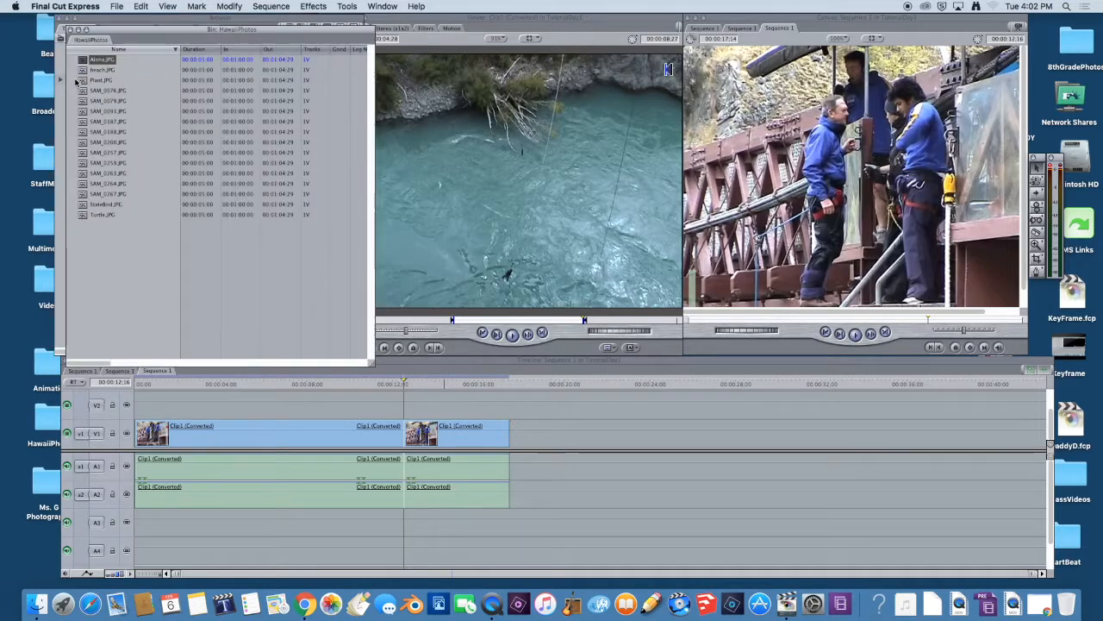
{"action": "left_click", "coordinate": [150, 240]}
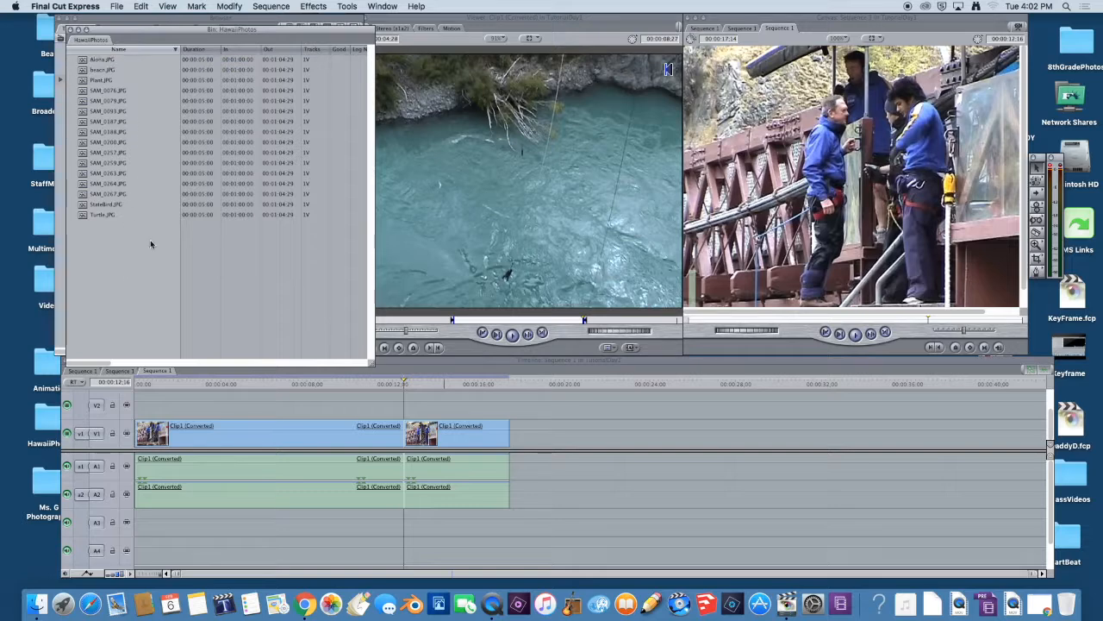
{"action": "left_click", "coordinate": [96, 153]}
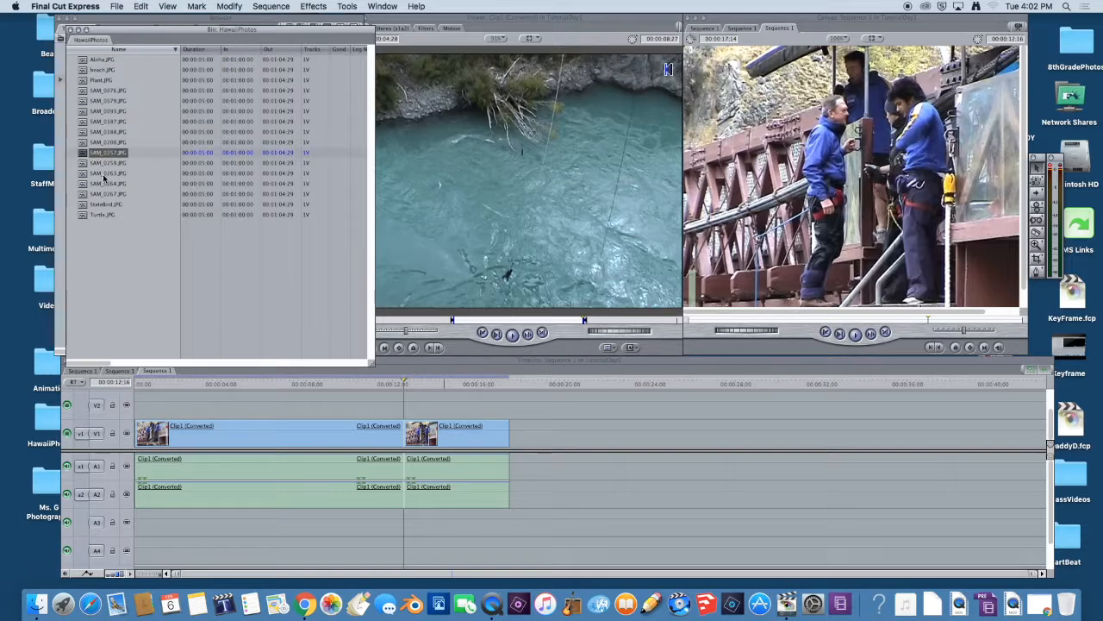
{"action": "left_click", "coordinate": [104, 195], "text": "shift"}
{"action": "left_click_drag", "start_coordinate": [104, 195], "coordinate": [555, 425]}
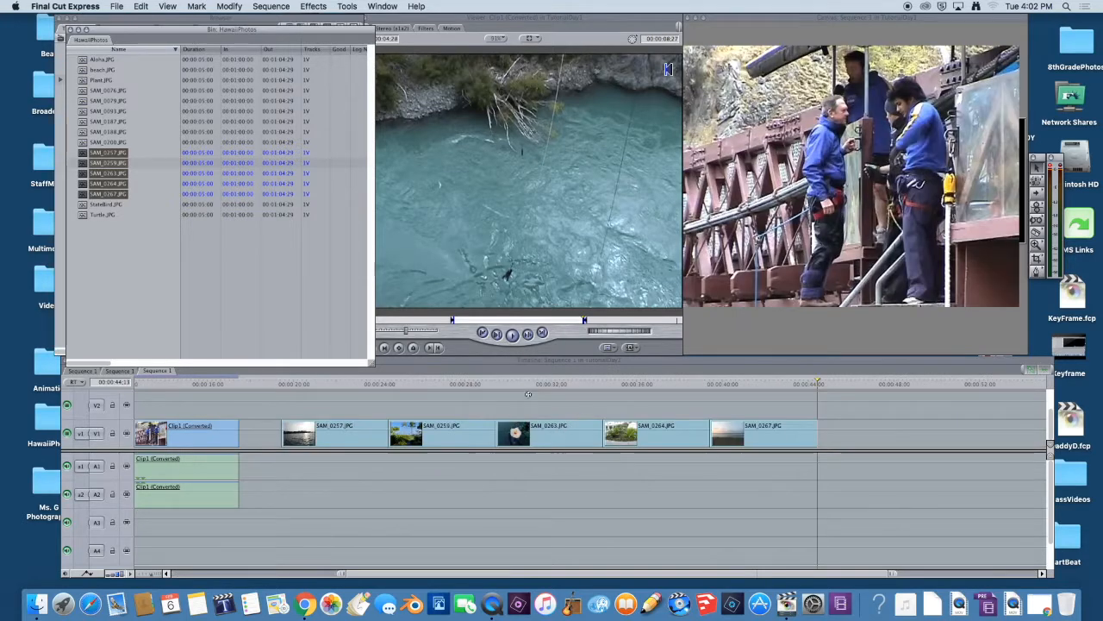
Delete the gap between the second Clip1 and SAM_0257.JPG, and return the playhead to the start of the sequence
{"action": "left_click", "coordinate": [256, 442]}
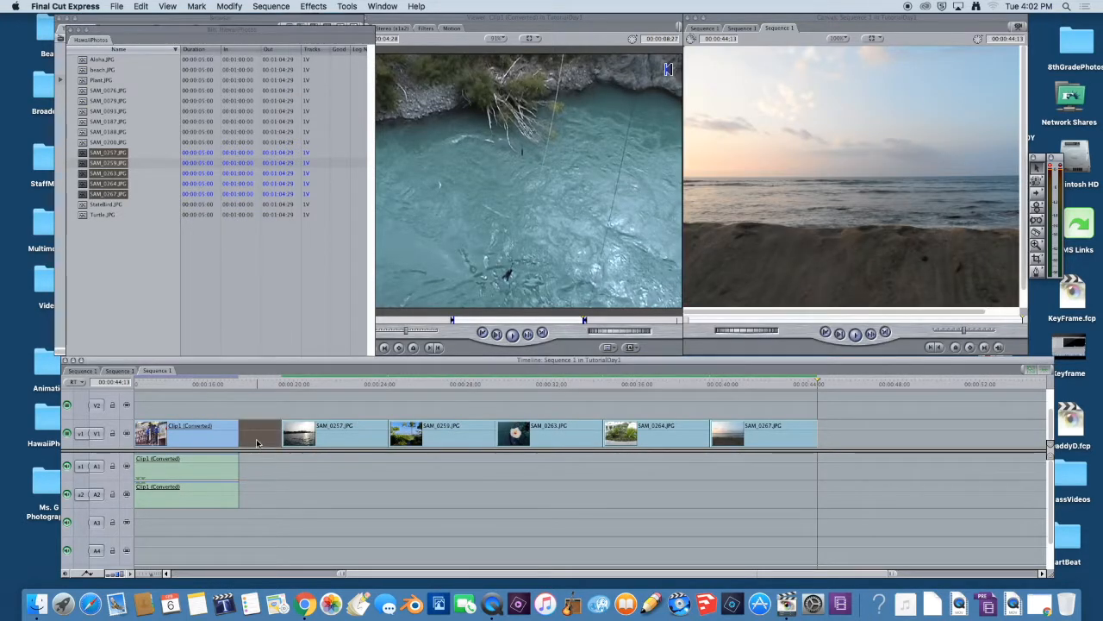
{"action": "key", "text": "Delete"}
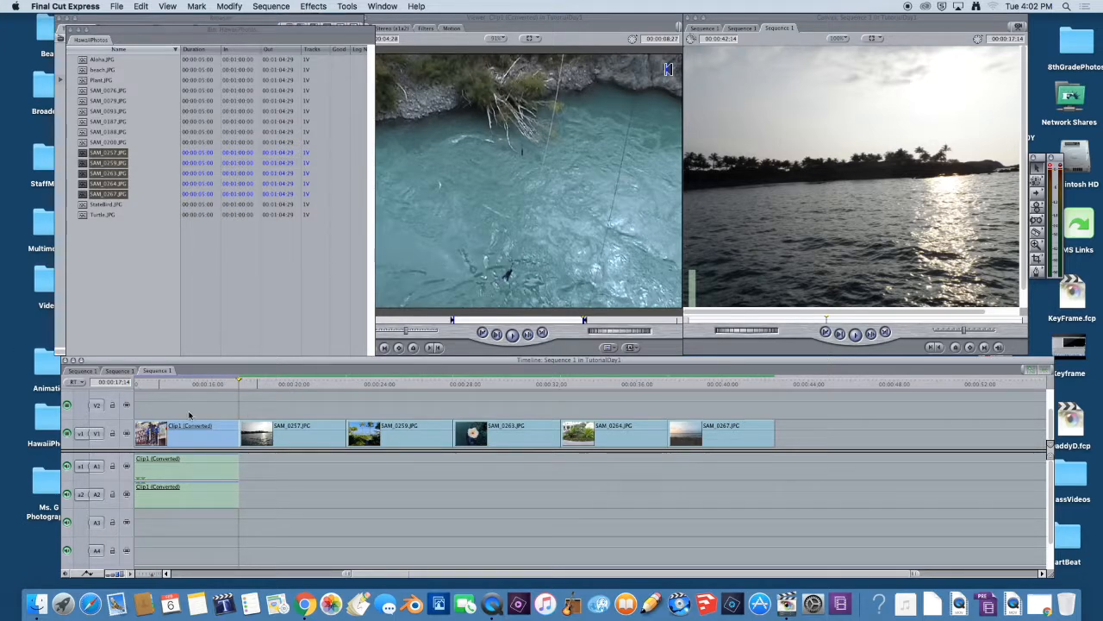
{"action": "left_click_drag", "start_coordinate": [240, 381], "coordinate": [2, 577]}
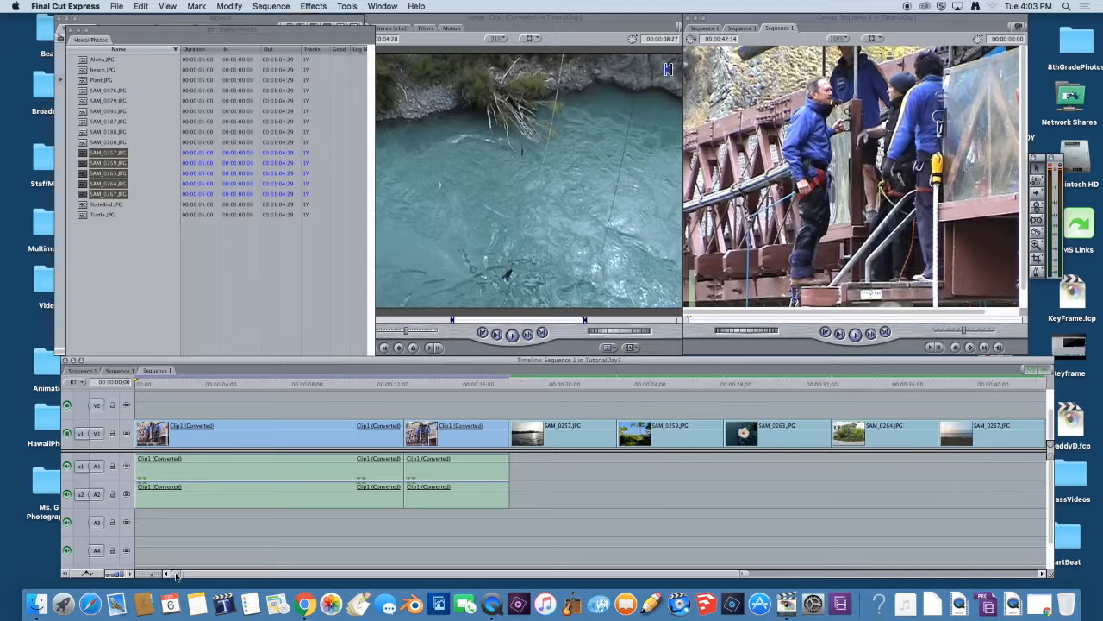
Rescale and scroll the timeline until both clips and all five photos fit in view
{"action": "left_click_drag", "start_coordinate": [176, 575], "coordinate": [134, 586]}
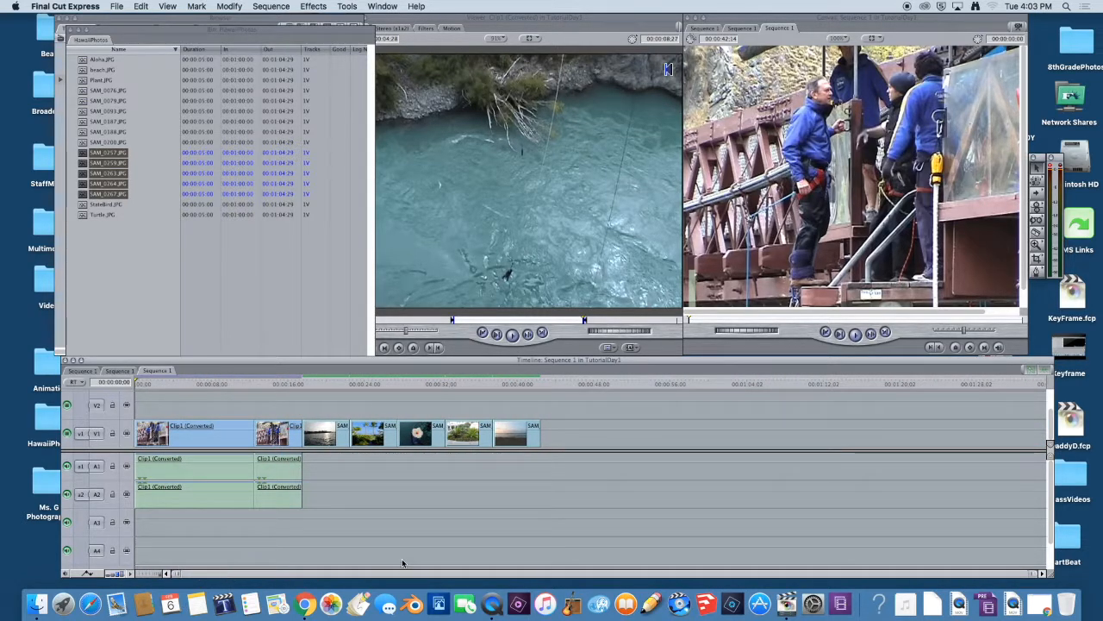
{"action": "left_click_drag", "start_coordinate": [1032, 574], "coordinate": [974, 579]}
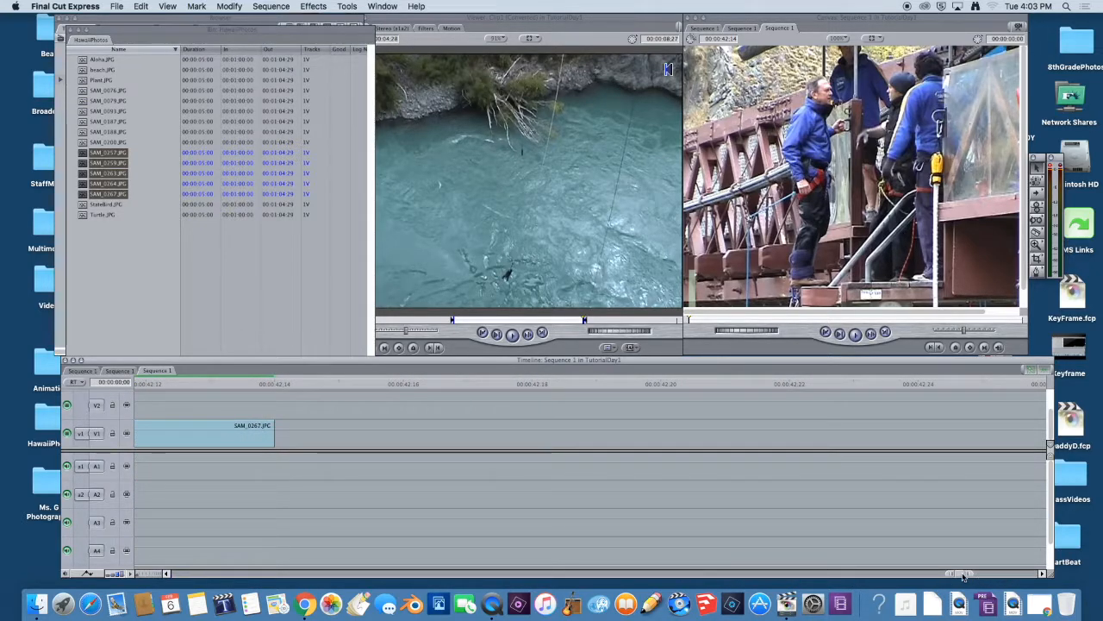
{"action": "left_click_drag", "start_coordinate": [962, 575], "coordinate": [1100, 548]}
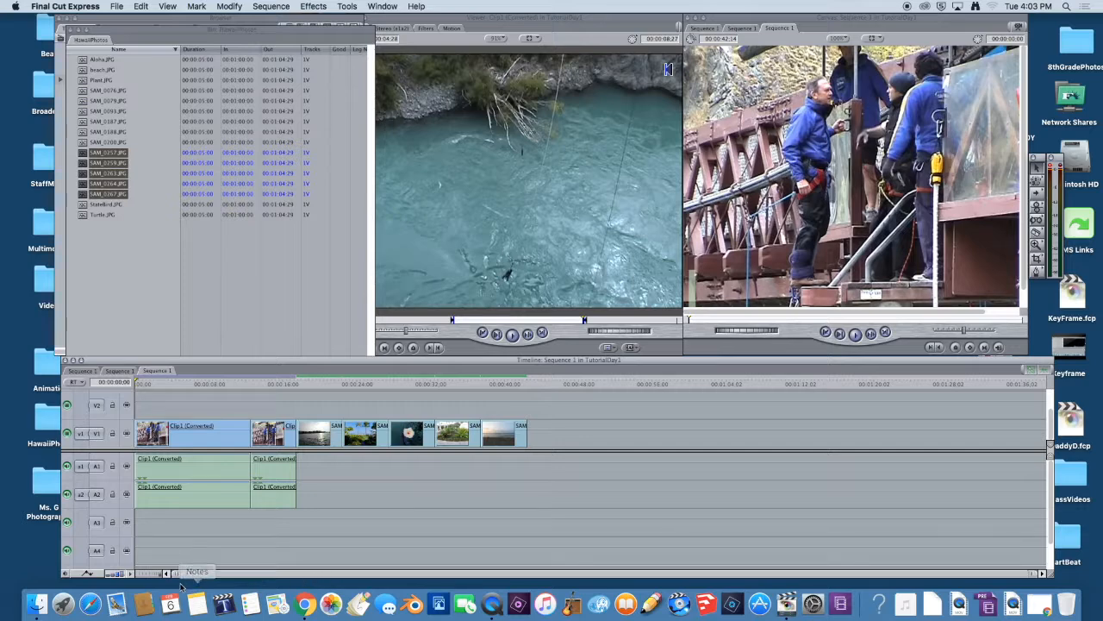
{"action": "left_click_drag", "start_coordinate": [173, 574], "coordinate": [315, 582]}
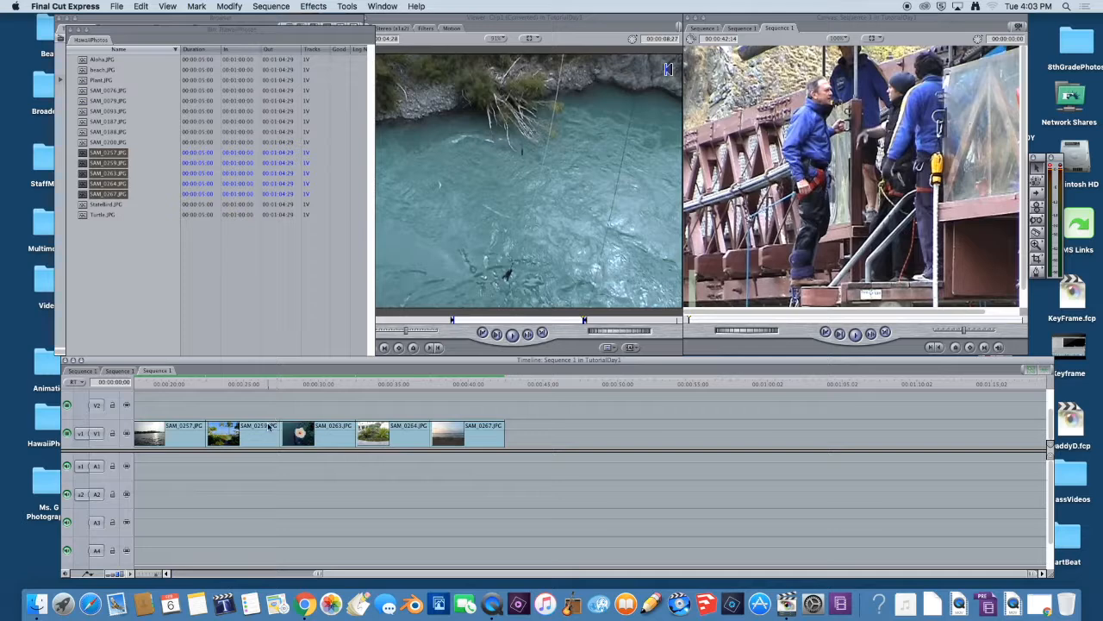
{"action": "left_click_drag", "start_coordinate": [344, 575], "coordinate": [212, 576]}
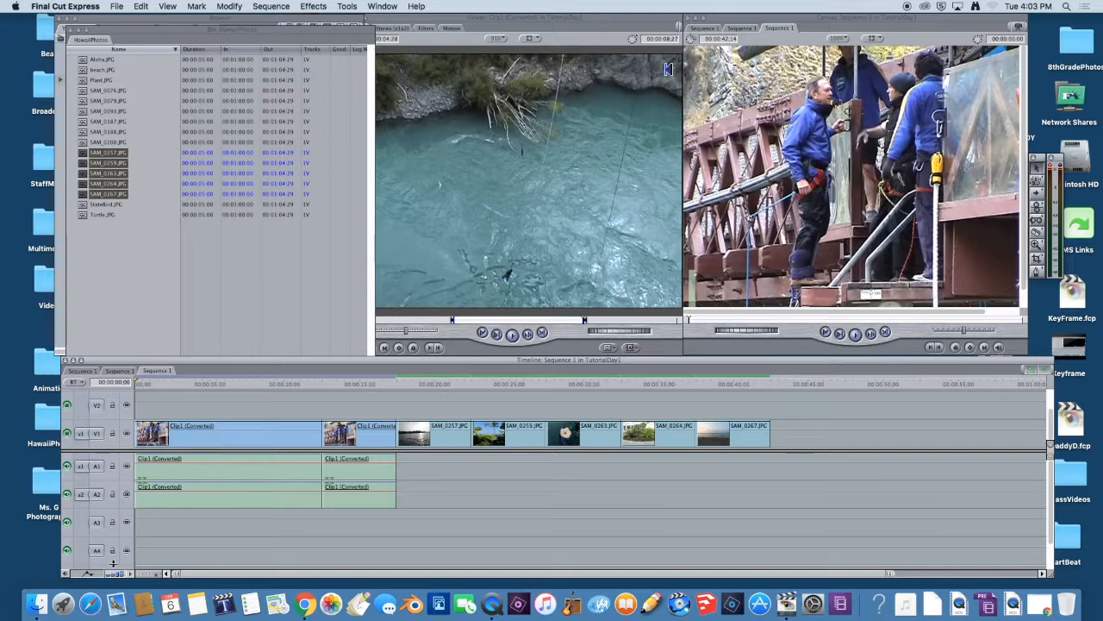
Hide Final Cut Express and bring its windows back
{"action": "key", "text": "super+h"}
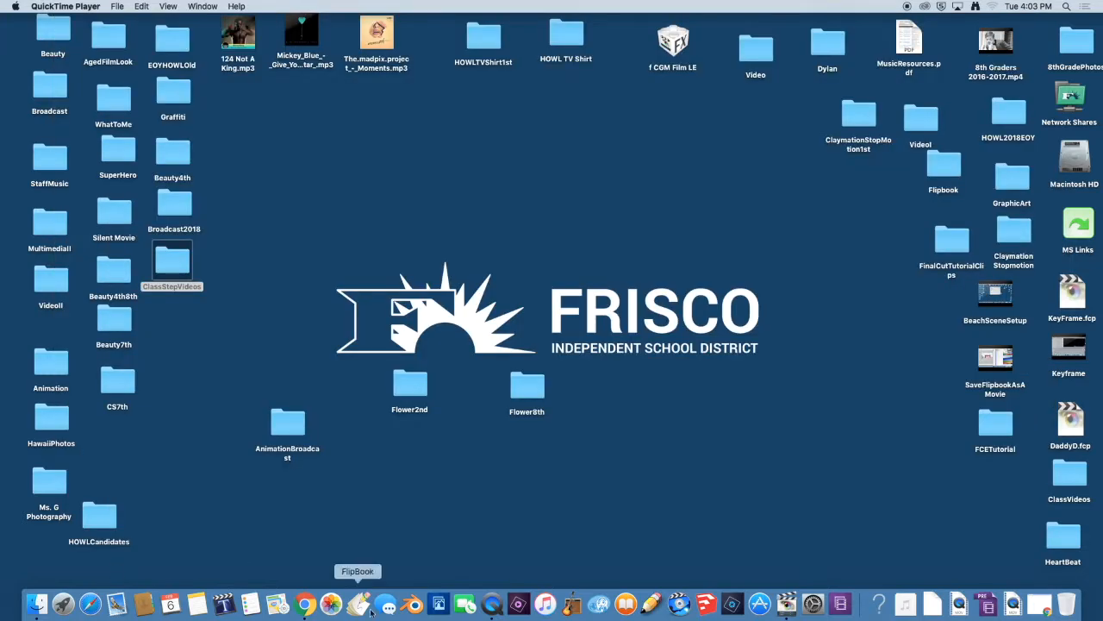
{"action": "left_click", "coordinate": [792, 606]}
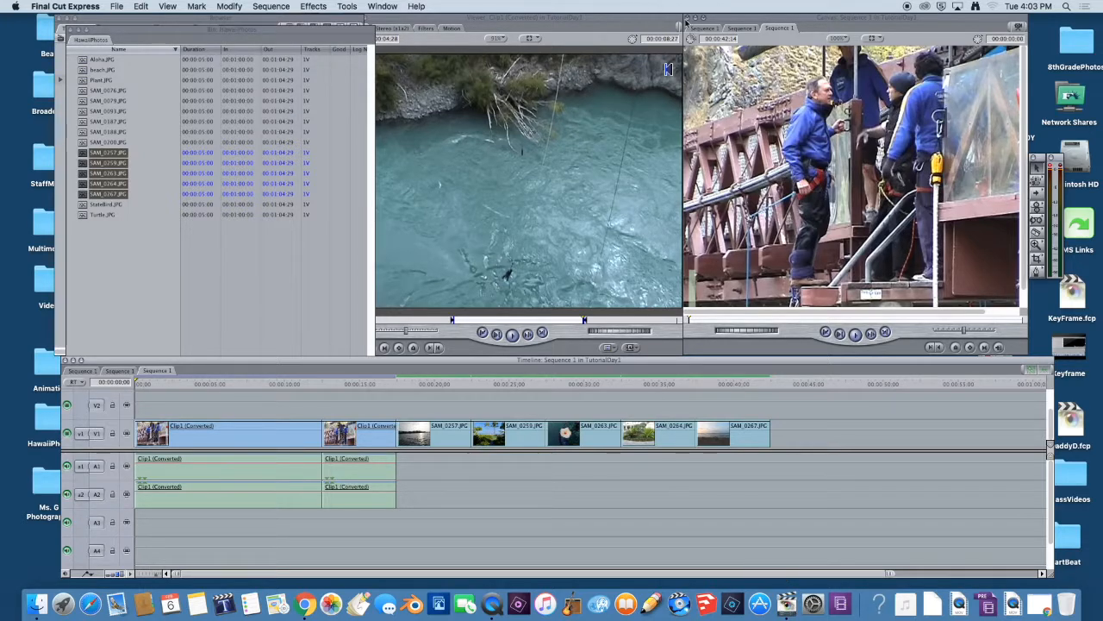
Close the Canvas and the HawaiiPhotos bin, and reopen Sequence 1 from the TutorialDay1 project
{"action": "left_click", "coordinate": [688, 18]}
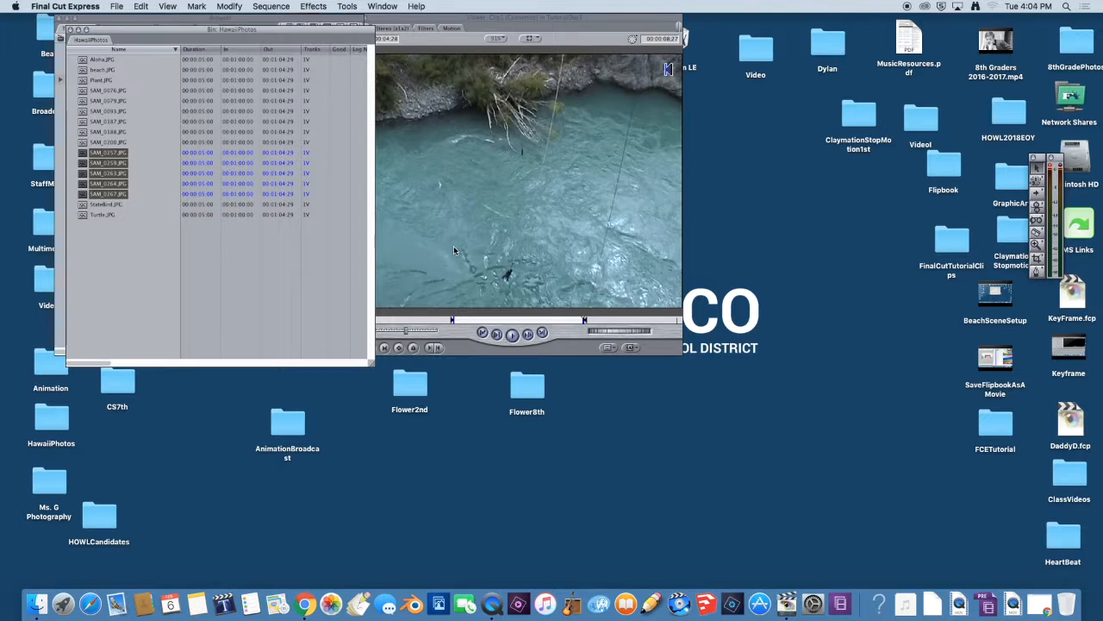
{"action": "left_click", "coordinate": [71, 30]}
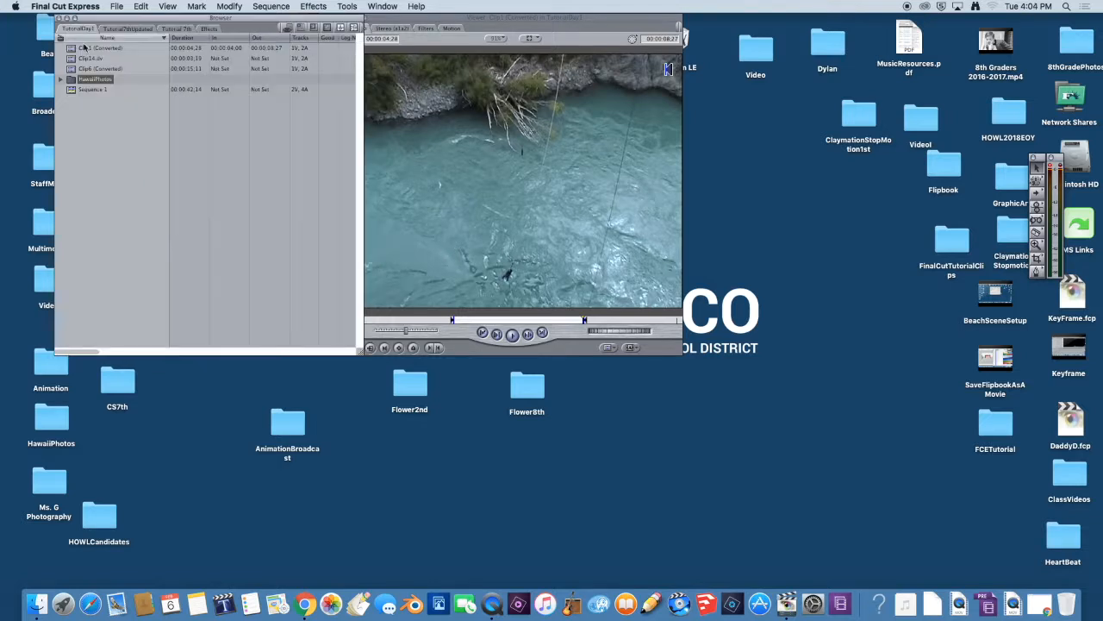
{"action": "left_click", "coordinate": [83, 91]}
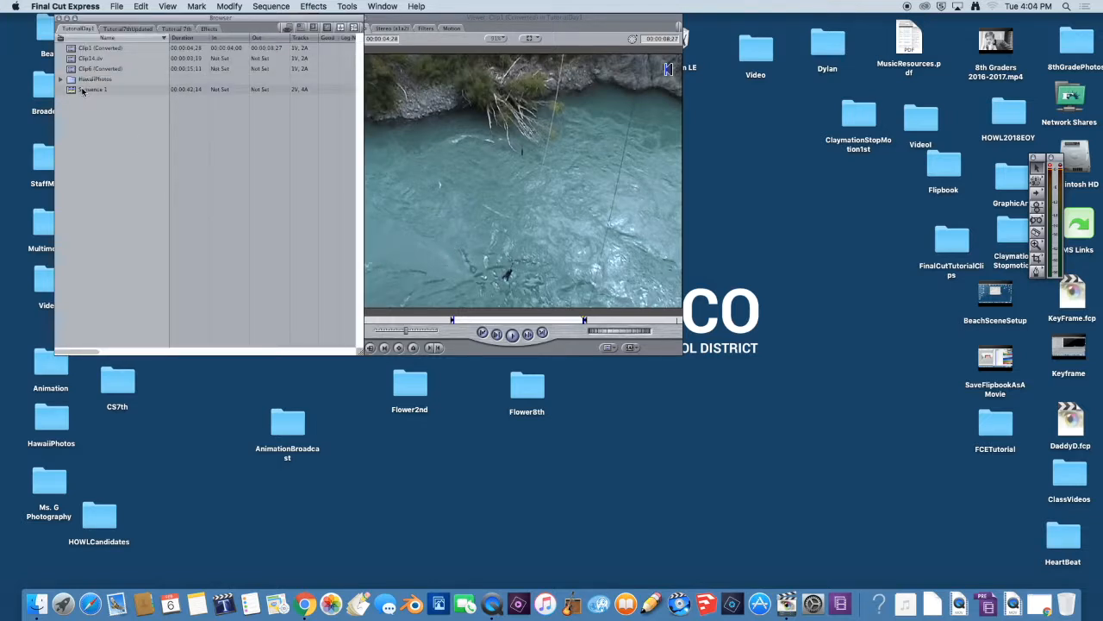
{"action": "double_click", "coordinate": [82, 88]}
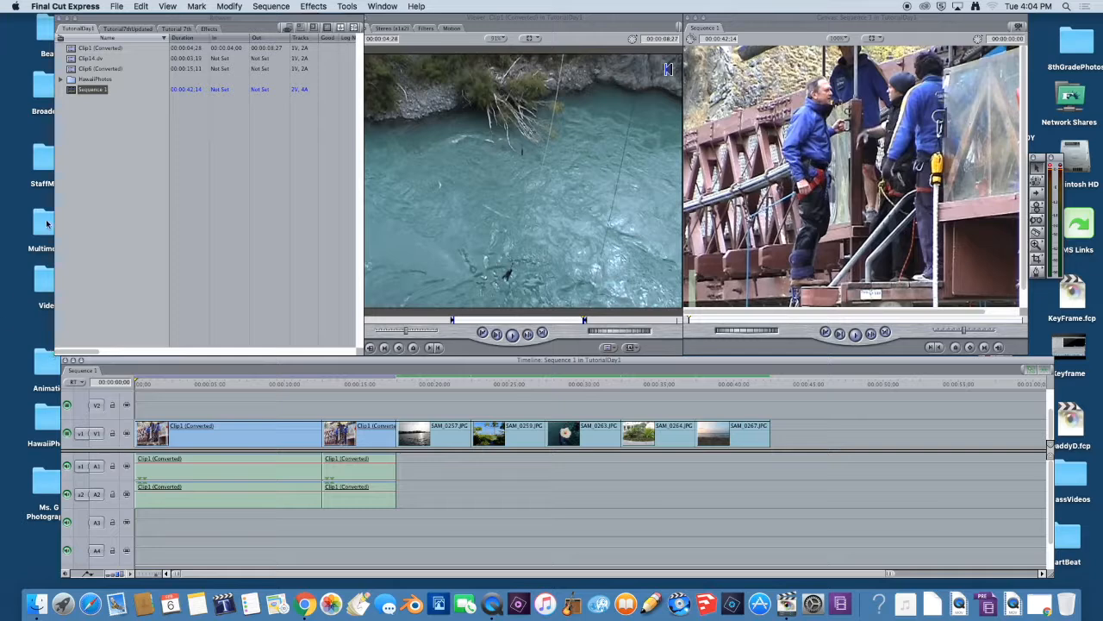
Move the Tool Palette and the Audio Meters over the Viewer image and close both of them
{"action": "left_click_drag", "start_coordinate": [1041, 159], "coordinate": [552, 102]}
{"action": "left_click_drag", "start_coordinate": [1053, 159], "coordinate": [571, 98]}
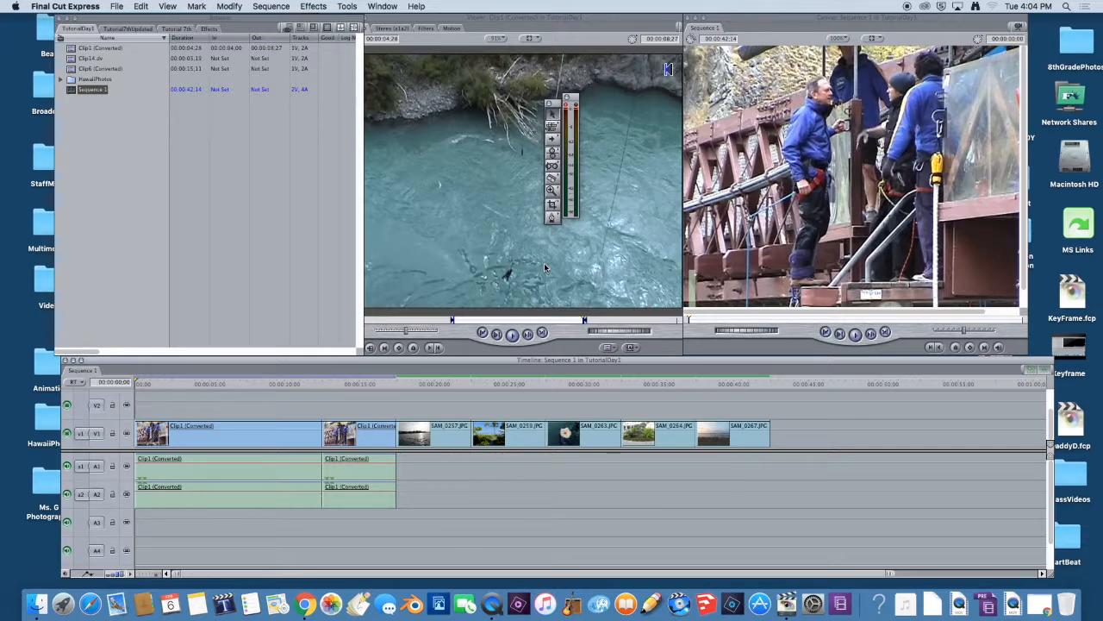
{"action": "mouse_move", "coordinate": [573, 101]}
{"action": "left_mouse_down"}
{"action": "mouse_move", "coordinate": [591, 102]}
{"action": "mouse_move", "coordinate": [592, 122]}
{"action": "mouse_move", "coordinate": [591, 111]}
{"action": "left_mouse_up"}
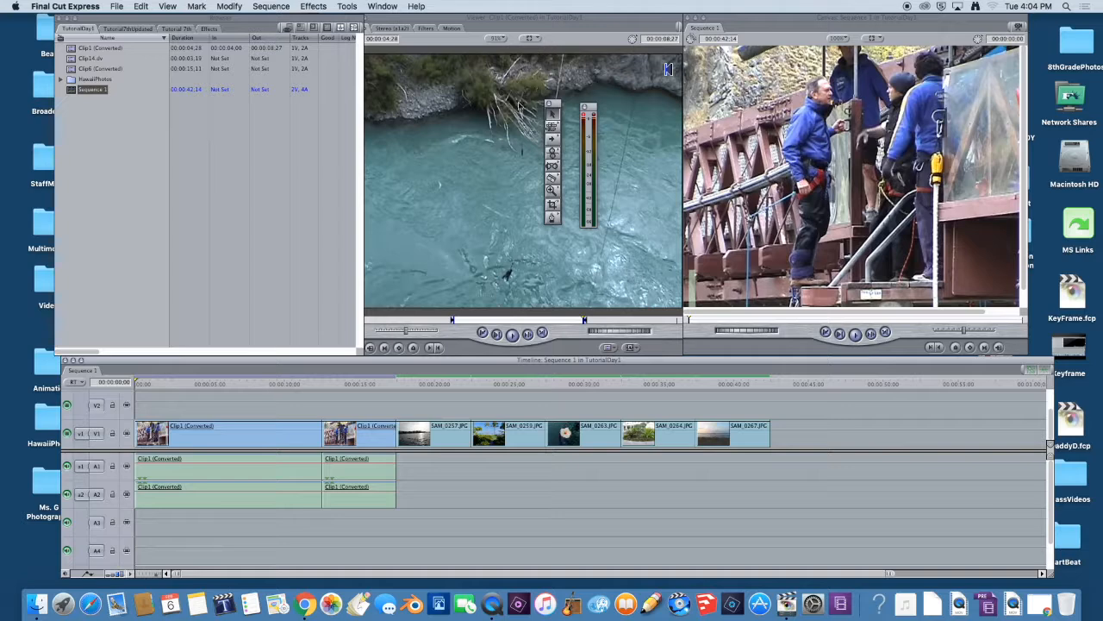
{"action": "left_click", "coordinate": [546, 103]}
{"action": "left_click", "coordinate": [583, 107]}
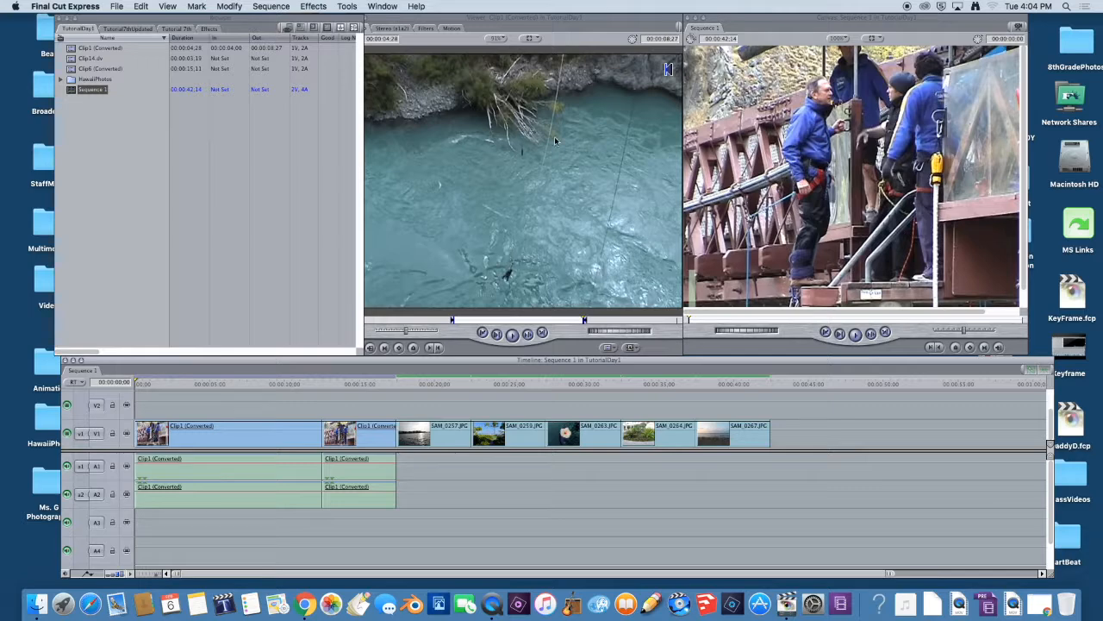
Show the Tool Palette and the Audio Meters again and place them side by side over the empty end of the timeline tracks
{"action": "left_click", "coordinate": [381, 8]}
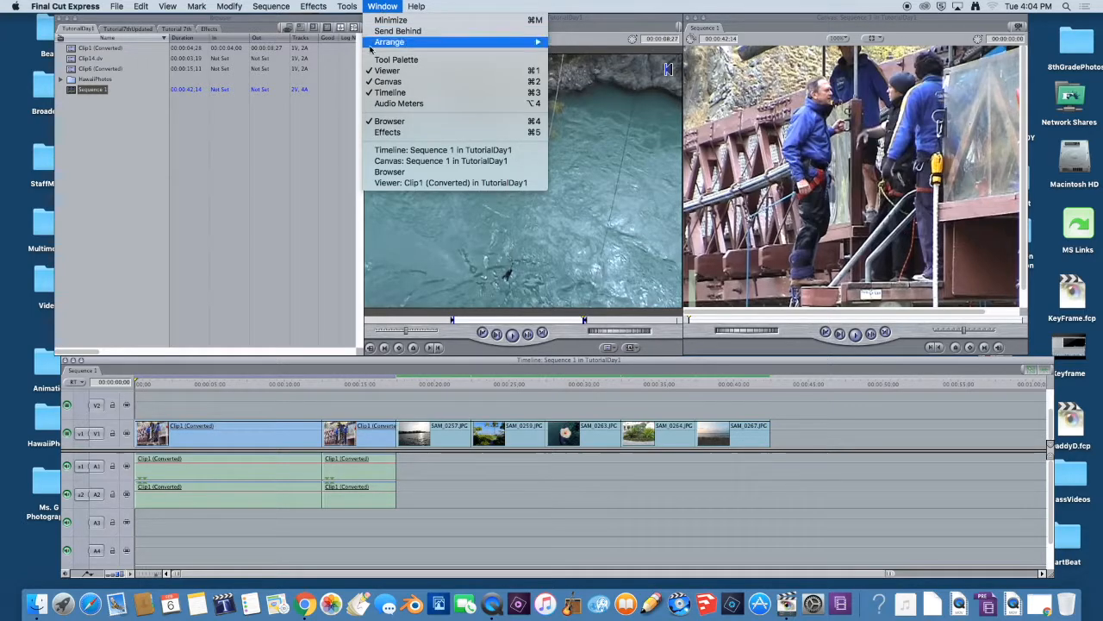
{"action": "left_click", "coordinate": [396, 61]}
{"action": "left_click", "coordinate": [381, 7]}
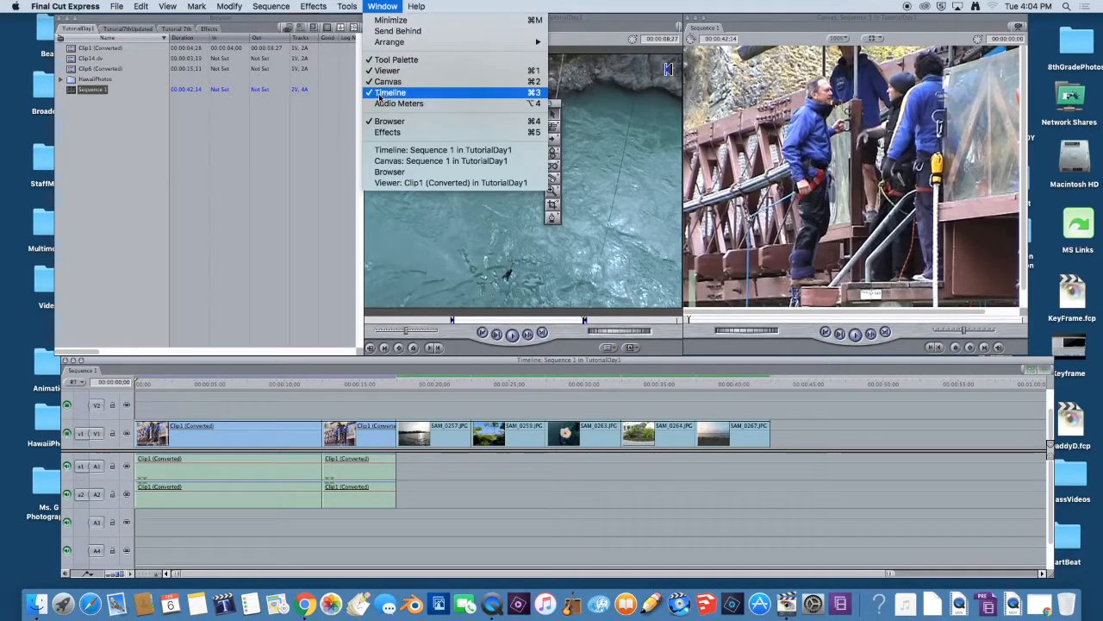
{"action": "left_click", "coordinate": [378, 103]}
{"action": "left_click_drag", "start_coordinate": [553, 105], "coordinate": [980, 405]}
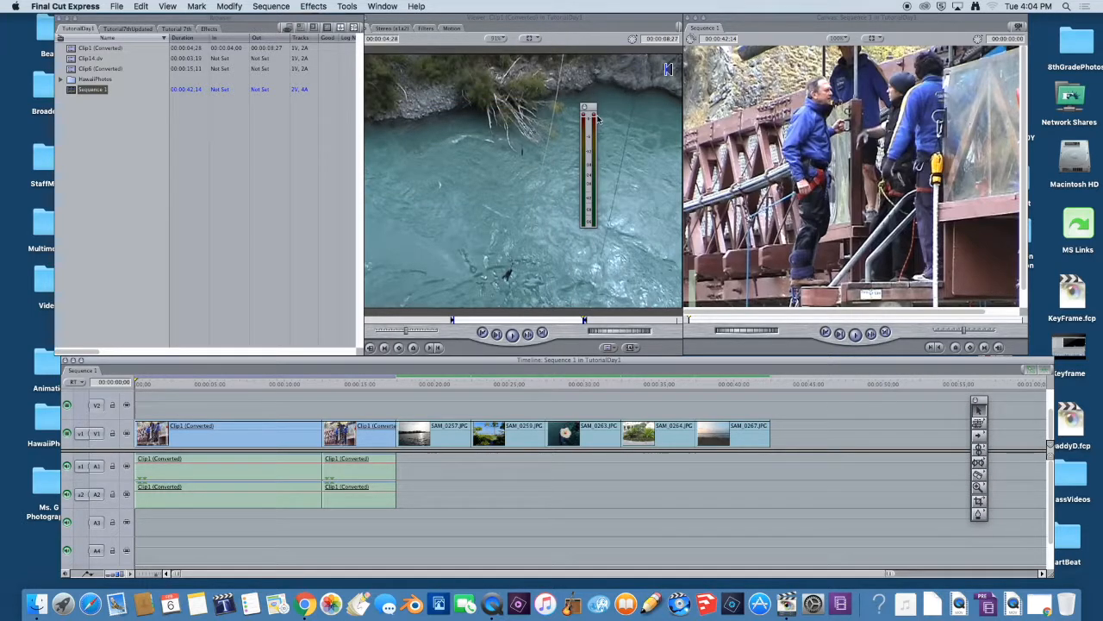
{"action": "left_click_drag", "start_coordinate": [597, 114], "coordinate": [1003, 402]}
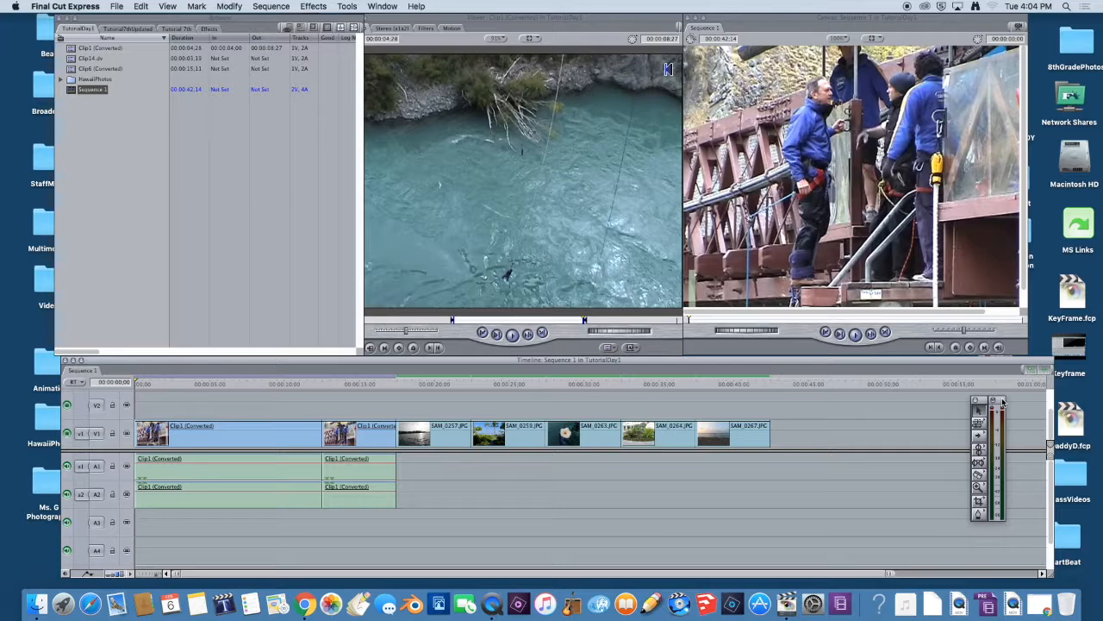
{"action": "left_click_drag", "start_coordinate": [136, 382], "coordinate": [337, 382]}
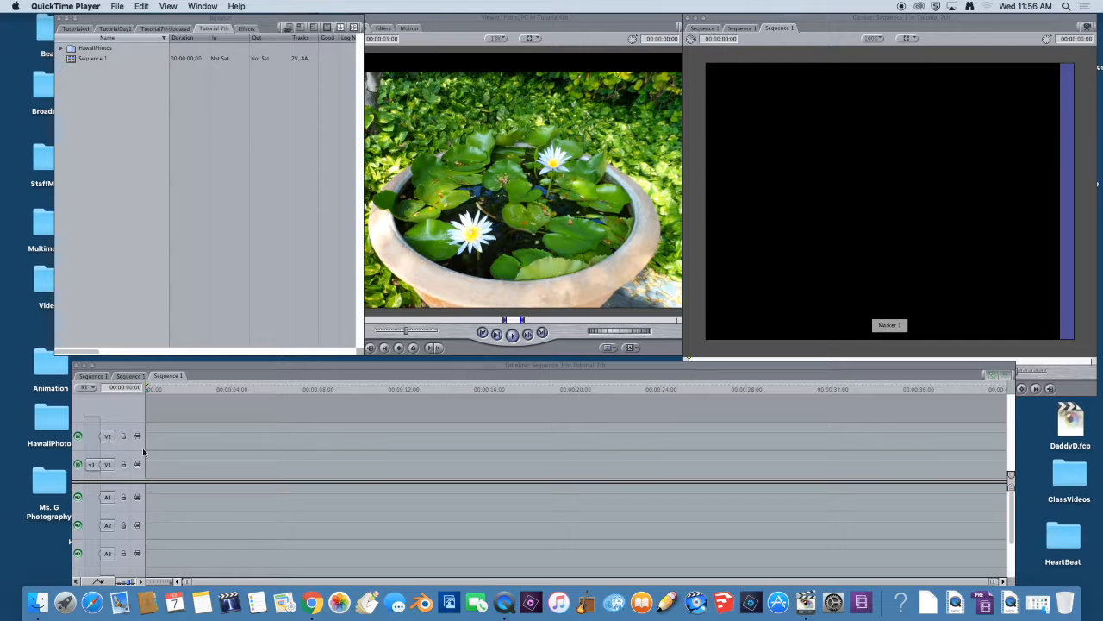
Enlarge the video track area in the Tutorial 7th sequence's timeline and add video tracks V3 and V4 above V2
{"action": "left_click_drag", "start_coordinate": [169, 484], "coordinate": [166, 534]}
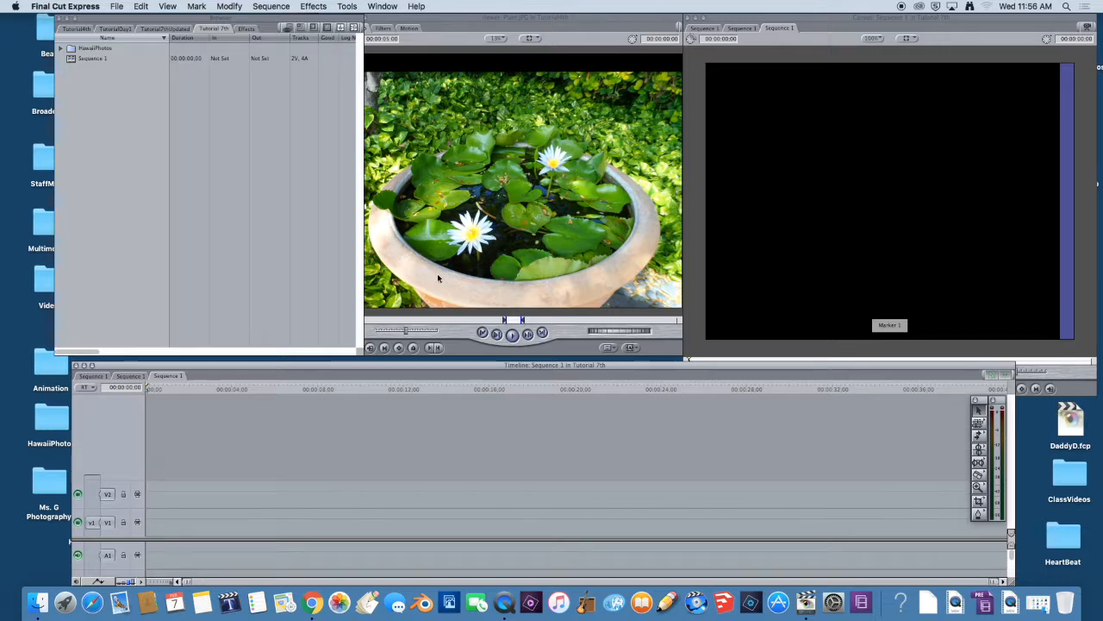
{"action": "right_click", "coordinate": [106, 447]}
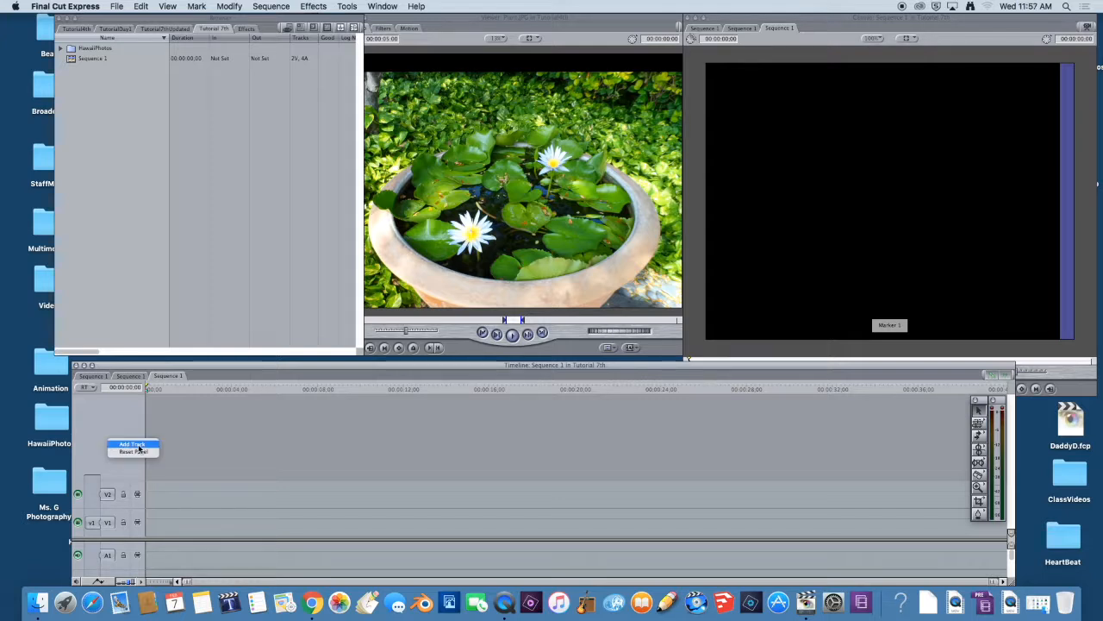
{"action": "left_click", "coordinate": [134, 445]}
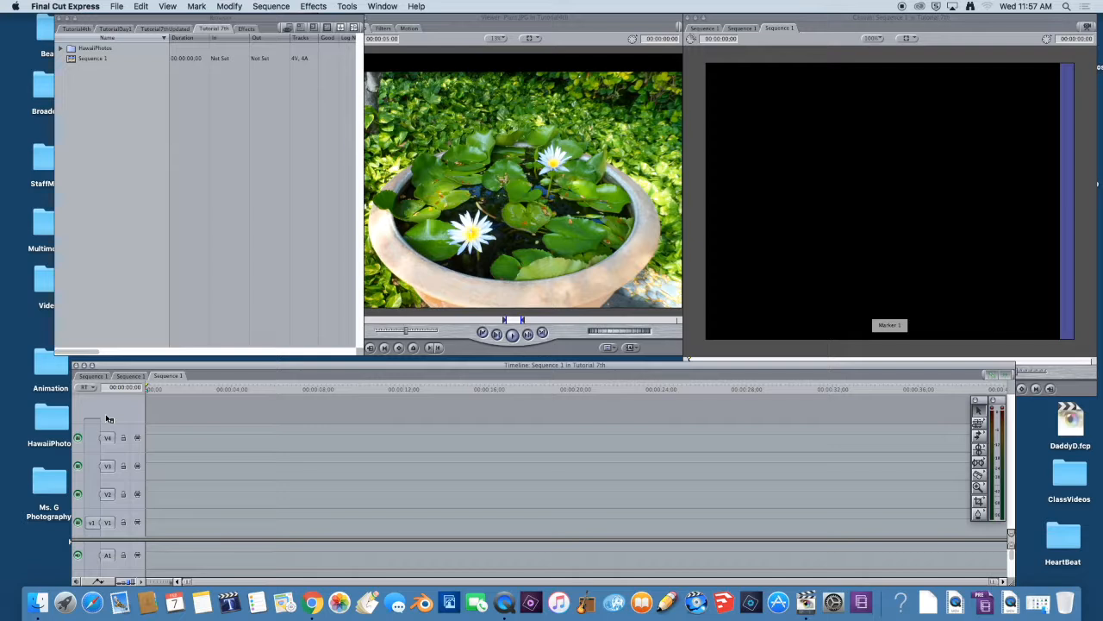
Add video track V5 above V4 and place Turtle.JPG from the HawaiiPhotos bin at the start of V1
{"action": "right_click", "coordinate": [107, 417]}
{"action": "left_click", "coordinate": [123, 417]}
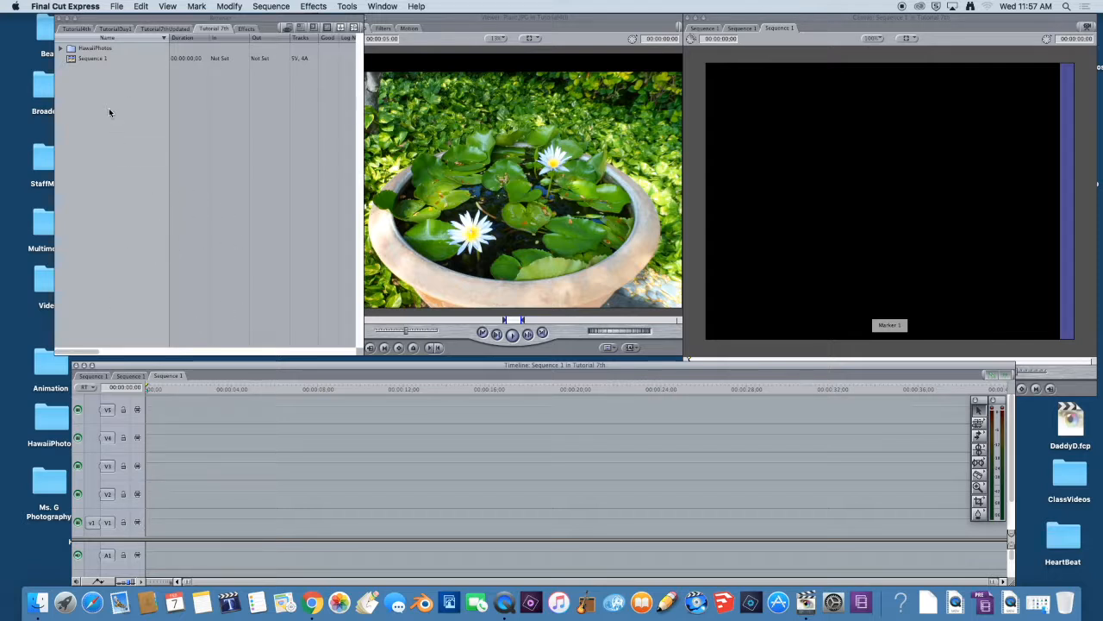
{"action": "double_click", "coordinate": [76, 50]}
{"action": "left_click", "coordinate": [121, 243]}
{"action": "double_click", "coordinate": [80, 215]}
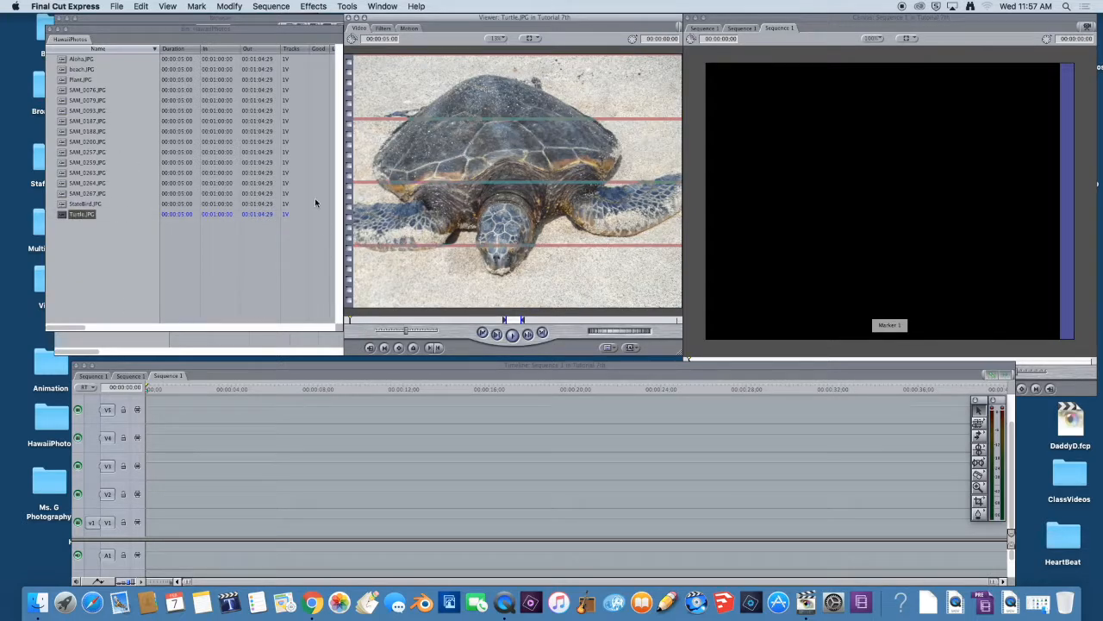
{"action": "left_click_drag", "start_coordinate": [424, 172], "coordinate": [162, 525]}
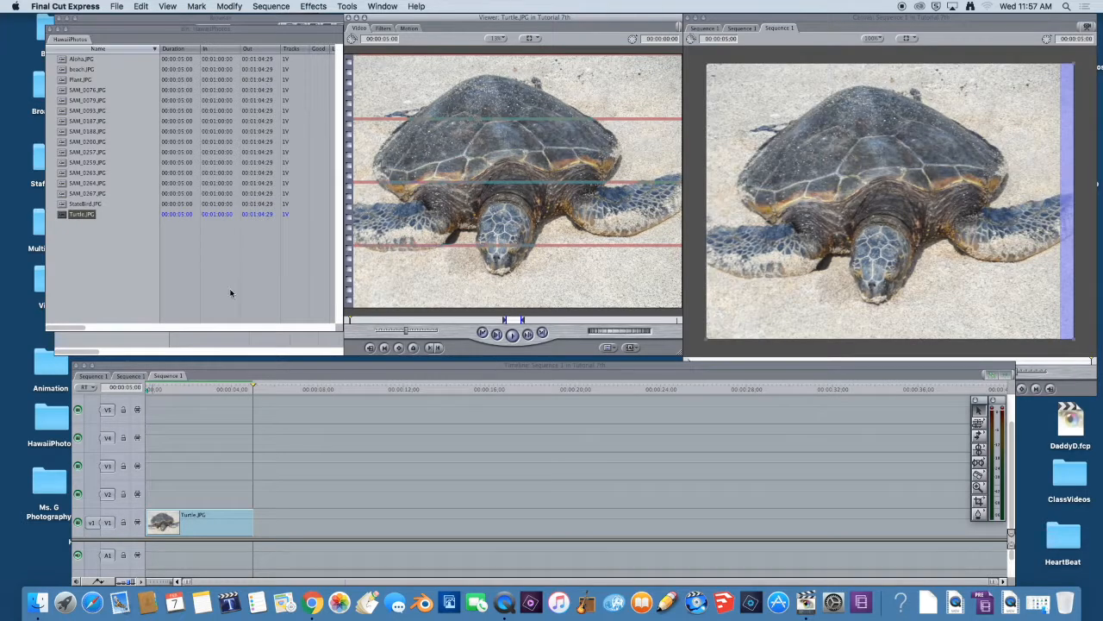
Place StateBird.JPG on V2 directly after the end of Turtle.JPG and open SAM_0259.JPG in the Viewer
{"action": "double_click", "coordinate": [84, 204]}
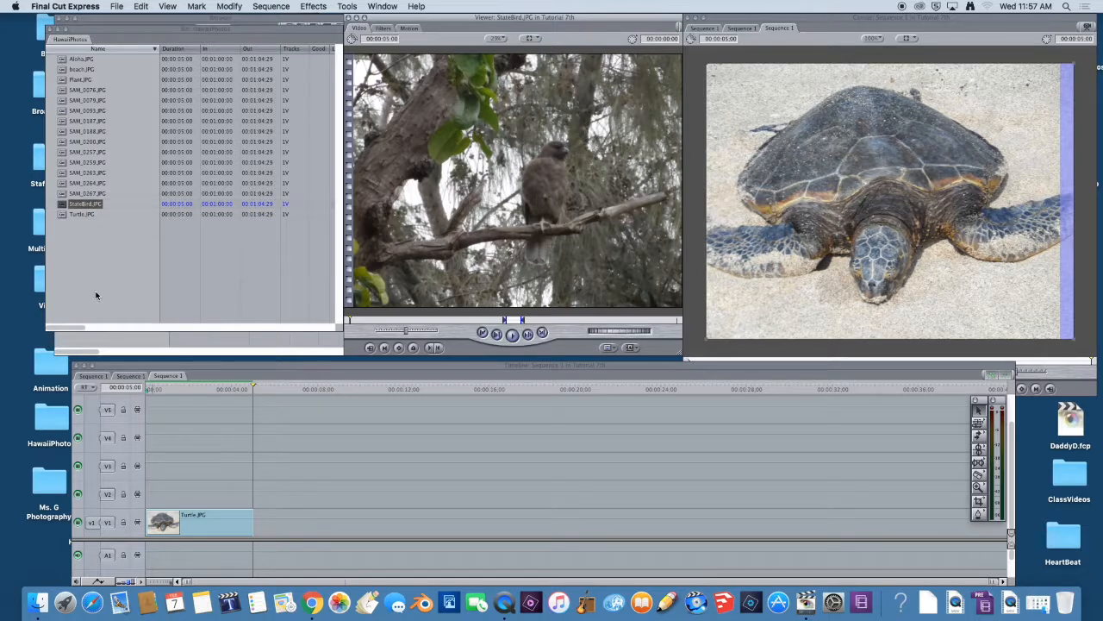
{"action": "left_click_drag", "start_coordinate": [448, 171], "coordinate": [263, 488]}
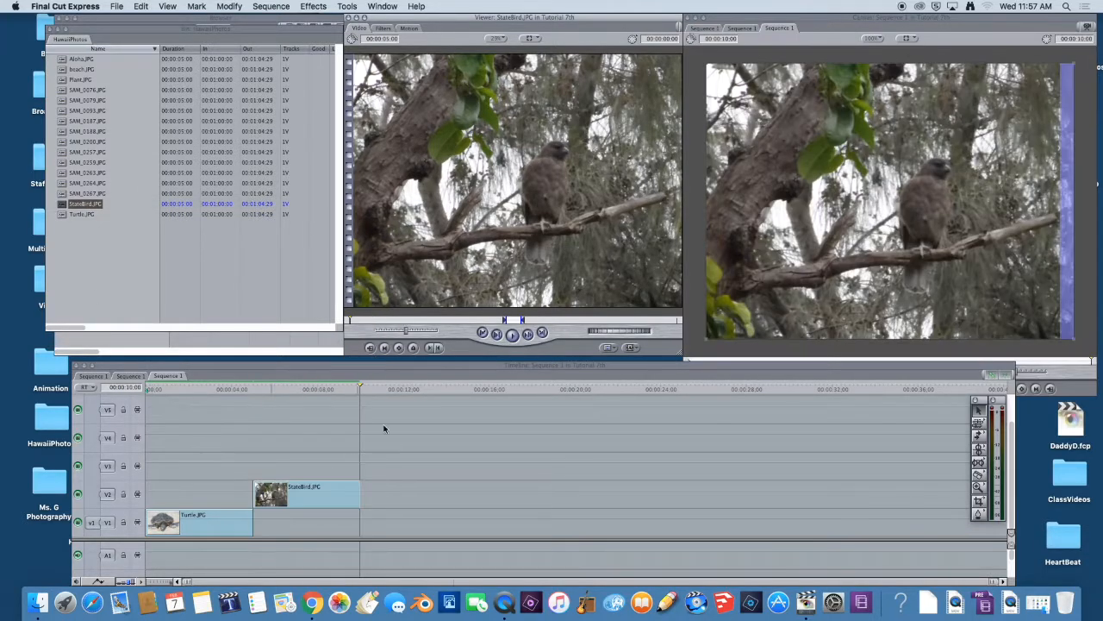
{"action": "double_click", "coordinate": [82, 162]}
{"action": "left_click_drag", "start_coordinate": [82, 162], "coordinate": [366, 464]}
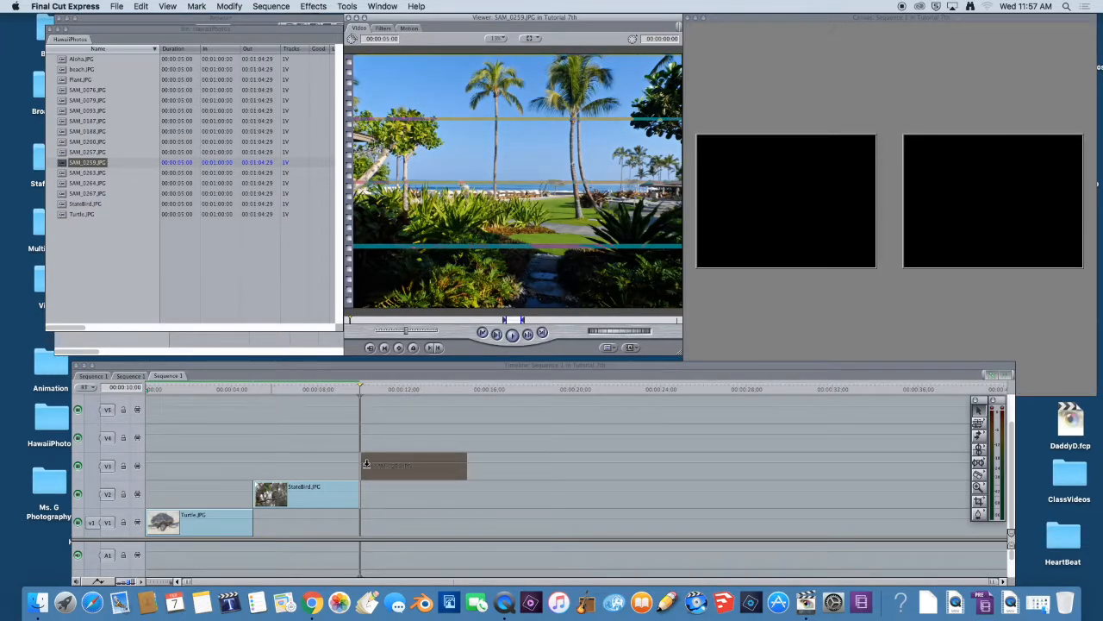
{"action": "left_click_drag", "start_coordinate": [366, 463], "coordinate": [287, 461]}
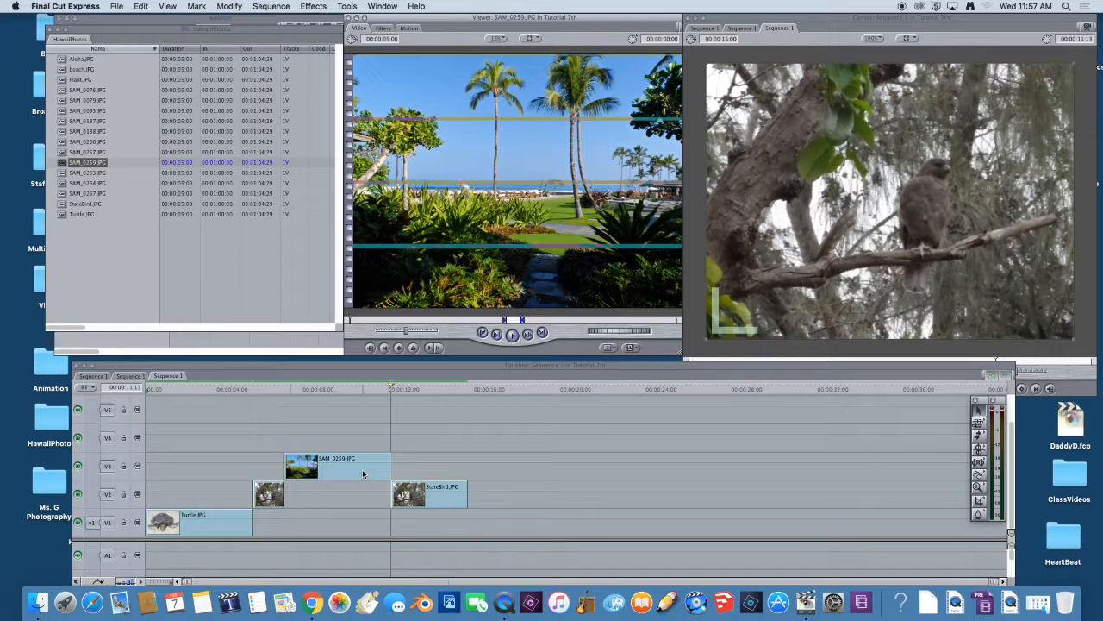
{"action": "key", "text": "super+z"}
Place SAM_0259.JPG on V3, SAM_0200.JPG on V4 and SAM_0187.JPG on V5, each starting at or after the end of the previous photo
{"action": "left_click_drag", "start_coordinate": [61, 164], "coordinate": [372, 460]}
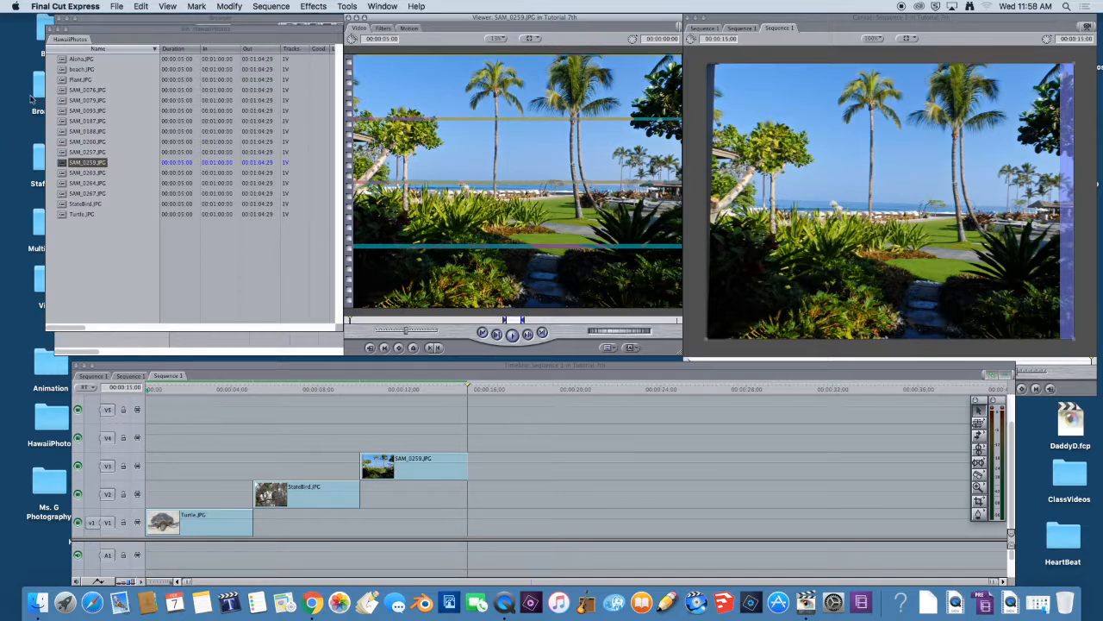
{"action": "double_click", "coordinate": [82, 141]}
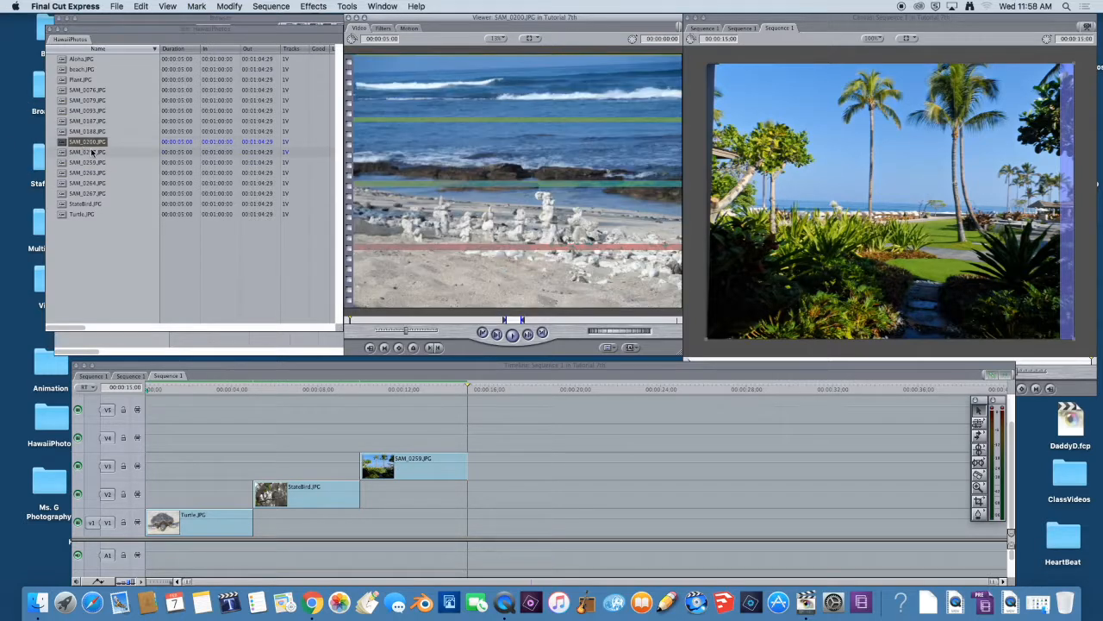
{"action": "left_click_drag", "start_coordinate": [498, 275], "coordinate": [517, 438]}
{"action": "double_click", "coordinate": [78, 121]}
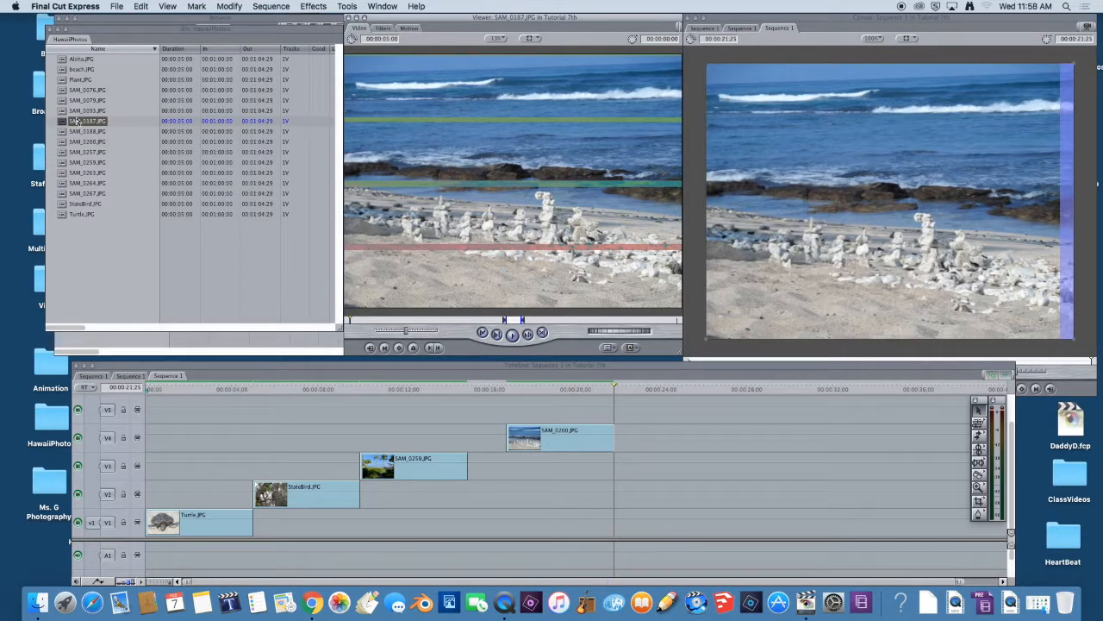
{"action": "left_click_drag", "start_coordinate": [503, 169], "coordinate": [672, 405]}
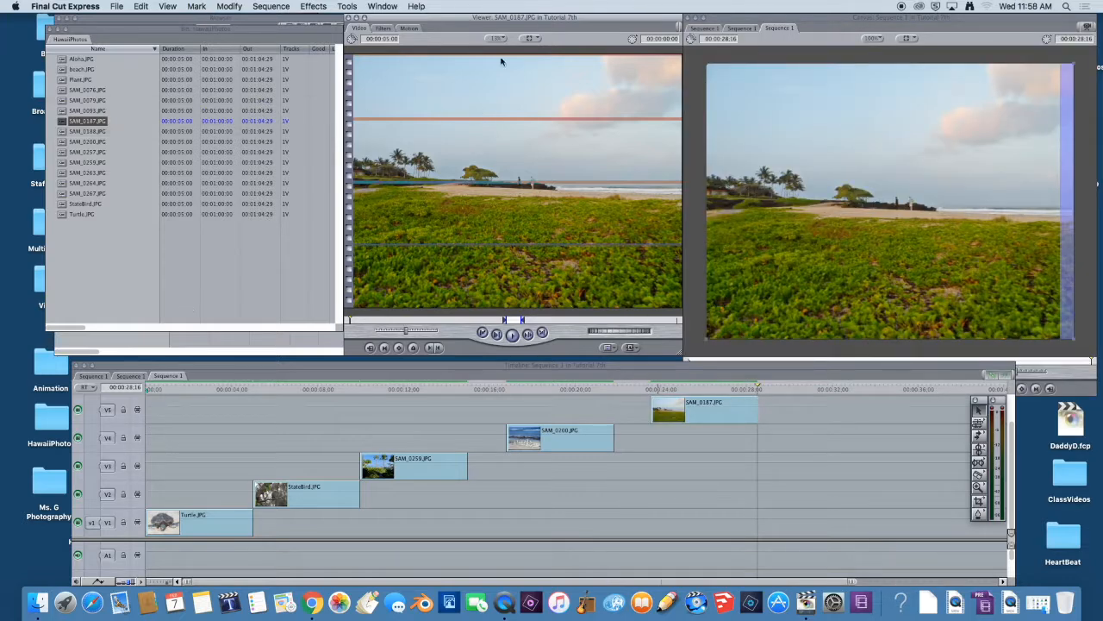
Stack the V2 to V5 photos above Turtle.JPG near the sequence start and extend Turtle.JPG to the end of SAM_0187.JPG
{"action": "left_click_drag", "start_coordinate": [269, 493], "coordinate": [203, 501]}
{"action": "left_click_drag", "start_coordinate": [392, 468], "coordinate": [204, 463]}
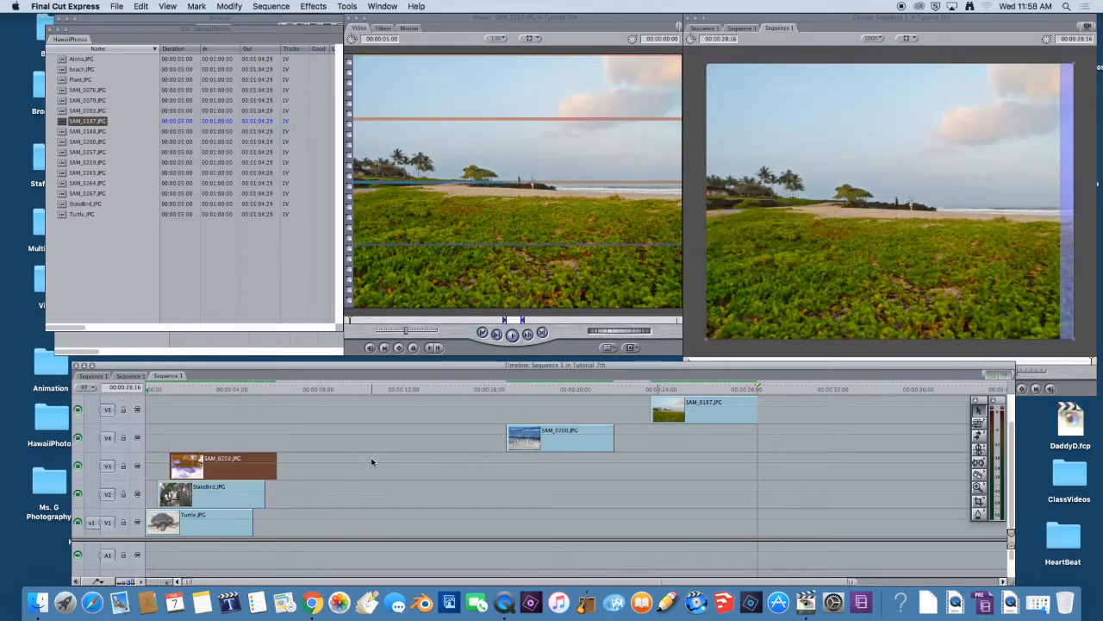
{"action": "left_click_drag", "start_coordinate": [526, 435], "coordinate": [171, 423]}
{"action": "left_click", "coordinate": [694, 414]}
{"action": "left_click_drag", "start_coordinate": [694, 411], "coordinate": [254, 411]}
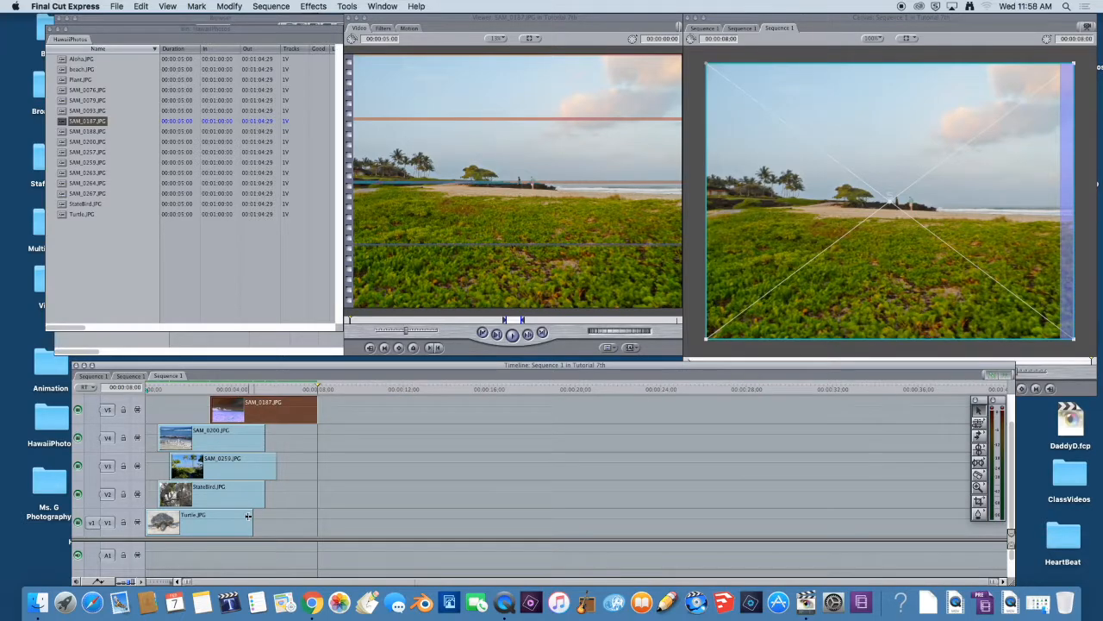
{"action": "left_click_drag", "start_coordinate": [252, 517], "coordinate": [317, 522]}
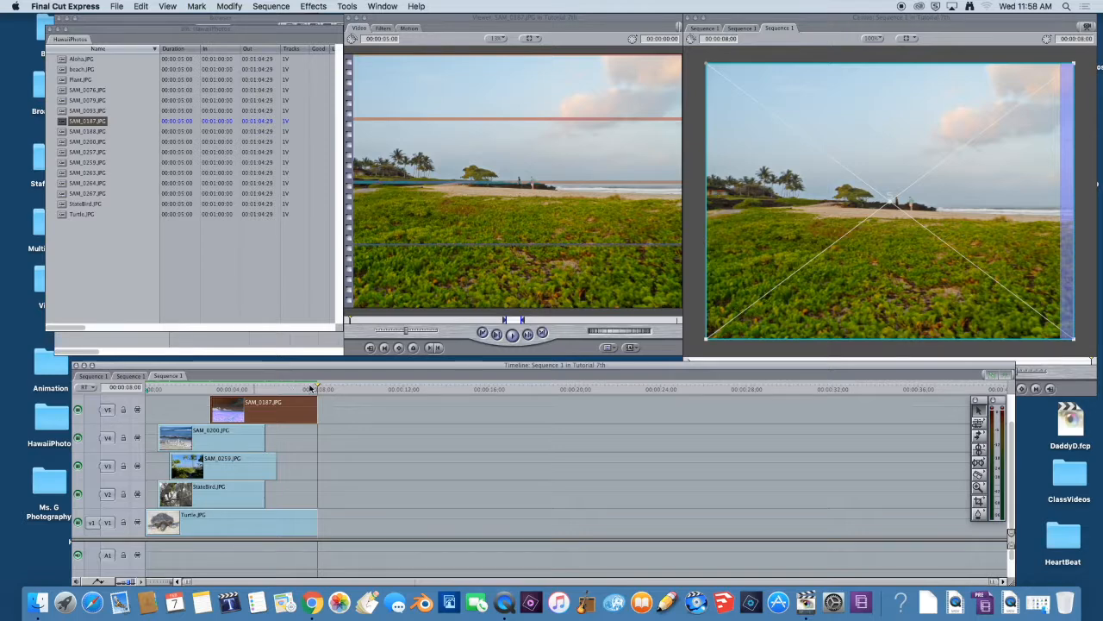
Scrub the sequence back to its start and forward to 00:00:03:19, where all five photo layers overlap
{"action": "left_click_drag", "start_coordinate": [311, 389], "coordinate": [51, 453]}
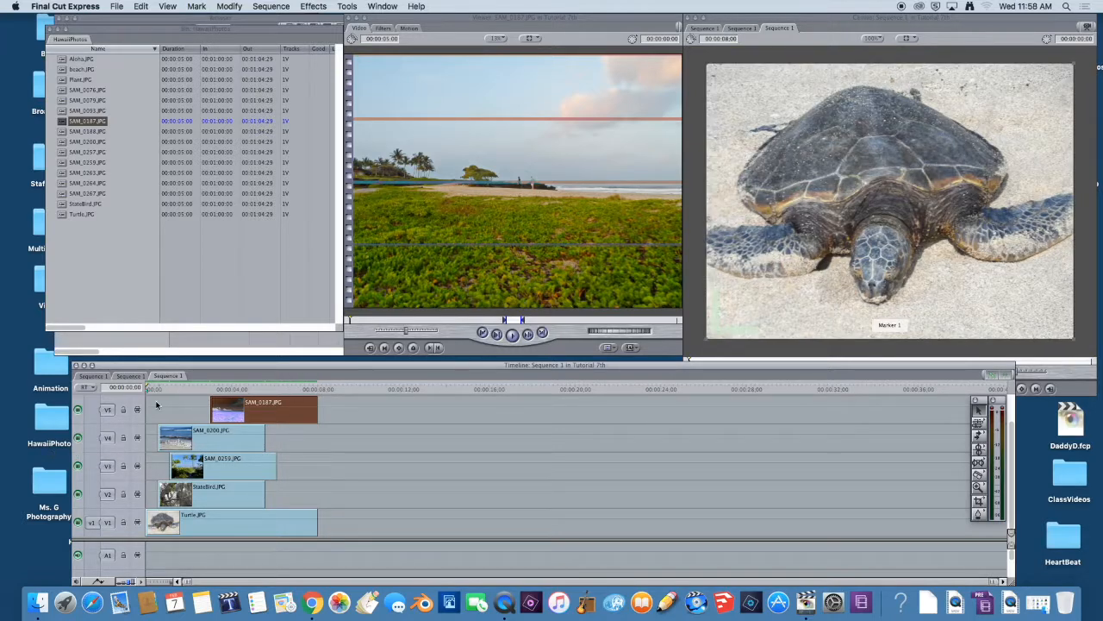
{"action": "left_click_drag", "start_coordinate": [148, 389], "coordinate": [113, 399]}
{"action": "left_click", "coordinate": [211, 389]}
{"action": "left_click_drag", "start_coordinate": [211, 389], "coordinate": [223, 388]}
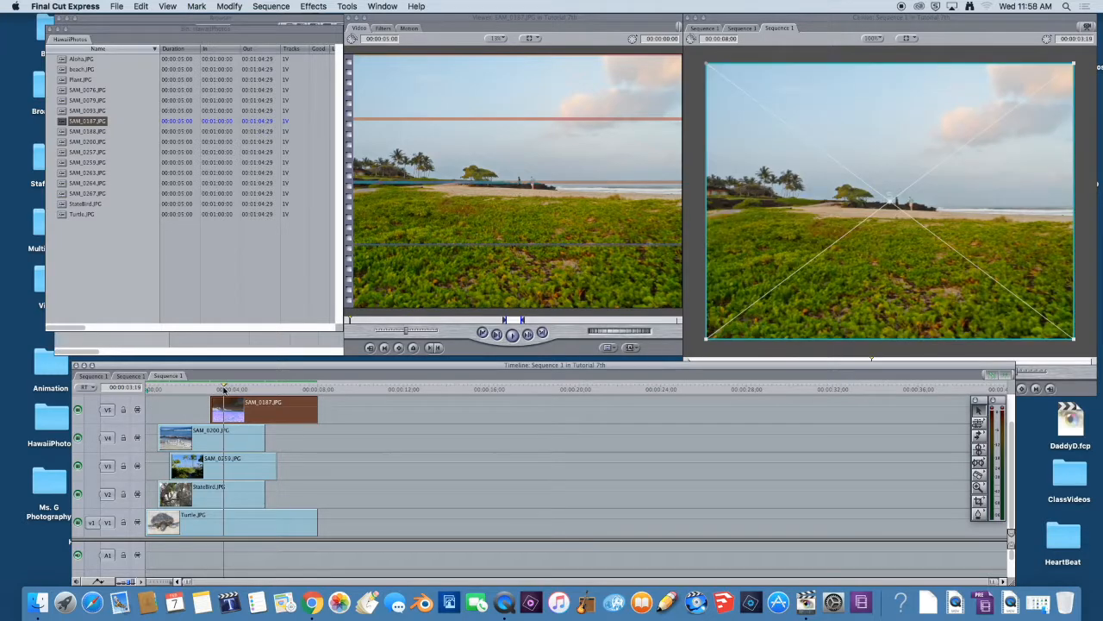
Open each stacked photo in the Viewer, from SAM_0187.JPG on V5 down to Turtle.JPG on V1
{"action": "double_click", "coordinate": [226, 405]}
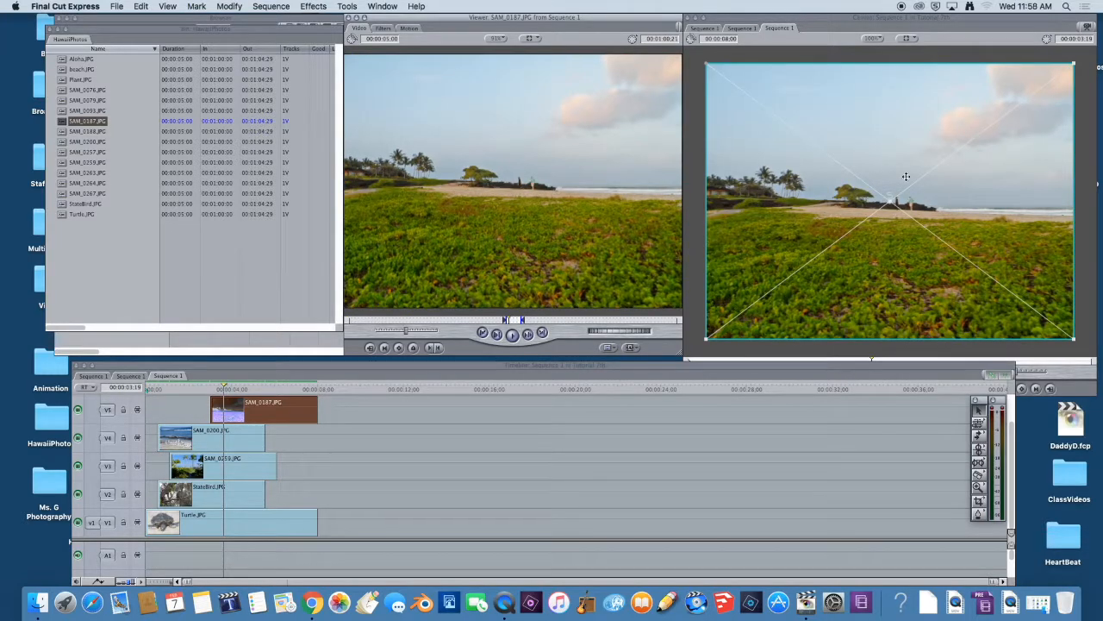
{"action": "double_click", "coordinate": [227, 448]}
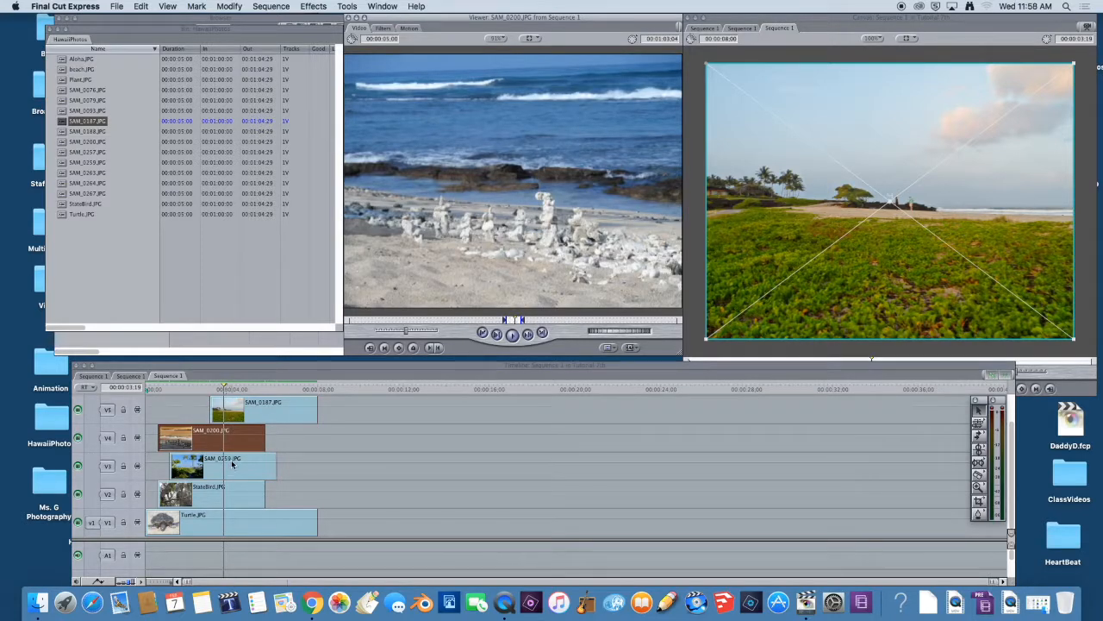
{"action": "double_click", "coordinate": [230, 467]}
{"action": "double_click", "coordinate": [226, 494]}
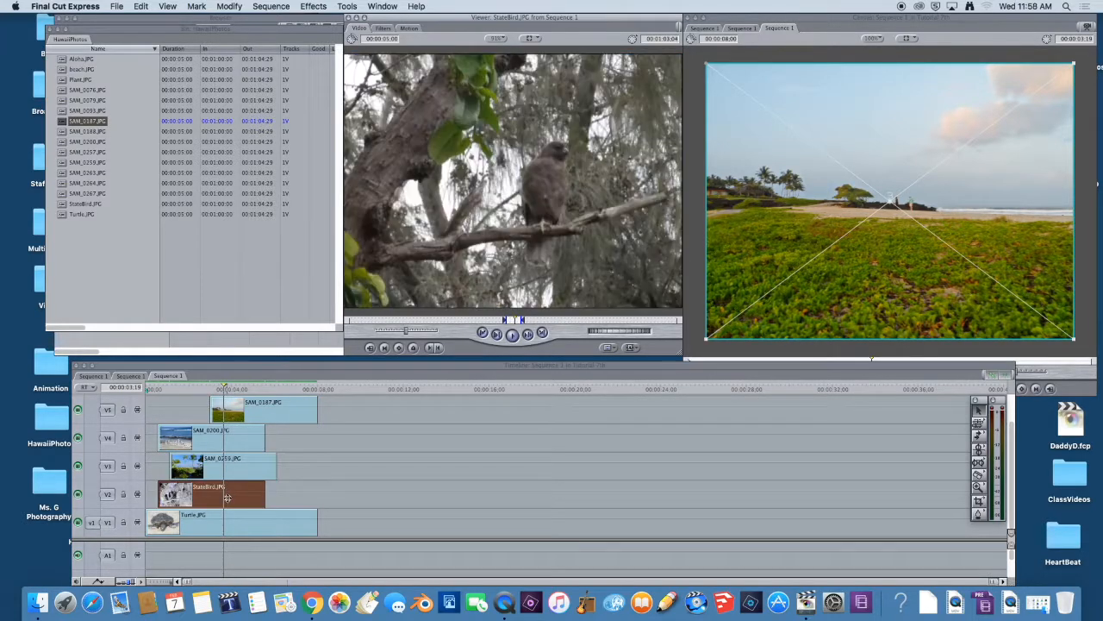
{"action": "double_click", "coordinate": [239, 526]}
Scrub back to the sequence start, park the playhead at 00:00:03:14 and open SAM_0187.JPG from V5 in the Viewer
{"action": "mouse_move", "coordinate": [224, 390]}
{"action": "left_mouse_down"}
{"action": "mouse_move", "coordinate": [210, 390]}
{"action": "mouse_move", "coordinate": [234, 393]}
{"action": "left_mouse_up"}
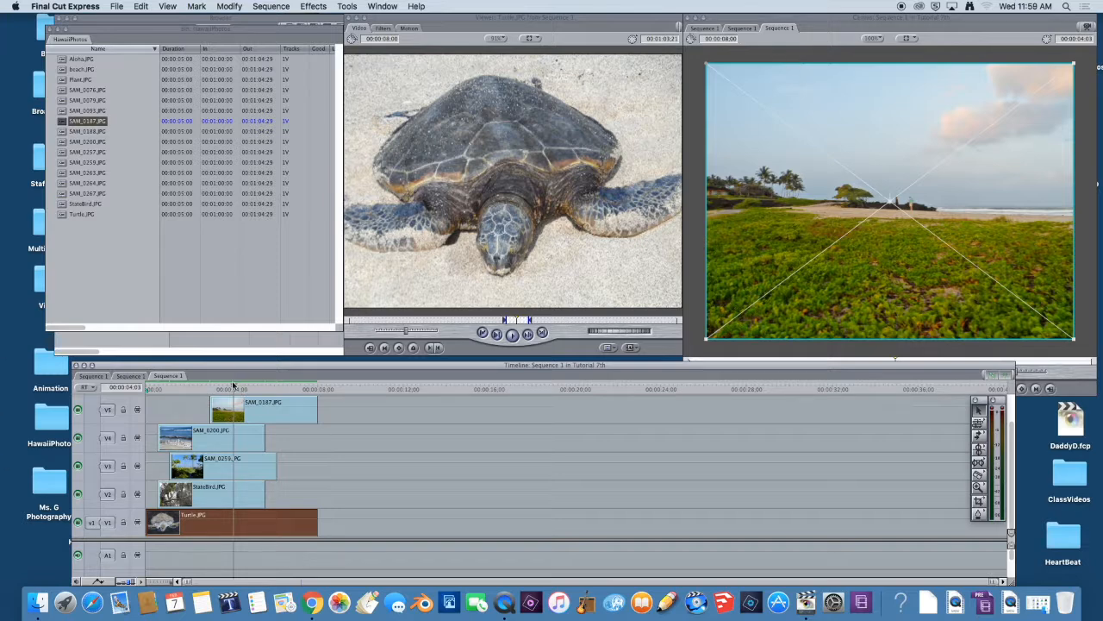
{"action": "left_click_drag", "start_coordinate": [233, 388], "coordinate": [144, 393]}
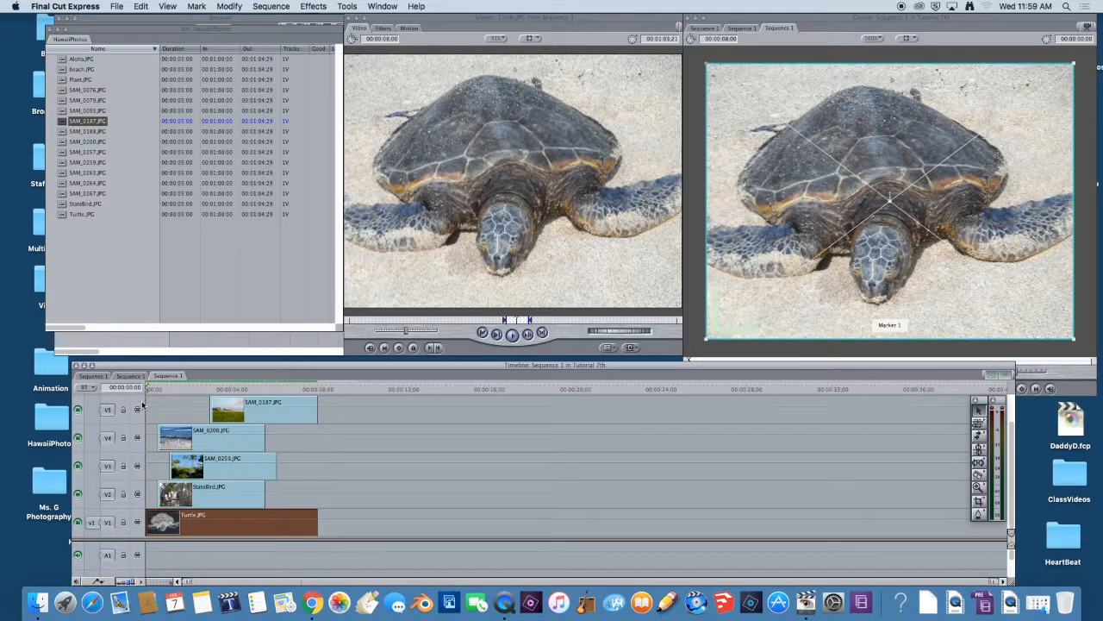
{"action": "left_click_drag", "start_coordinate": [170, 388], "coordinate": [219, 400]}
{"action": "double_click", "coordinate": [228, 415]}
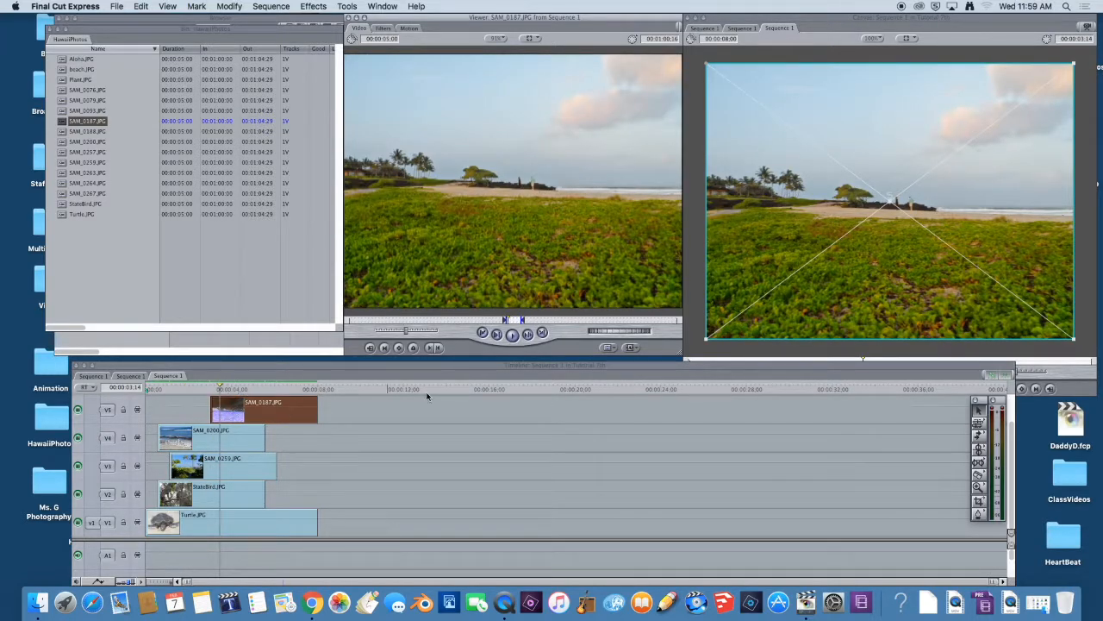
Switch the Canvas display repeatedly between Image and Image+Wireframe, ending on Image+Wireframe
{"action": "left_click", "coordinate": [914, 40]}
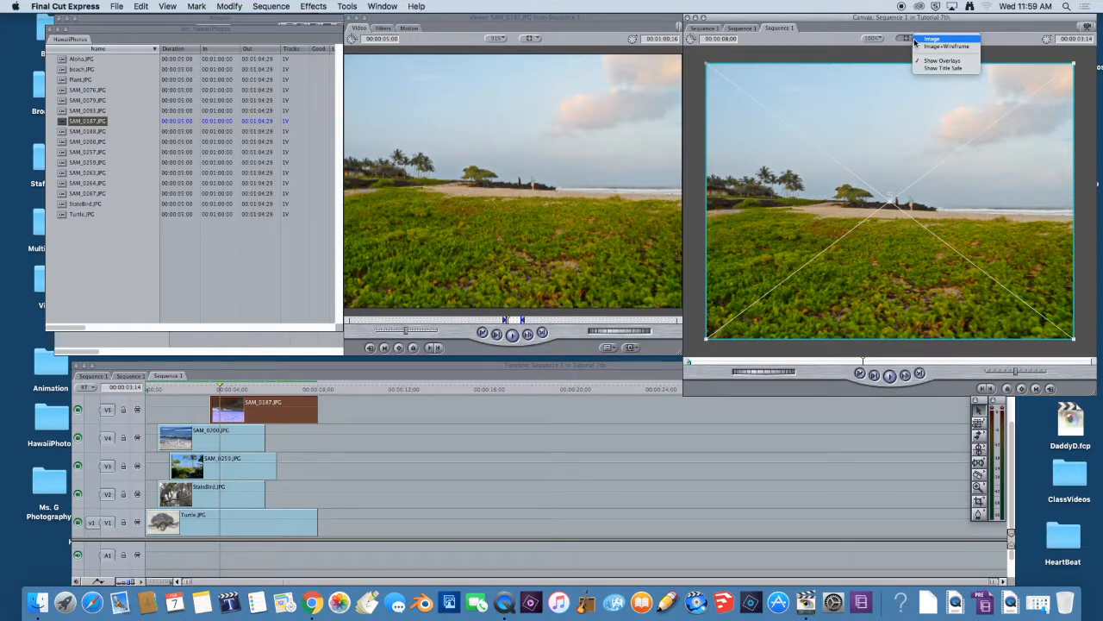
{"action": "left_click", "coordinate": [919, 39]}
{"action": "left_click", "coordinate": [916, 40]}
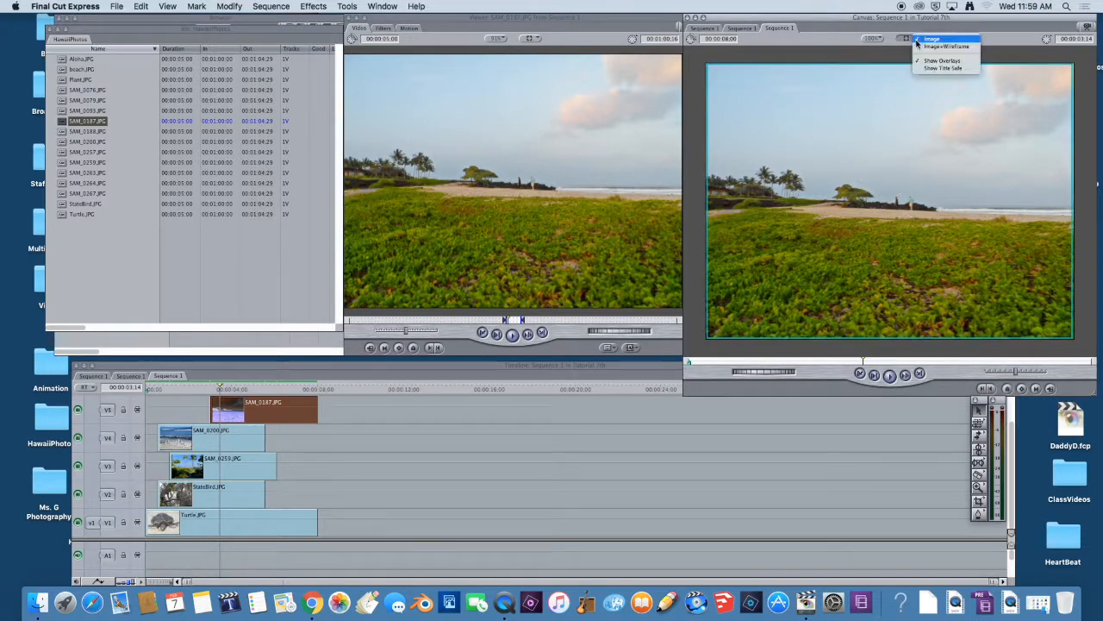
{"action": "left_click", "coordinate": [919, 48]}
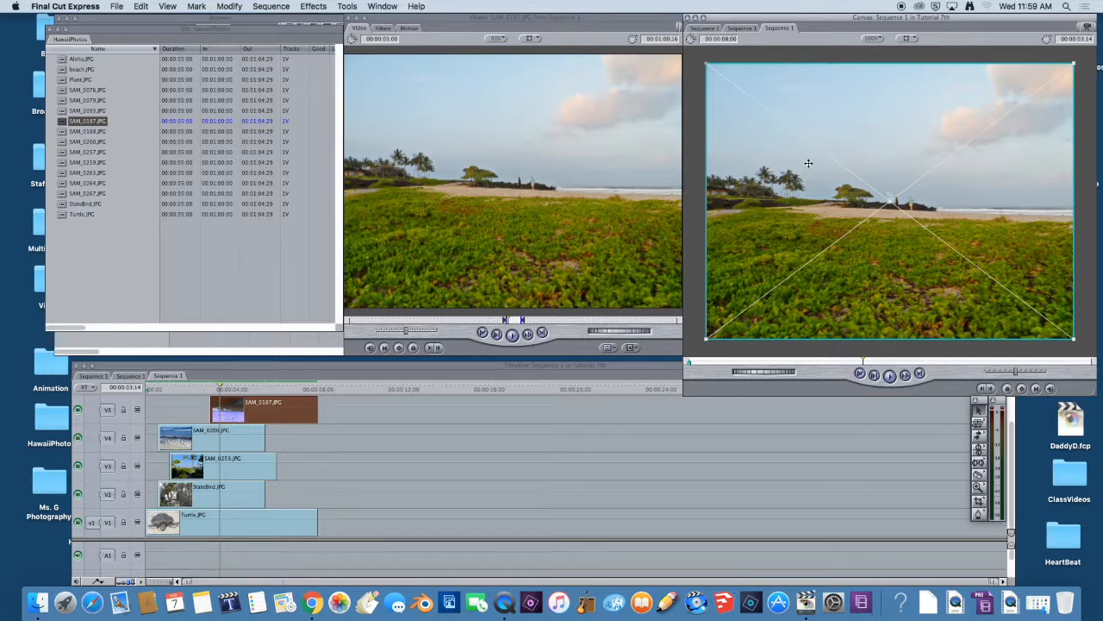
{"action": "left_click", "coordinate": [916, 40]}
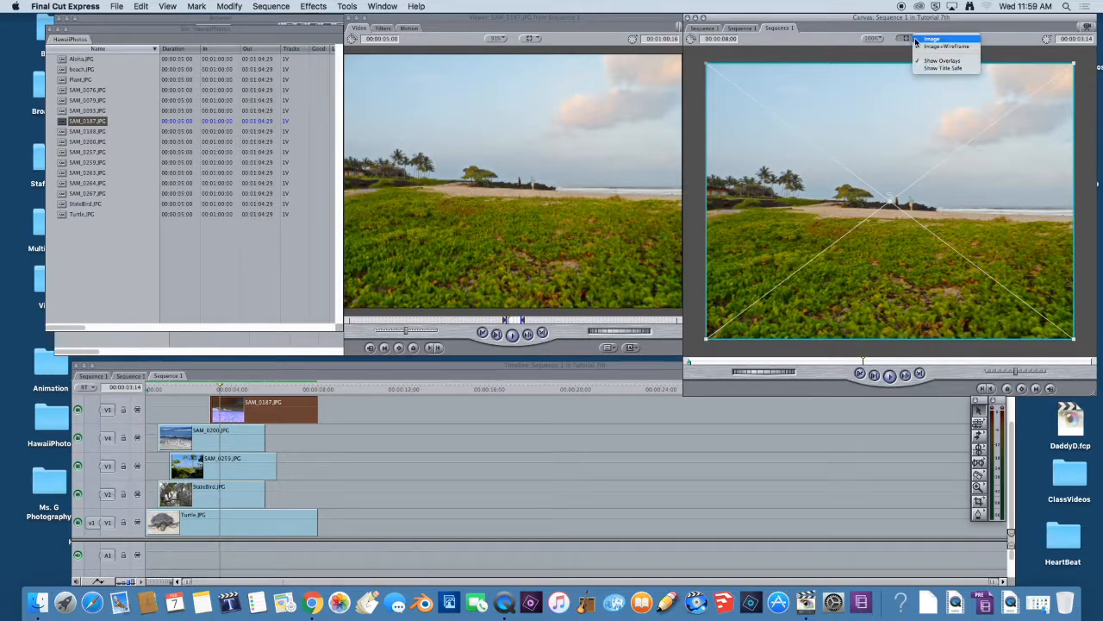
{"action": "left_click", "coordinate": [923, 40]}
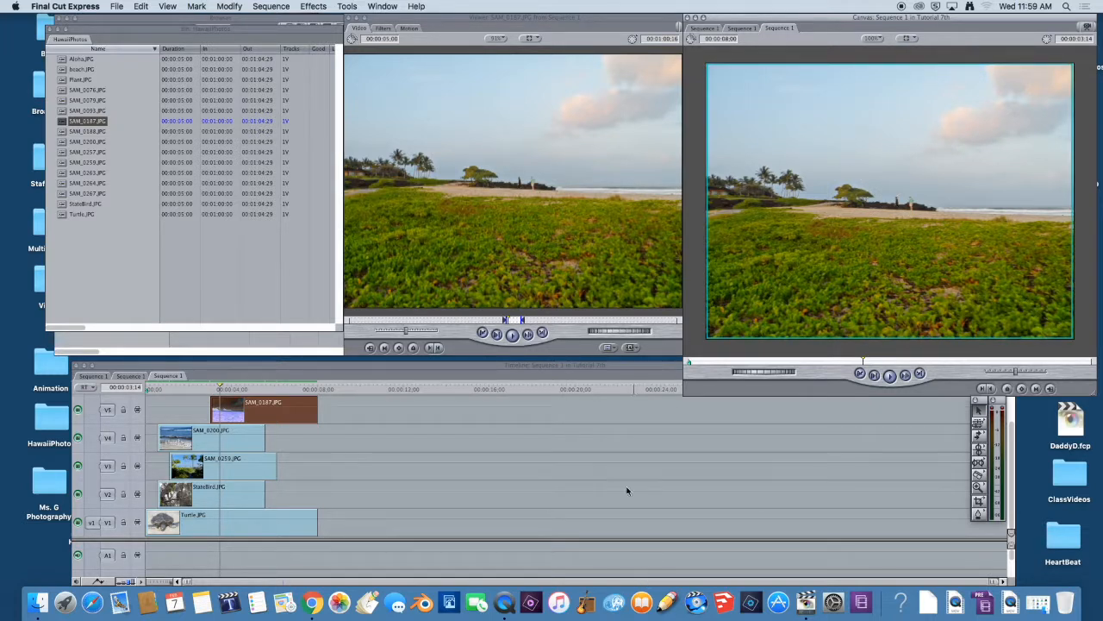
{"action": "left_click", "coordinate": [915, 41]}
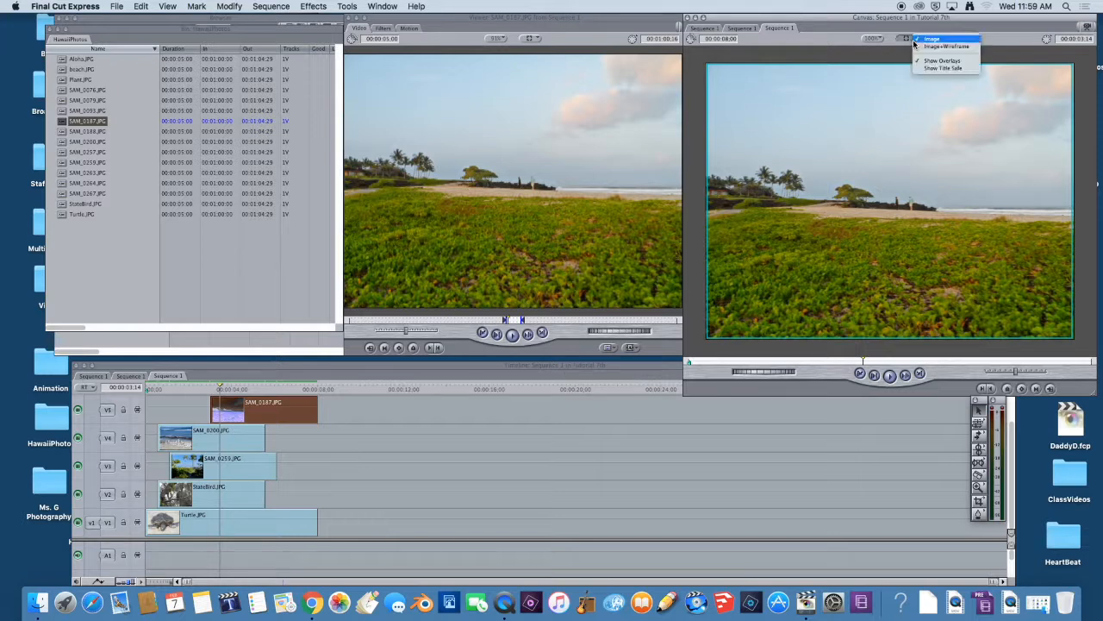
{"action": "left_click", "coordinate": [939, 52]}
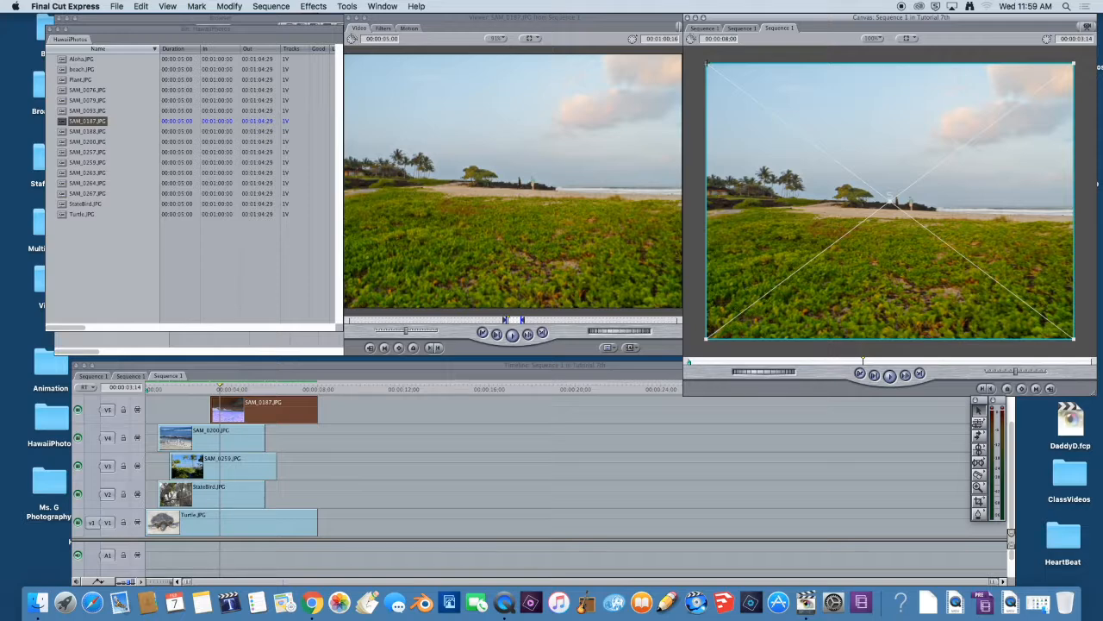
Shrink SAM_0187.JPG and SAM_0200.JPG to small insets in the Canvas, placing them in the frame's upper-left and upper-right corners respectively
{"action": "left_click_drag", "start_coordinate": [707, 63], "coordinate": [837, 175]}
{"action": "left_click_drag", "start_coordinate": [872, 212], "coordinate": [742, 120]}
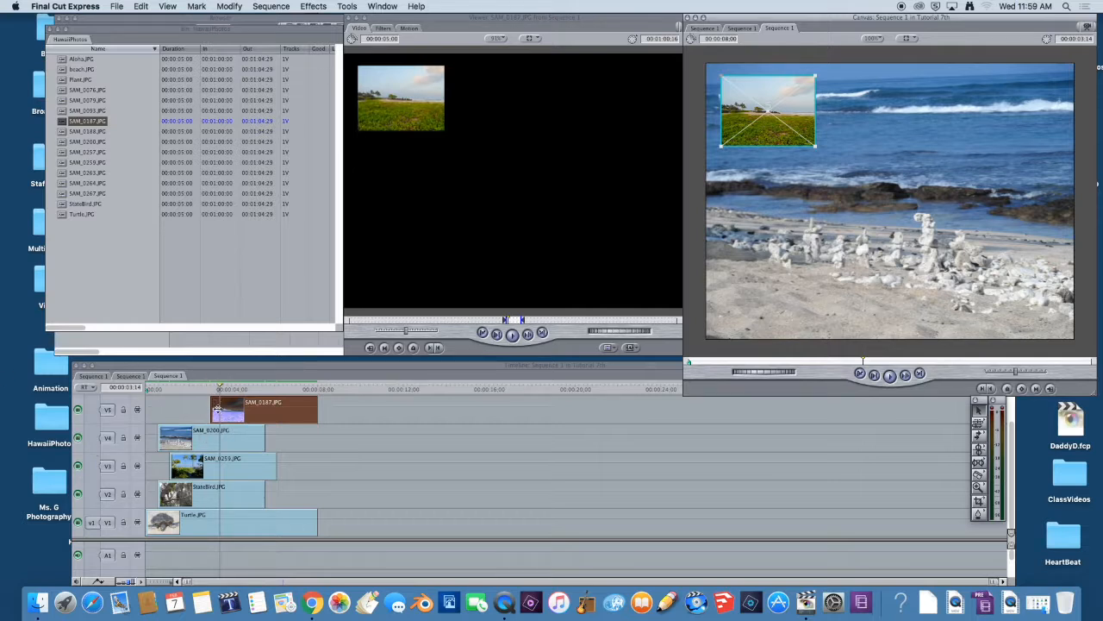
{"action": "double_click", "coordinate": [188, 443]}
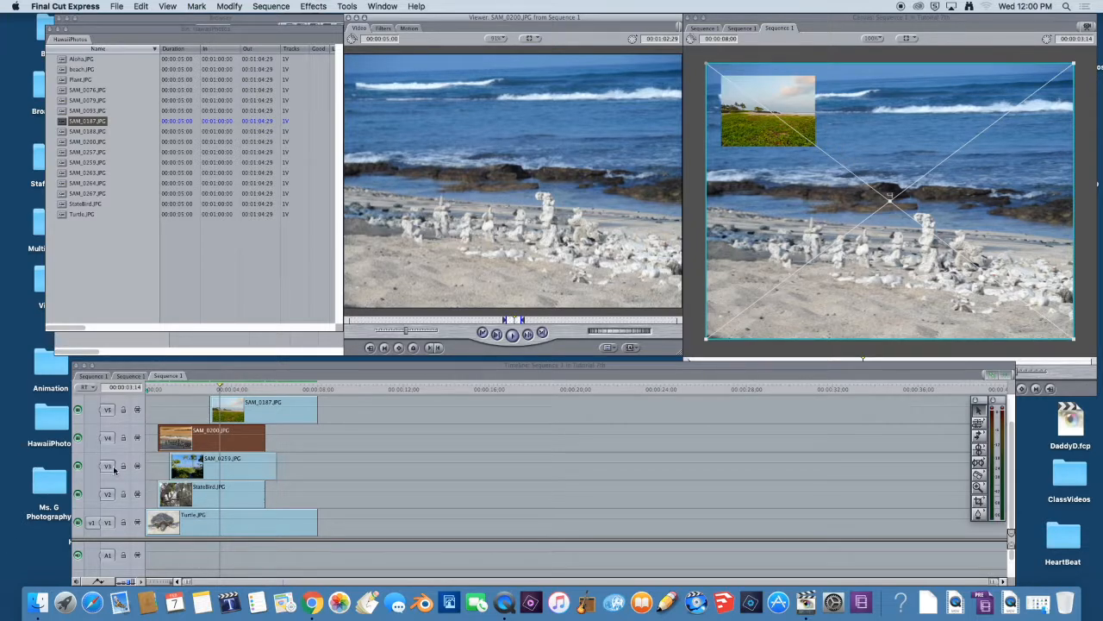
{"action": "left_click_drag", "start_coordinate": [705, 338], "coordinate": [854, 255]}
{"action": "left_click_drag", "start_coordinate": [917, 204], "coordinate": [1013, 126]}
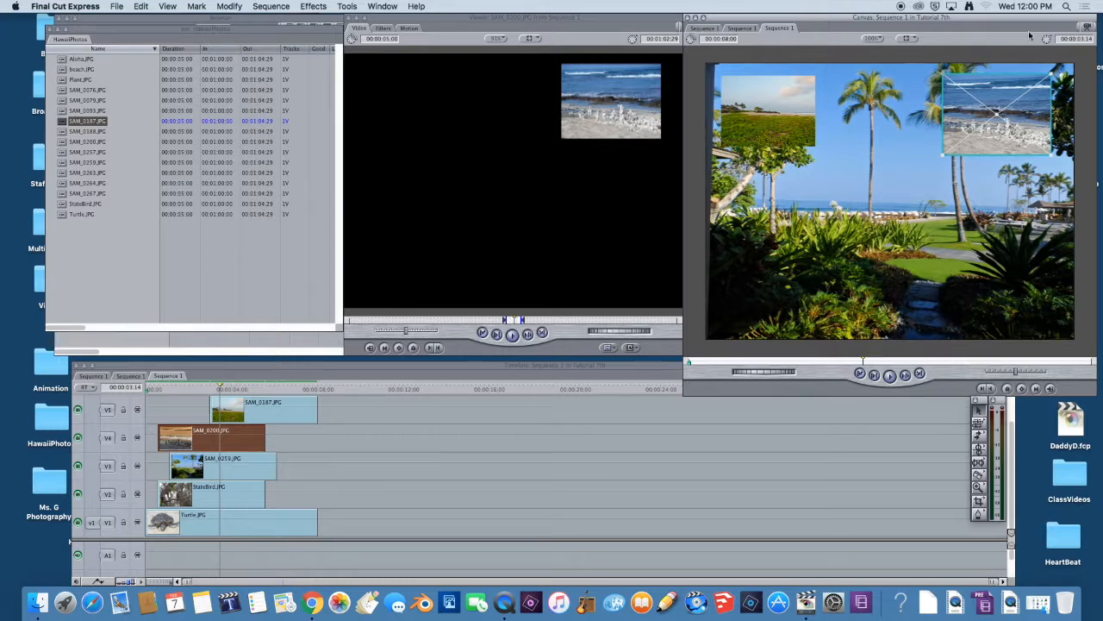
At 00:00:03:00, move the SAM_0187.JPG inset closer to the frame's upper-left corner and open SAM_0259.JPG from V3 in the Viewer
{"action": "left_click", "coordinate": [212, 390]}
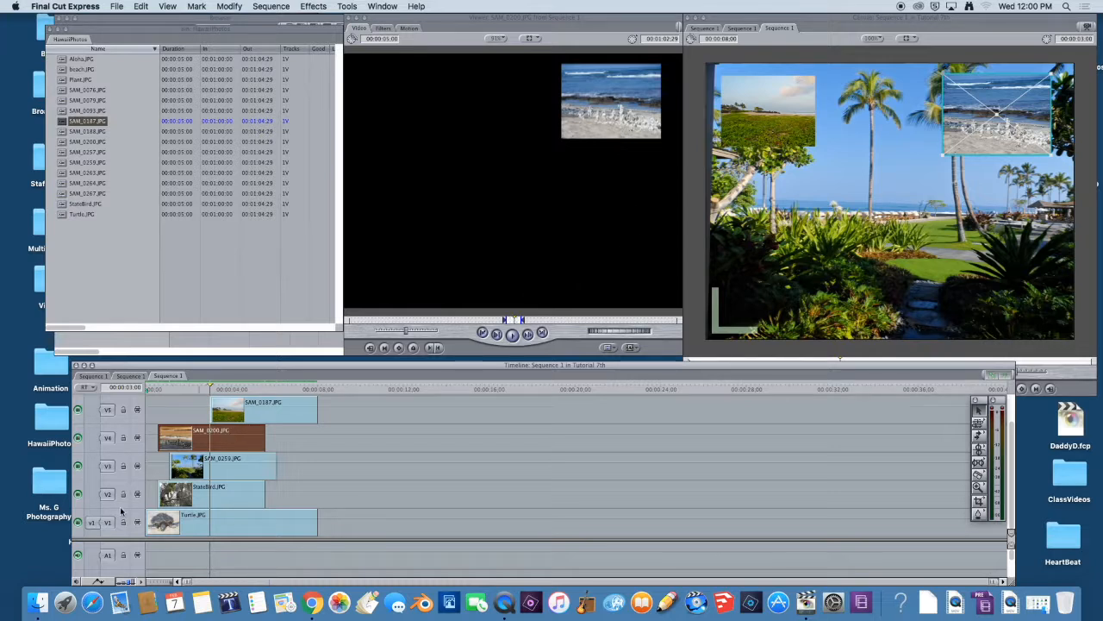
{"action": "left_click_drag", "start_coordinate": [778, 112], "coordinate": [753, 114]}
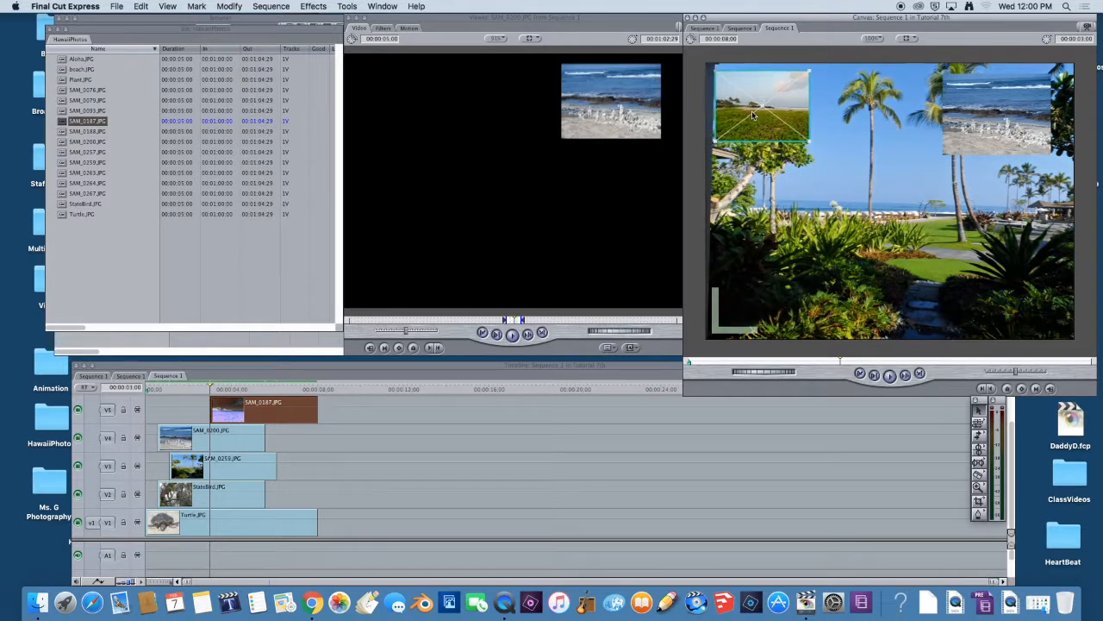
{"action": "double_click", "coordinate": [211, 468]}
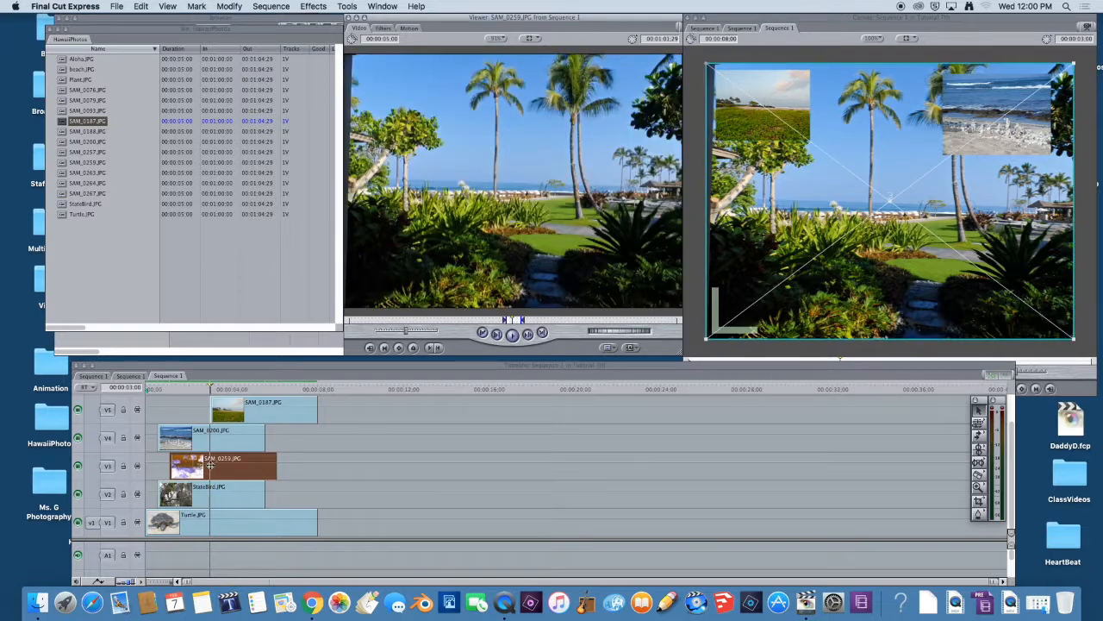
Shrink SAM_0259.JPG and StateBird.JPG to small insets in the Canvas, placing them in the frame's lower-right and lower-left corners respectively
{"action": "left_click_drag", "start_coordinate": [707, 339], "coordinate": [1007, 304]}
{"action": "double_click", "coordinate": [207, 498]}
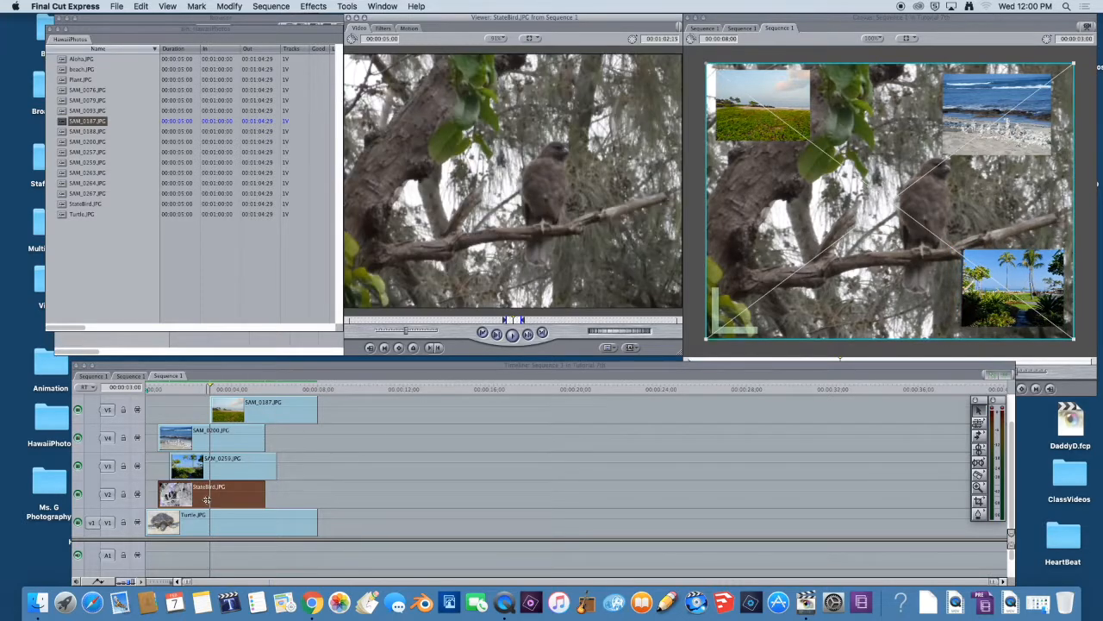
{"action": "left_click_drag", "start_coordinate": [707, 342], "coordinate": [849, 256]}
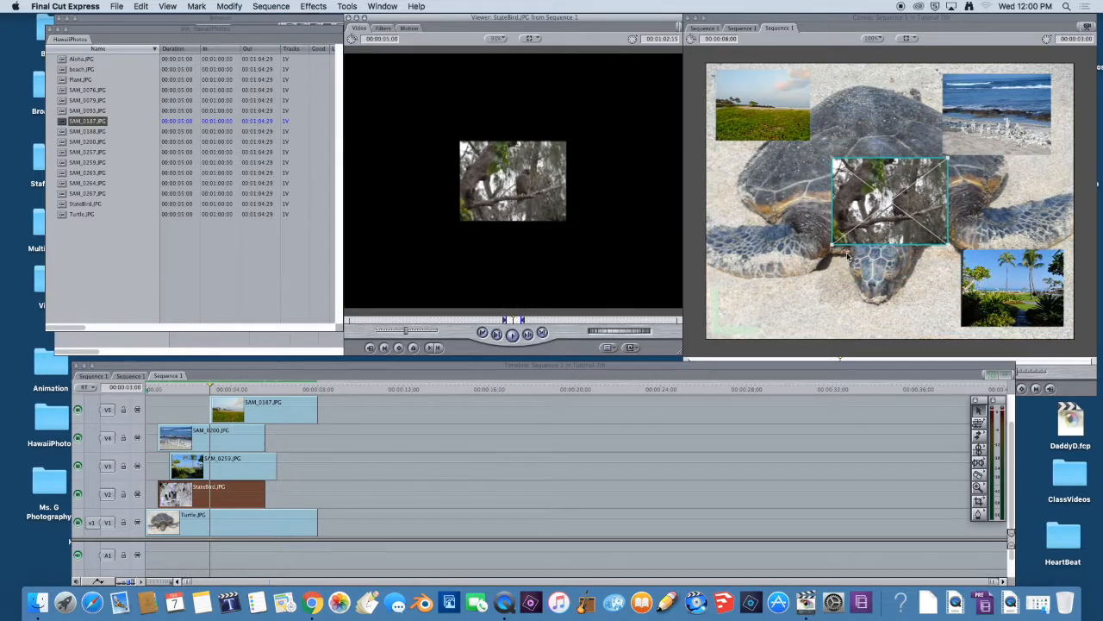
{"action": "left_click_drag", "start_coordinate": [897, 198], "coordinate": [783, 280]}
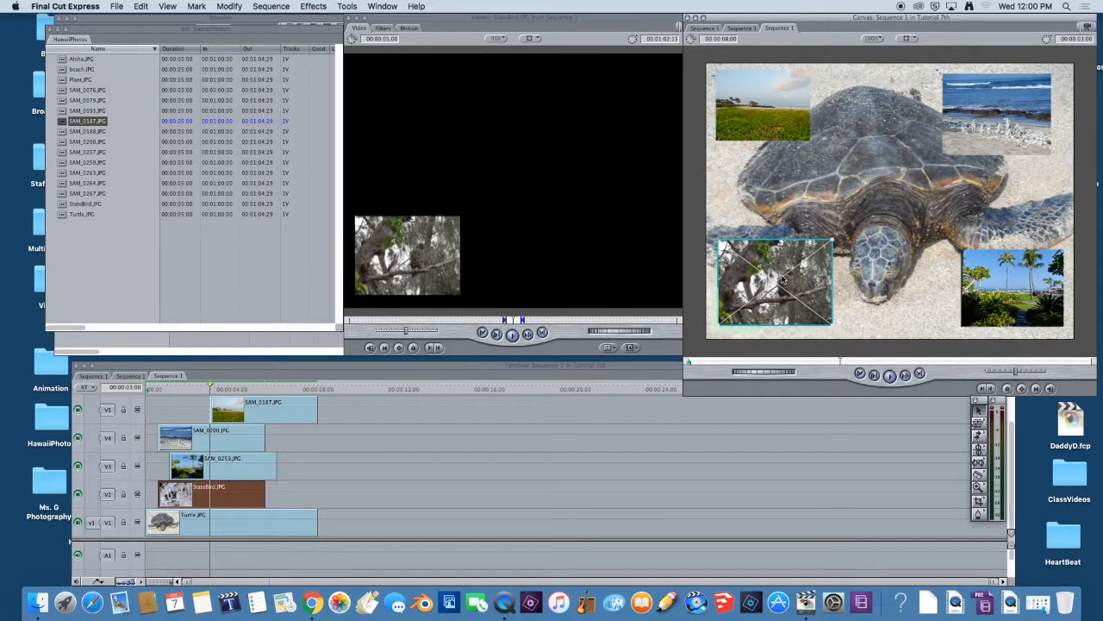
{"action": "left_click", "coordinate": [365, 437]}
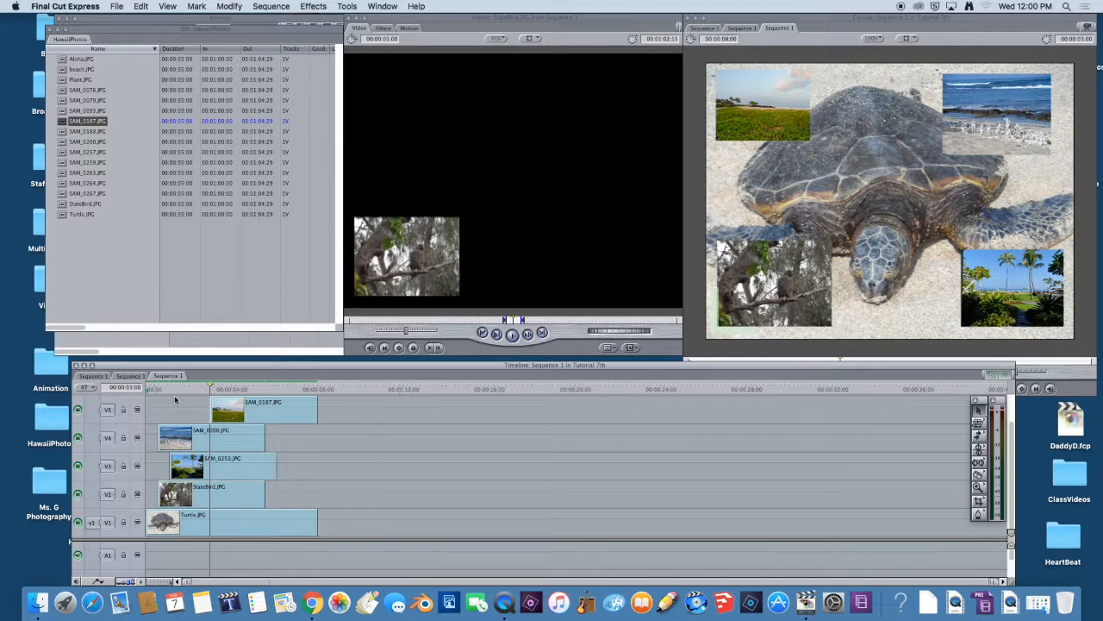
Play the sequence from its start, then scrub back near the beginning and replay it to review the inset photos
{"action": "key", "text": "Home"}
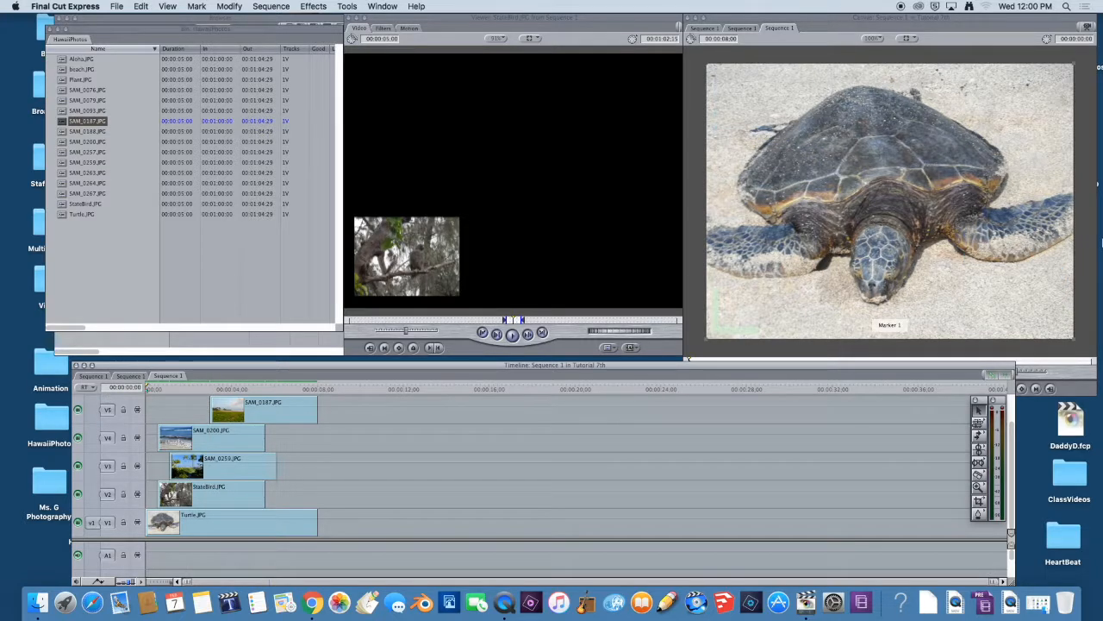
{"action": "key", "text": "space"}
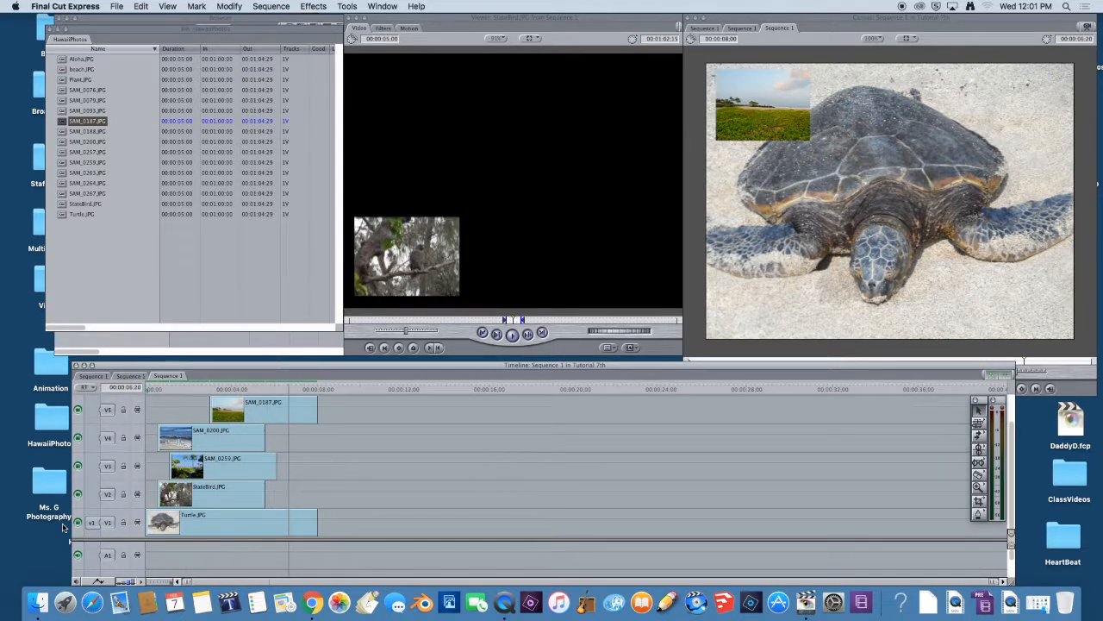
{"action": "left_click_drag", "start_coordinate": [292, 390], "coordinate": [167, 407]}
{"action": "key", "text": "space"}
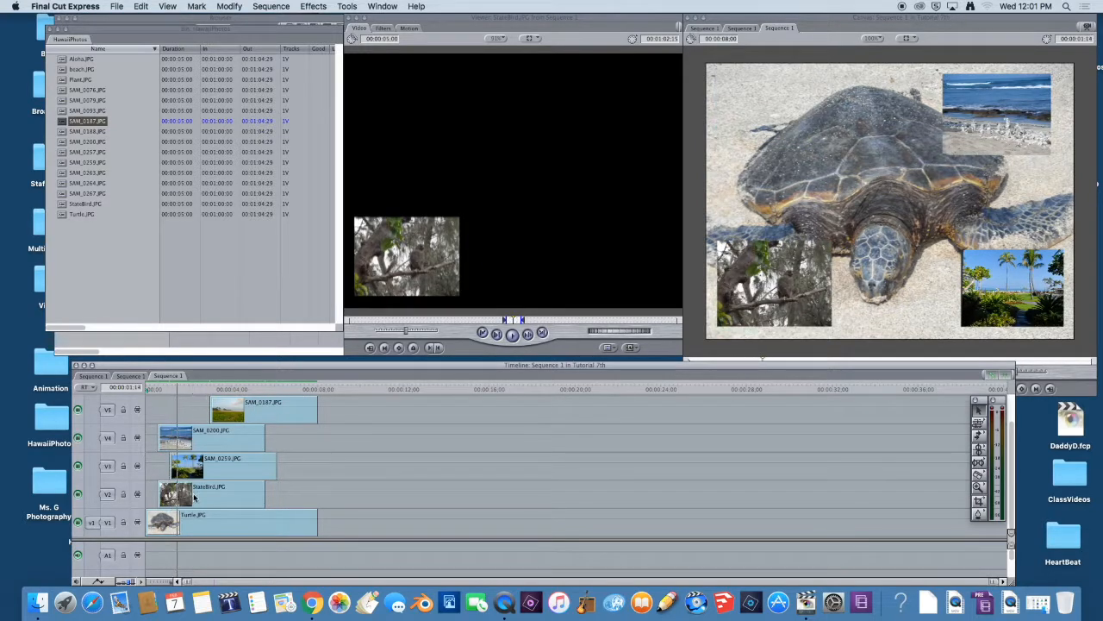
Move SAM_0200.JPG on V4 later in the timeline so it starts at 00:00:02:10
{"action": "left_click", "coordinate": [197, 489]}
{"action": "left_click", "coordinate": [219, 441]}
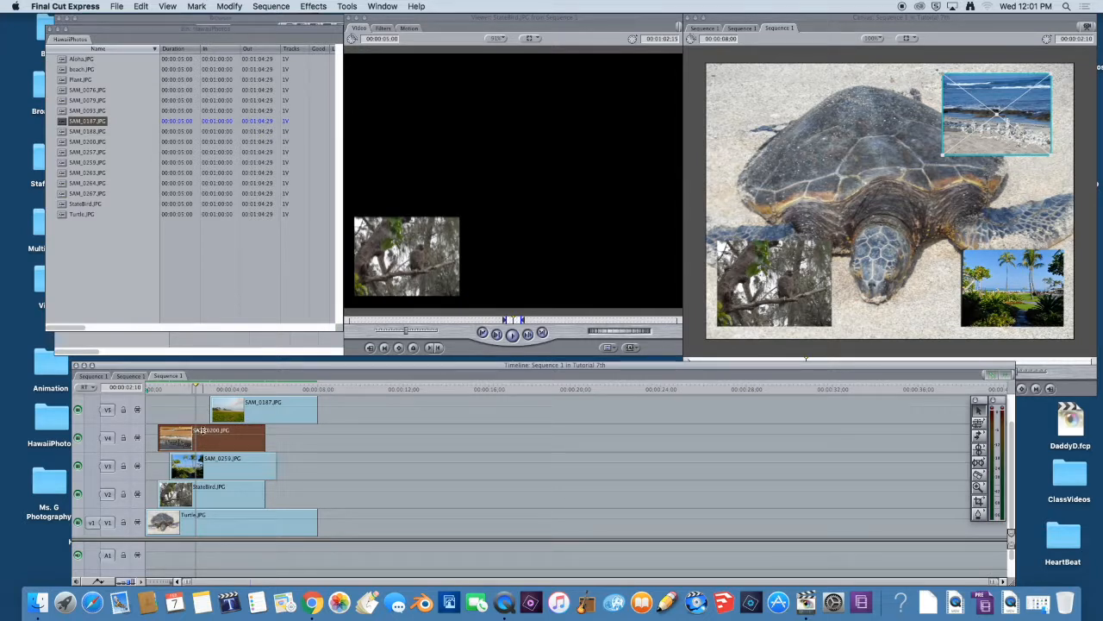
{"action": "left_click_drag", "start_coordinate": [186, 436], "coordinate": [217, 435]}
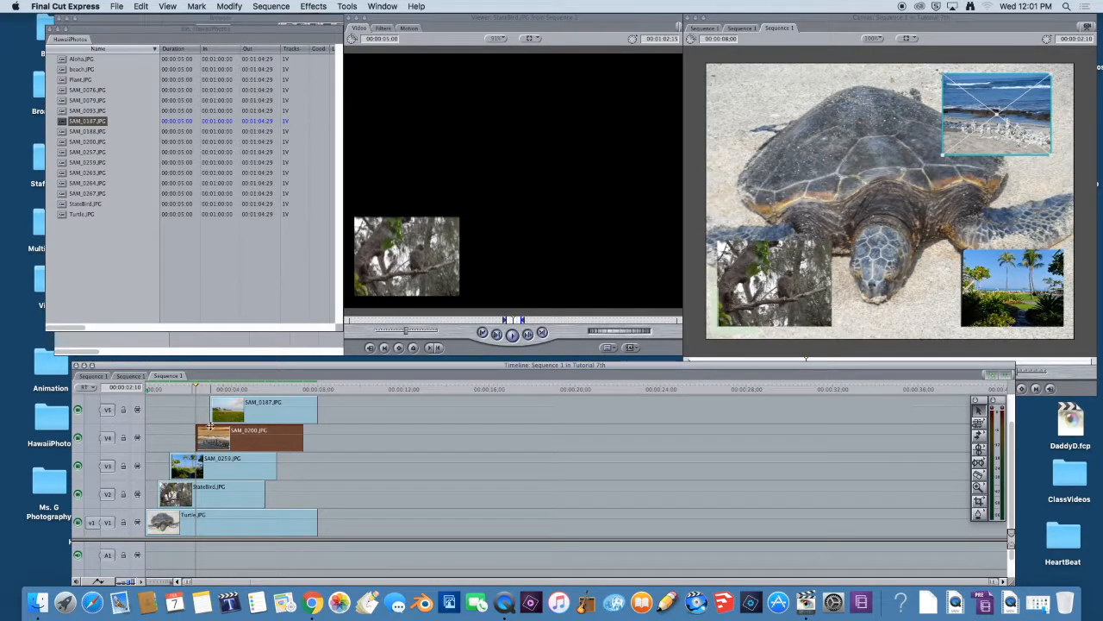
Play the sequence from 00:00:00:17 to check the staggered photos and return the playhead to the start
{"action": "left_click_drag", "start_coordinate": [197, 388], "coordinate": [154, 392]}
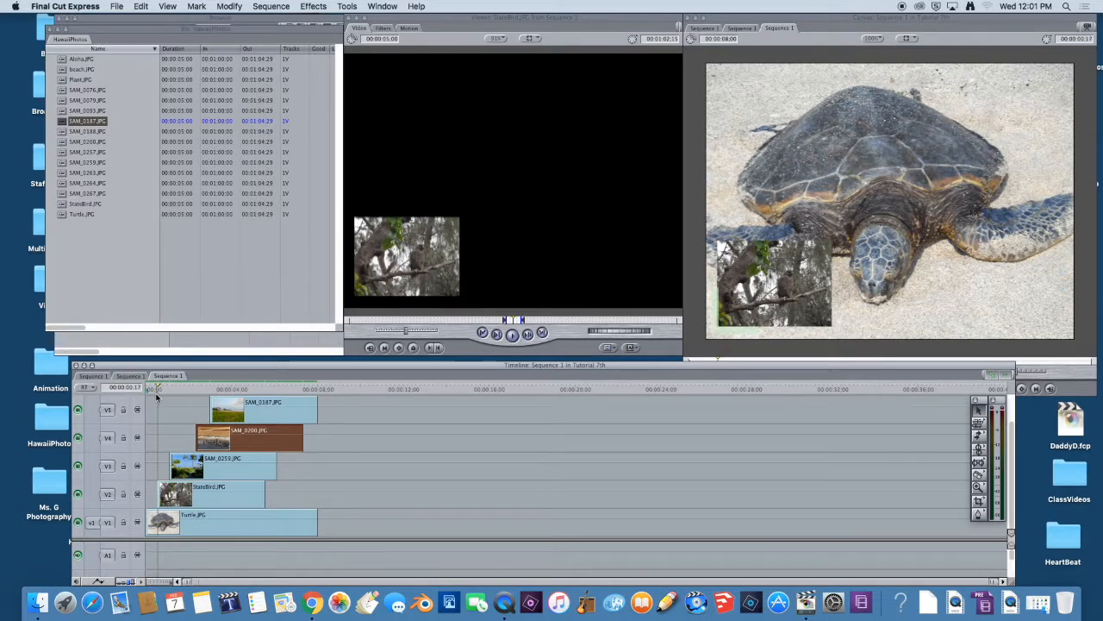
{"action": "key", "text": "space"}
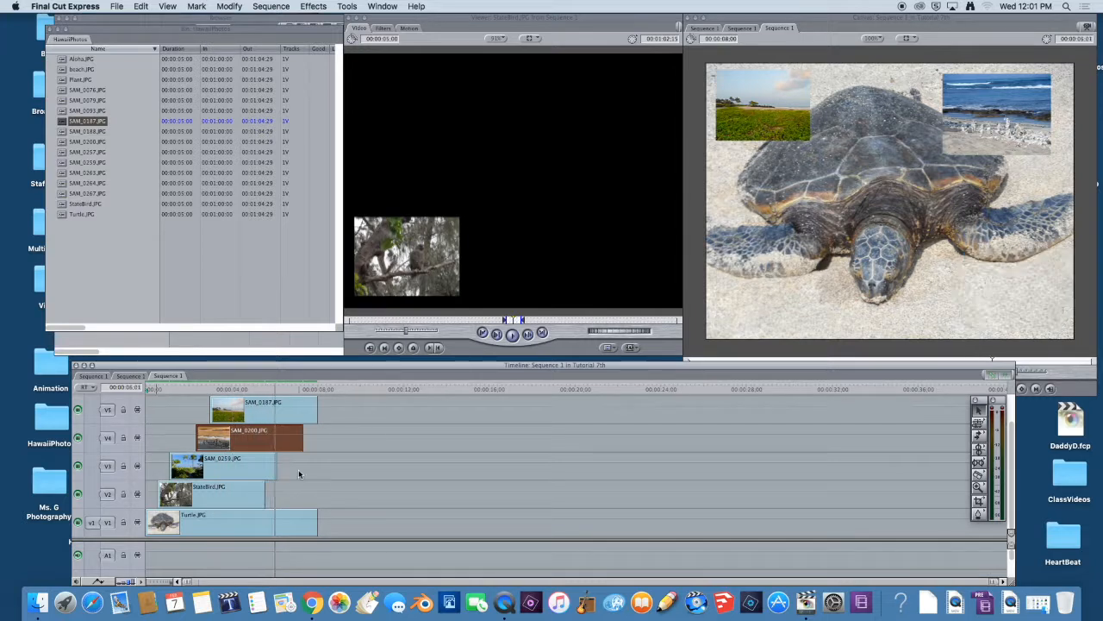
{"action": "left_click", "coordinate": [377, 459]}
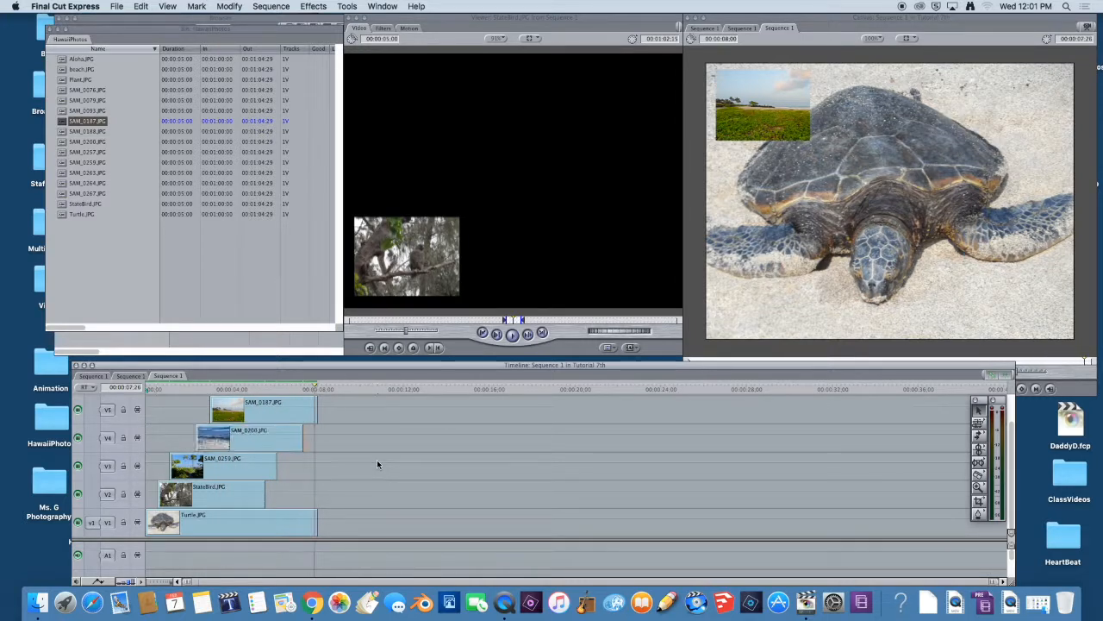
{"action": "left_click_drag", "start_coordinate": [321, 387], "coordinate": [129, 426]}
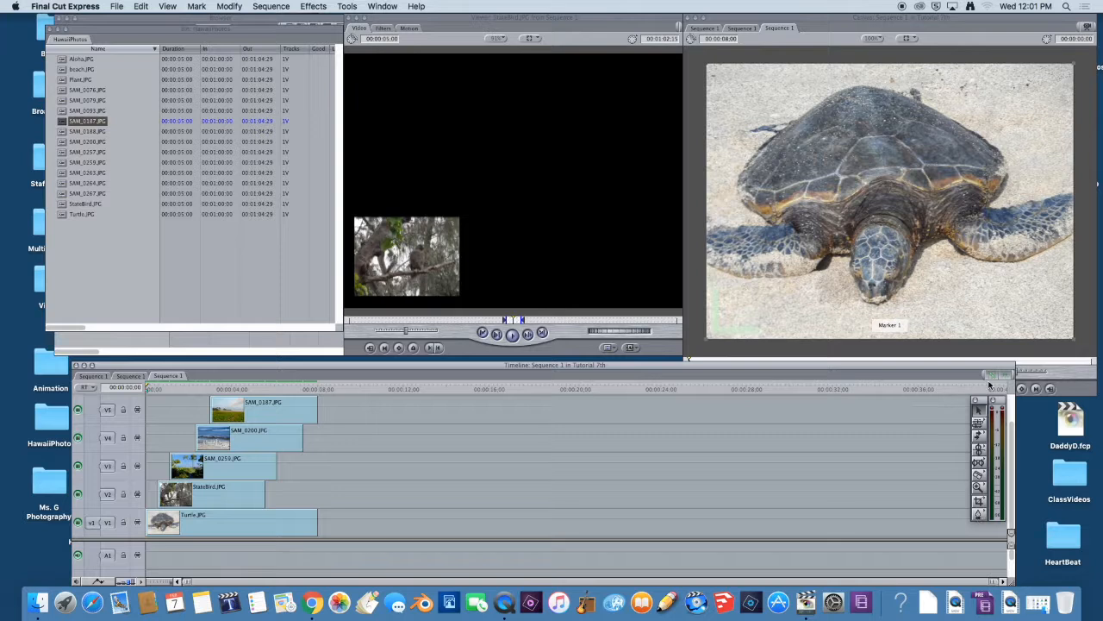
Show the clip overlays and use the Pen tool to fade SAM_0187.JPG on V5 in and out with opacity keyframes
{"action": "left_click_drag", "start_coordinate": [980, 398], "coordinate": [1021, 125]}
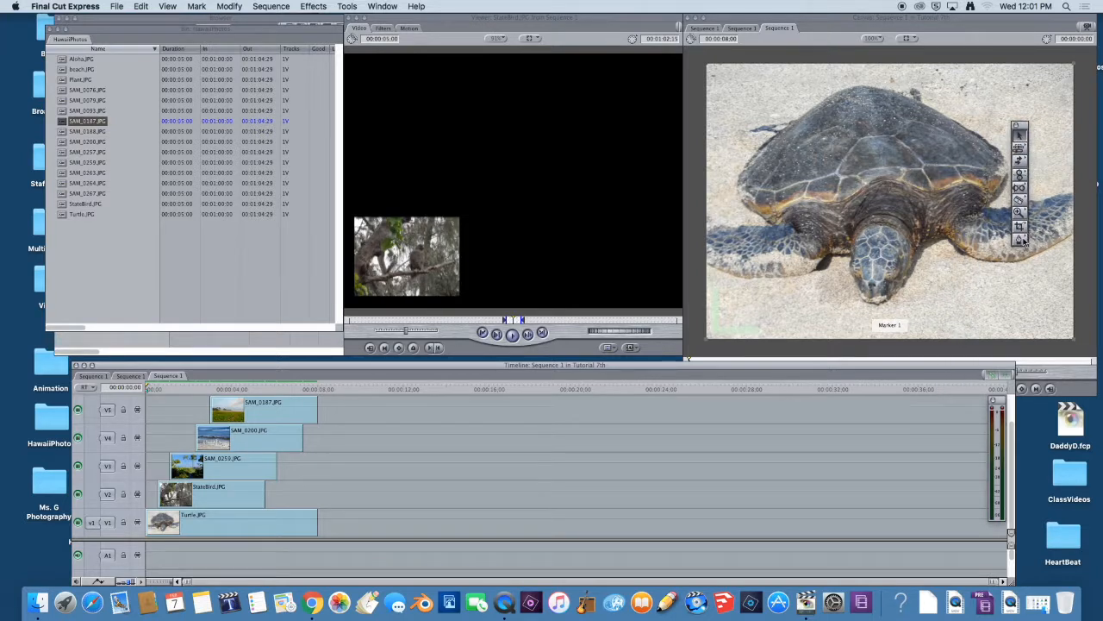
{"action": "left_click", "coordinate": [1019, 240]}
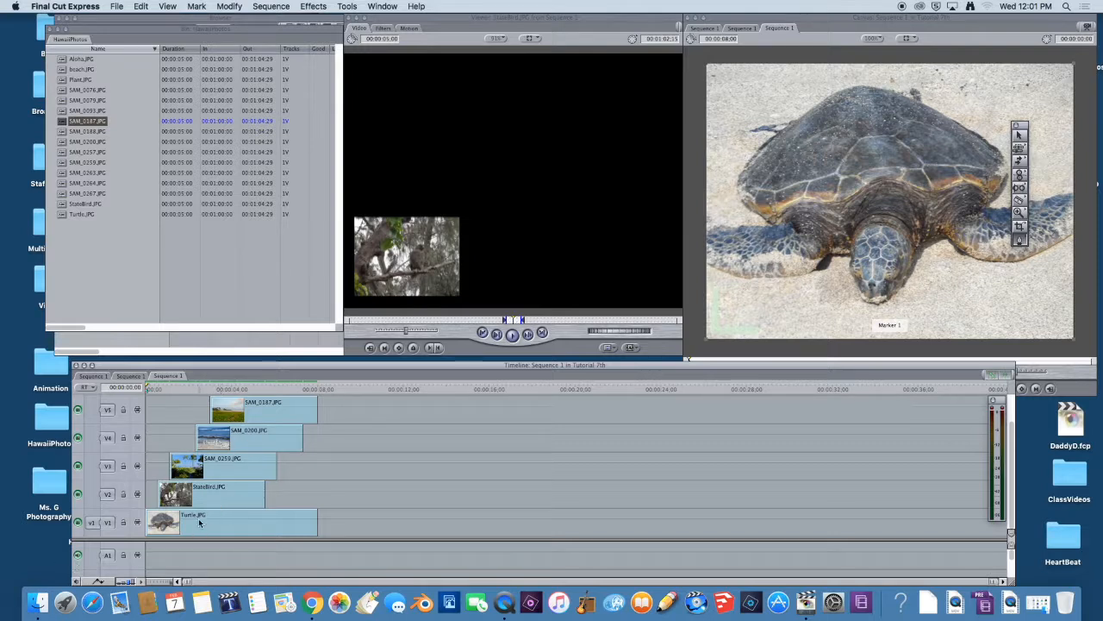
{"action": "left_click", "coordinate": [98, 581]}
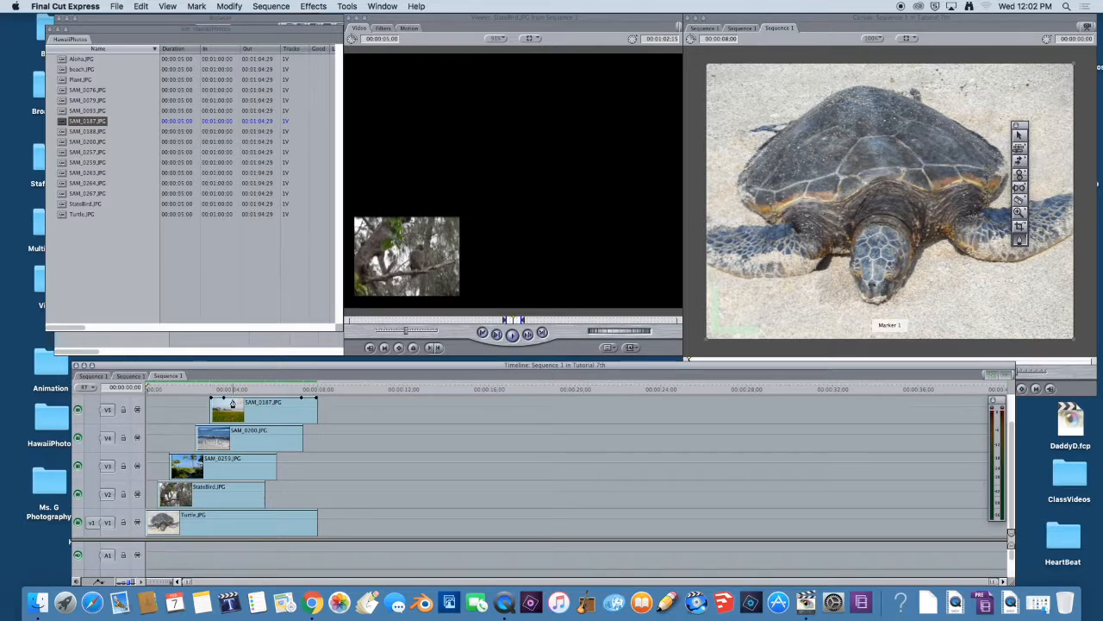
{"action": "left_click_drag", "start_coordinate": [212, 397], "coordinate": [210, 424]}
{"action": "left_click_drag", "start_coordinate": [315, 399], "coordinate": [316, 423]}
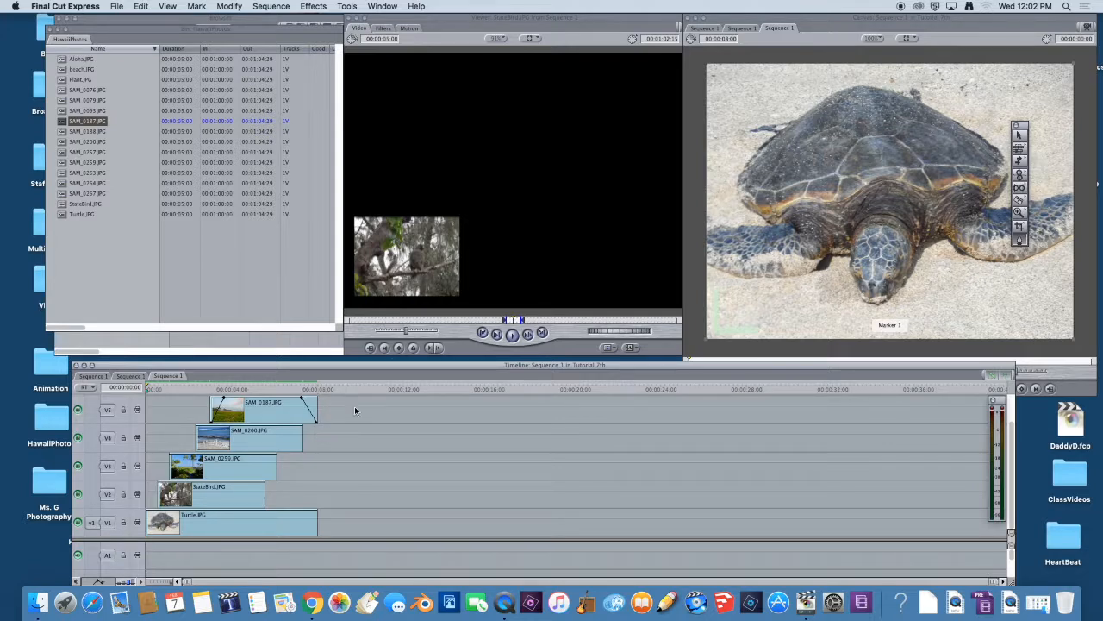
Fade SAM_0200.JPG on V4 in and out by lowering opacity keyframes at its start and end to zero
{"action": "left_click", "coordinate": [196, 428]}
{"action": "left_click_drag", "start_coordinate": [197, 426], "coordinate": [203, 455]}
{"action": "left_click", "coordinate": [281, 426]}
{"action": "double_click", "coordinate": [301, 426]}
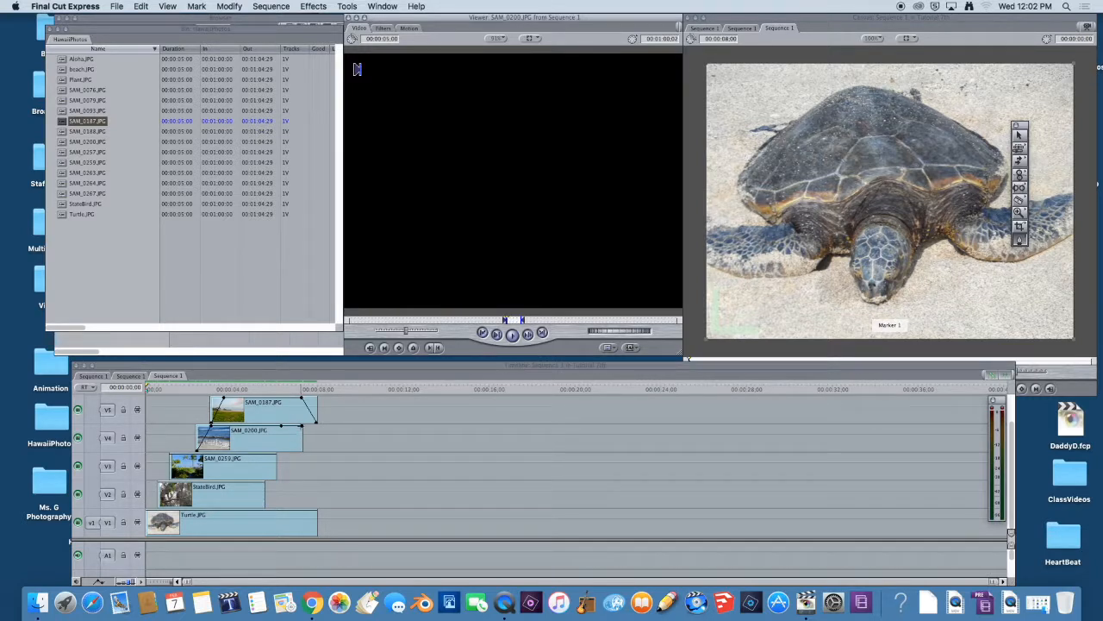
{"action": "left_click_drag", "start_coordinate": [301, 426], "coordinate": [302, 450]}
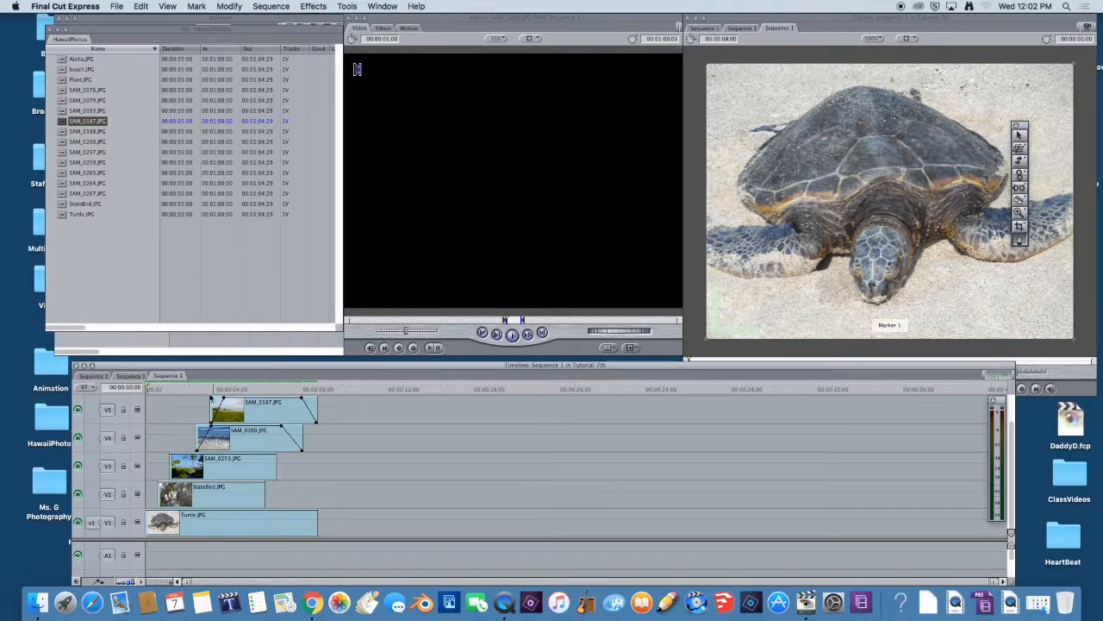
Play the V4 and V5 fades from 00:00:02:10 and return the playhead to that point
{"action": "left_click_drag", "start_coordinate": [179, 389], "coordinate": [190, 388]}
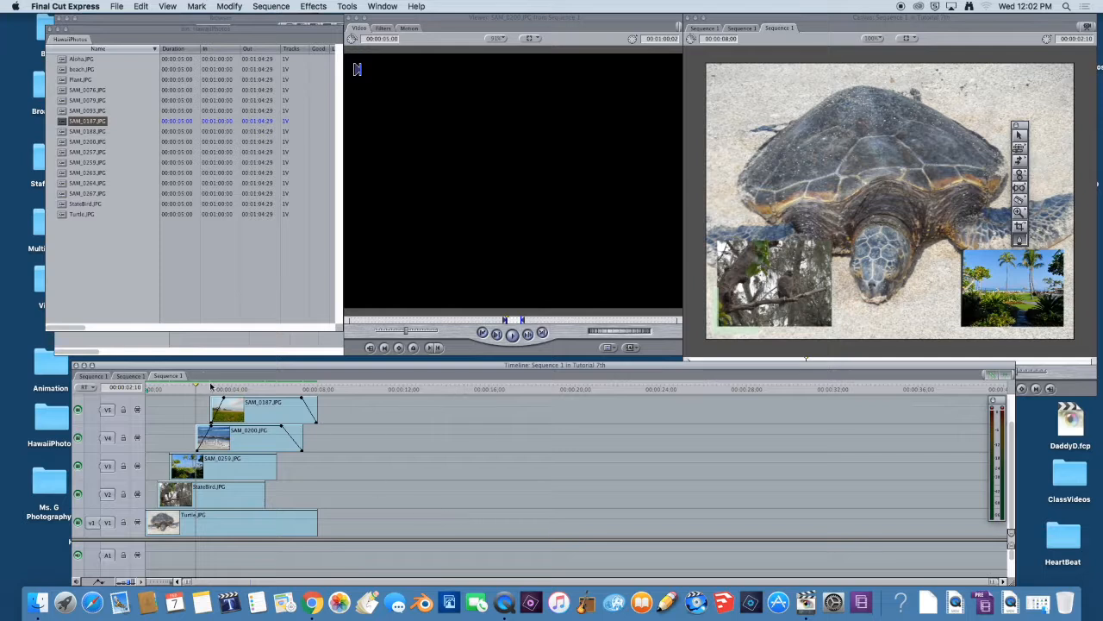
{"action": "left_click", "coordinate": [191, 403]}
{"action": "key", "text": "space"}
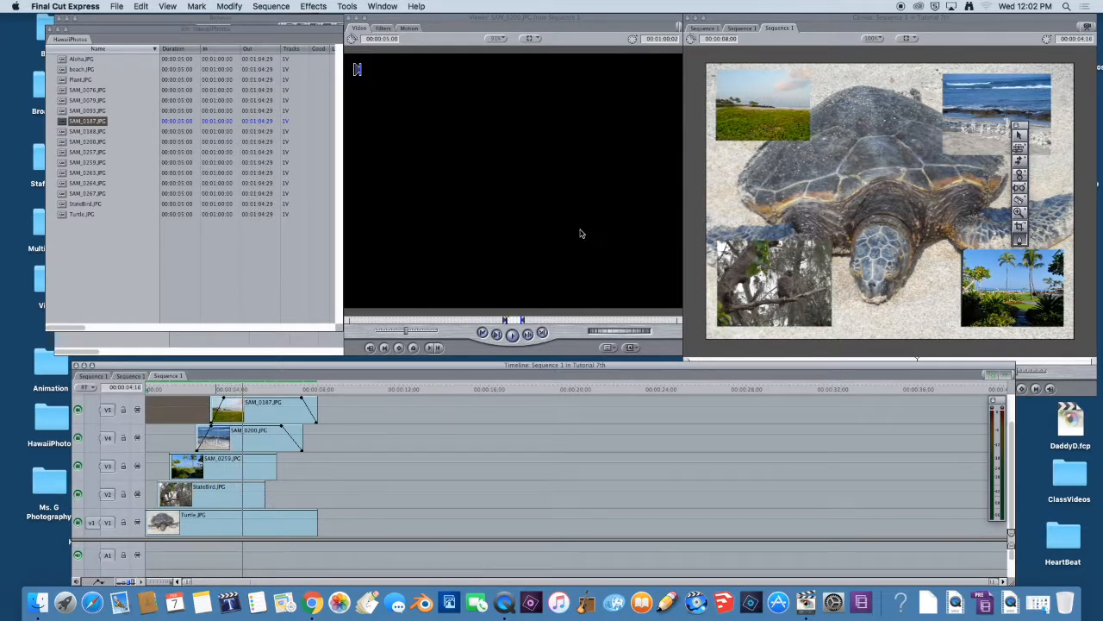
{"action": "left_click_drag", "start_coordinate": [268, 389], "coordinate": [197, 388]}
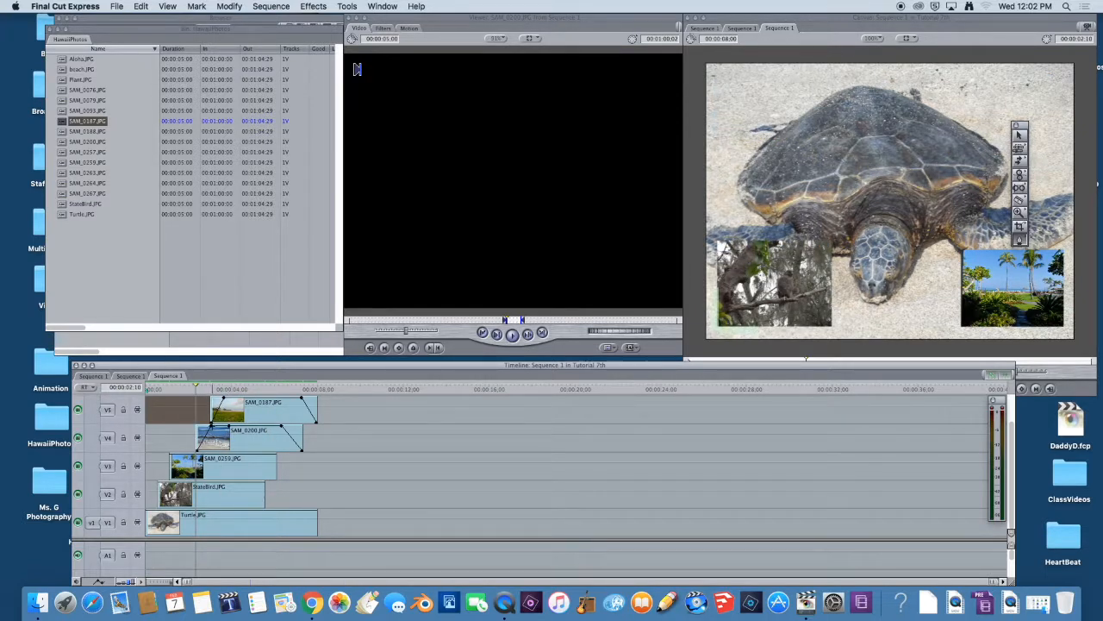
Make SAM_0200.JPG's fades on V4 more gradual with extra opacity keyframes and park the playhead at 00:00:03:27
{"action": "left_click_drag", "start_coordinate": [212, 426], "coordinate": [221, 437]}
{"action": "left_click", "coordinate": [273, 427]}
{"action": "left_click_drag", "start_coordinate": [281, 426], "coordinate": [217, 436]}
{"action": "left_click_drag", "start_coordinate": [194, 387], "coordinate": [231, 388]}
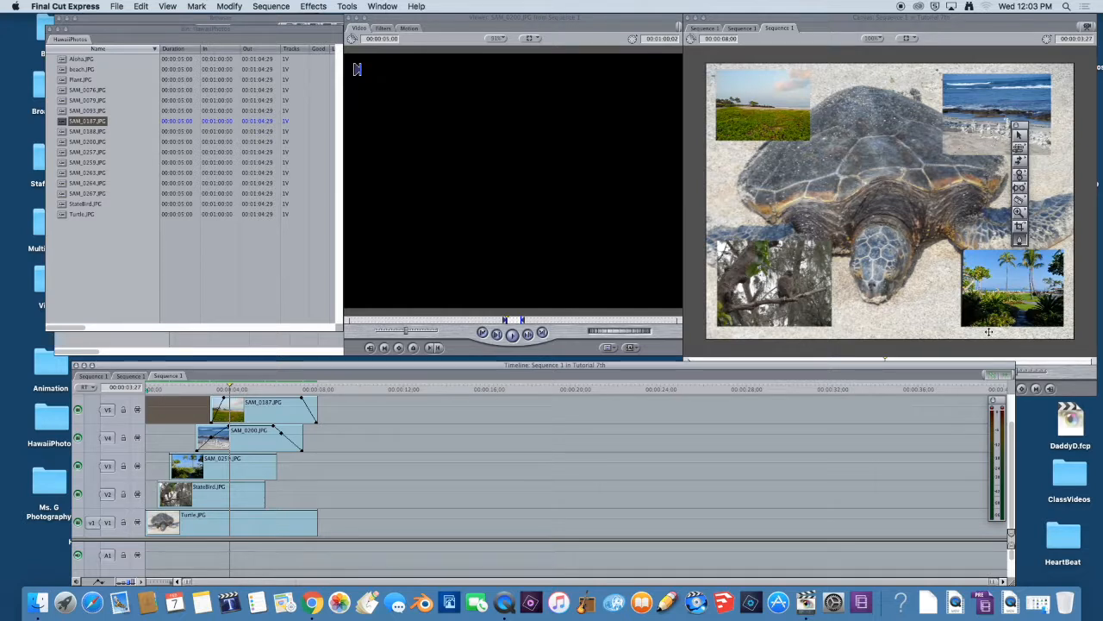
With the Selection tool, lower SAM_0187.JPG's opacity line on V5, restore it, and play the sequence from 00:00:02:12
{"action": "left_click", "coordinate": [1019, 136]}
{"action": "left_click_drag", "start_coordinate": [258, 396], "coordinate": [260, 415]}
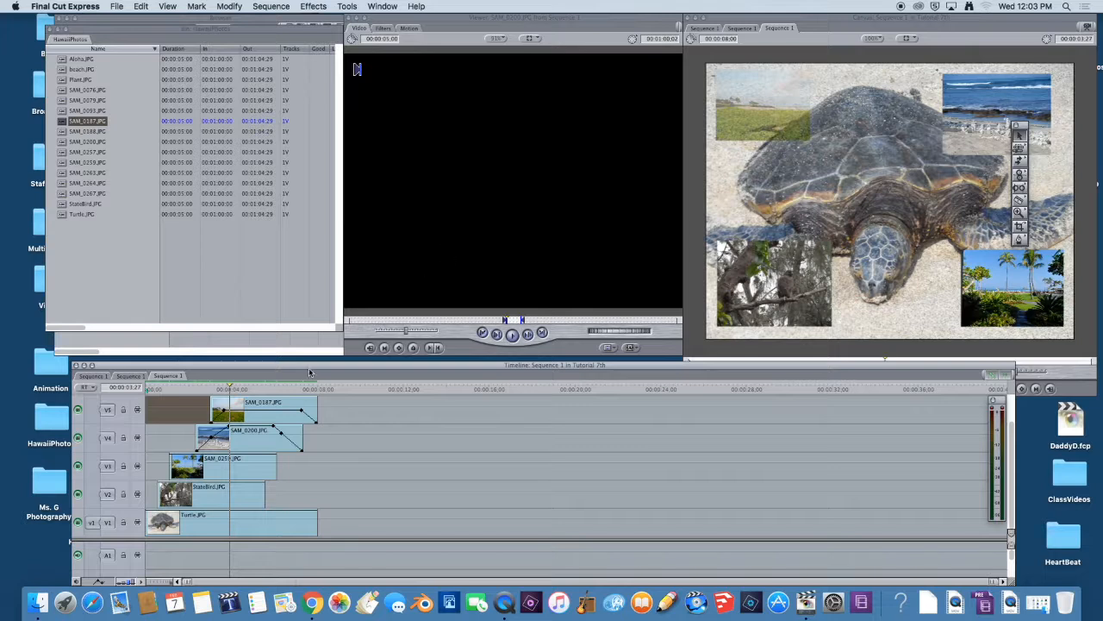
{"action": "left_click_drag", "start_coordinate": [262, 415], "coordinate": [198, 389]}
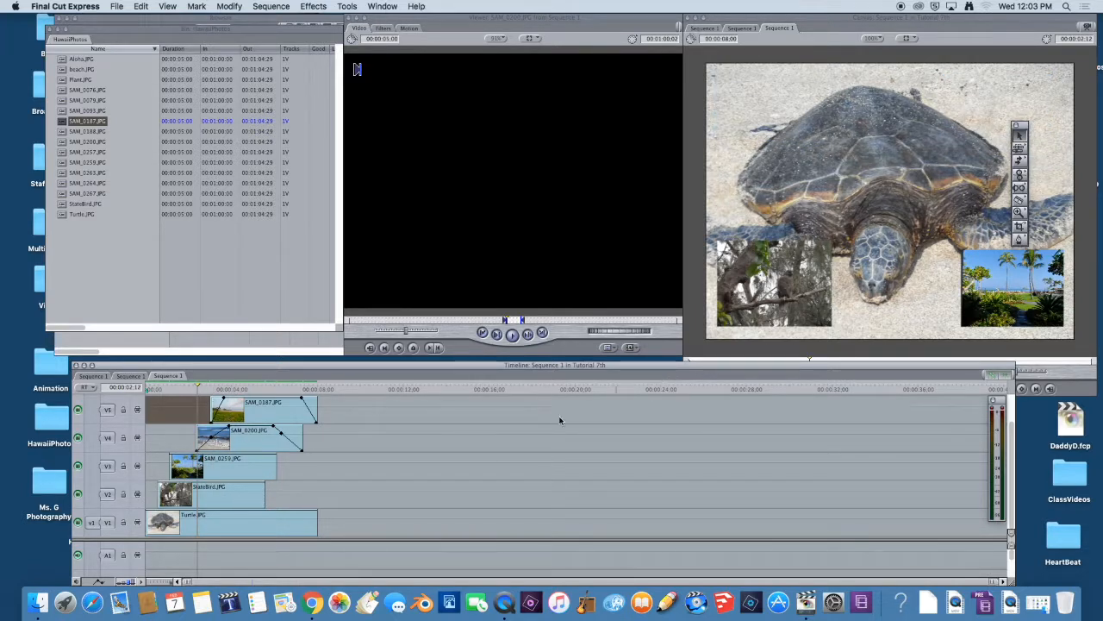
{"action": "key", "text": "space"}
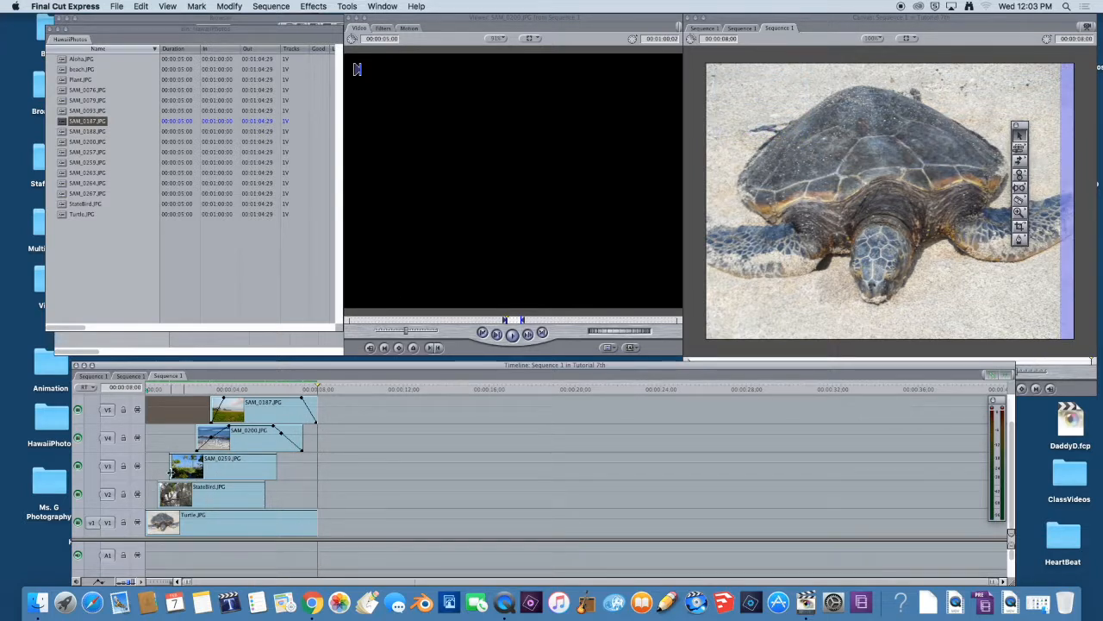
Use the Pen tool to fade SAM_0259.JPG on V3 in and out, with a full-opacity keyframe near its middle
{"action": "left_click", "coordinate": [1020, 239]}
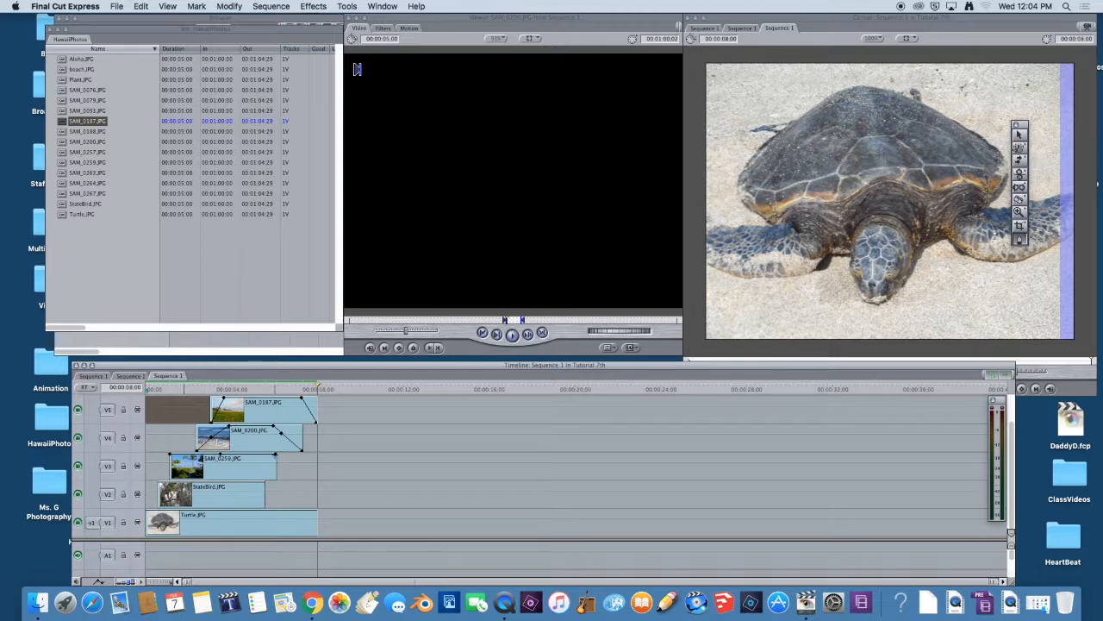
{"action": "double_click", "coordinate": [279, 463]}
{"action": "left_click_drag", "start_coordinate": [275, 455], "coordinate": [275, 479]}
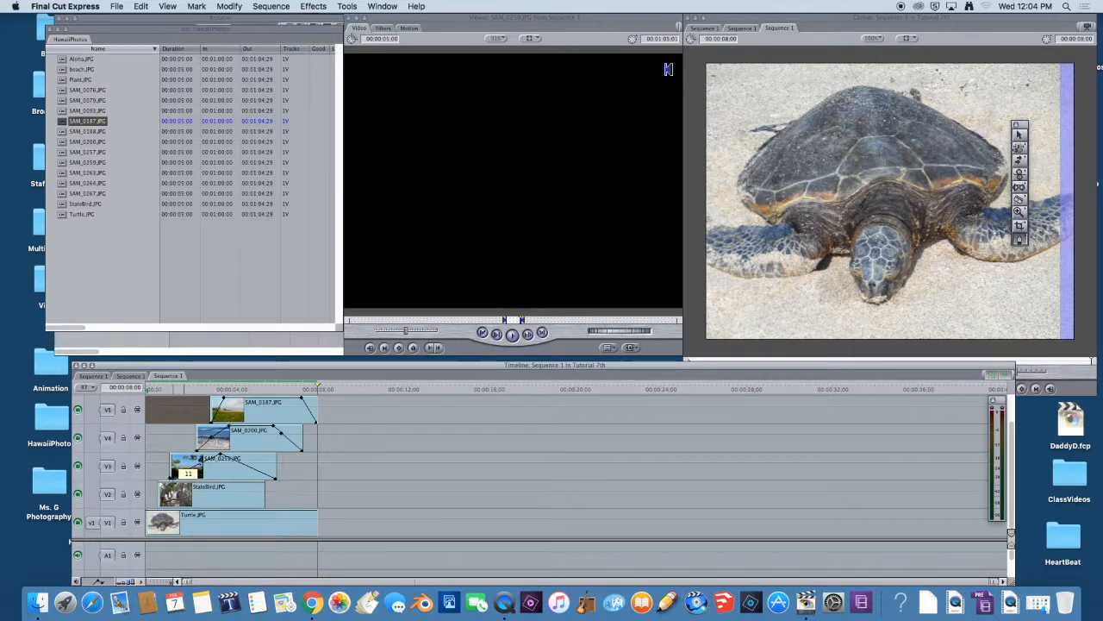
Select SAM_0259.JPG on V3 and play the sequence from 00:00:01:04 to review its fade
{"action": "left_click_drag", "start_coordinate": [316, 387], "coordinate": [175, 419]}
{"action": "left_click", "coordinate": [184, 464]}
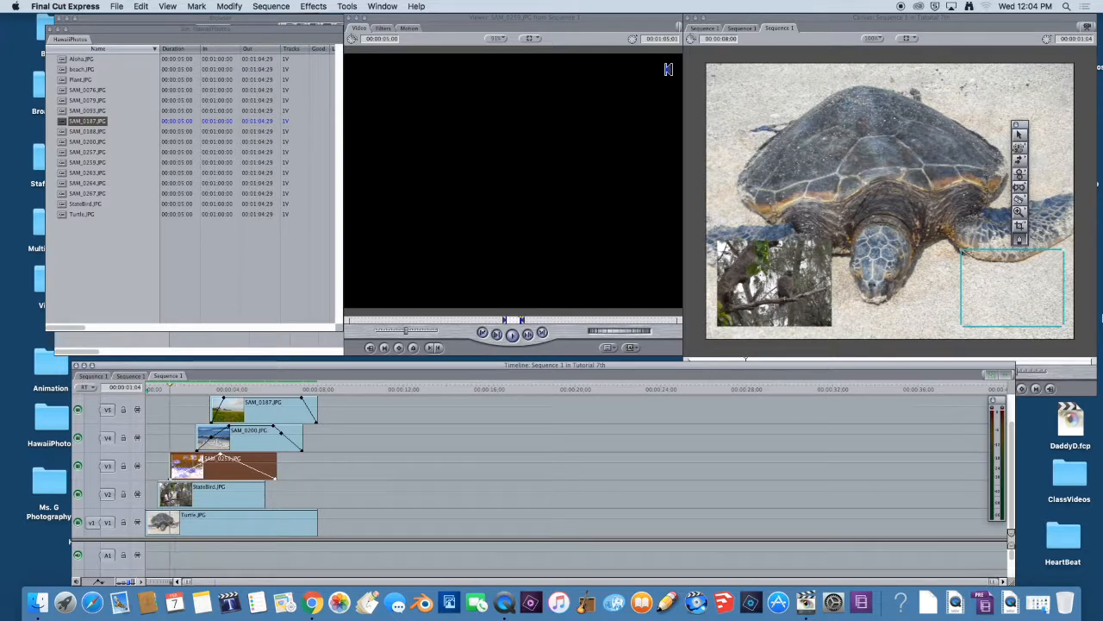
{"action": "key", "text": "space"}
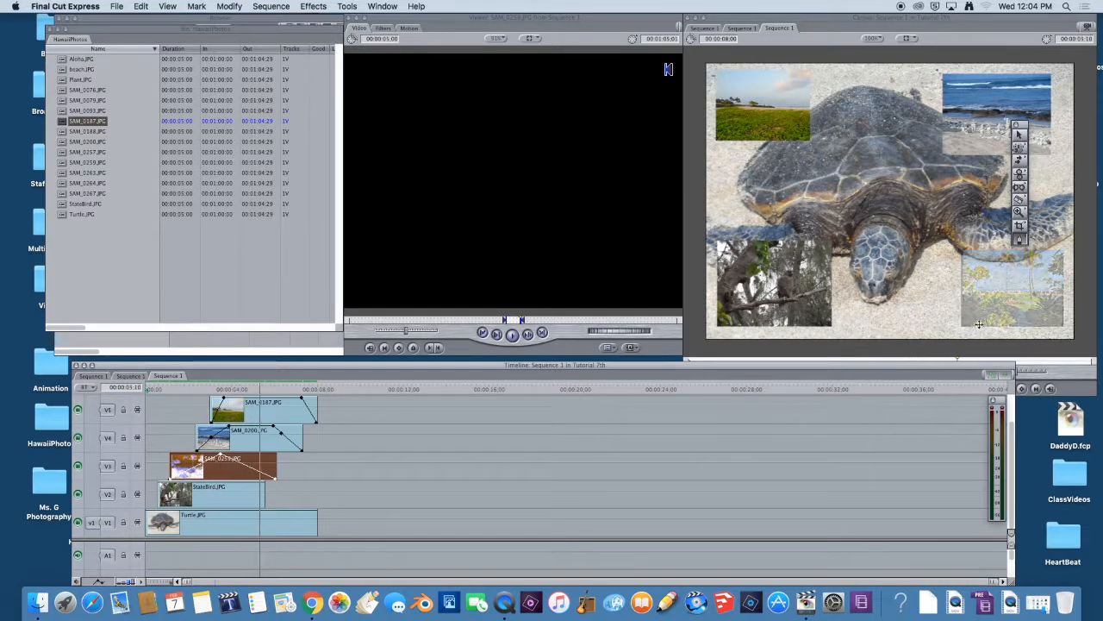
{"action": "key", "text": "space"}
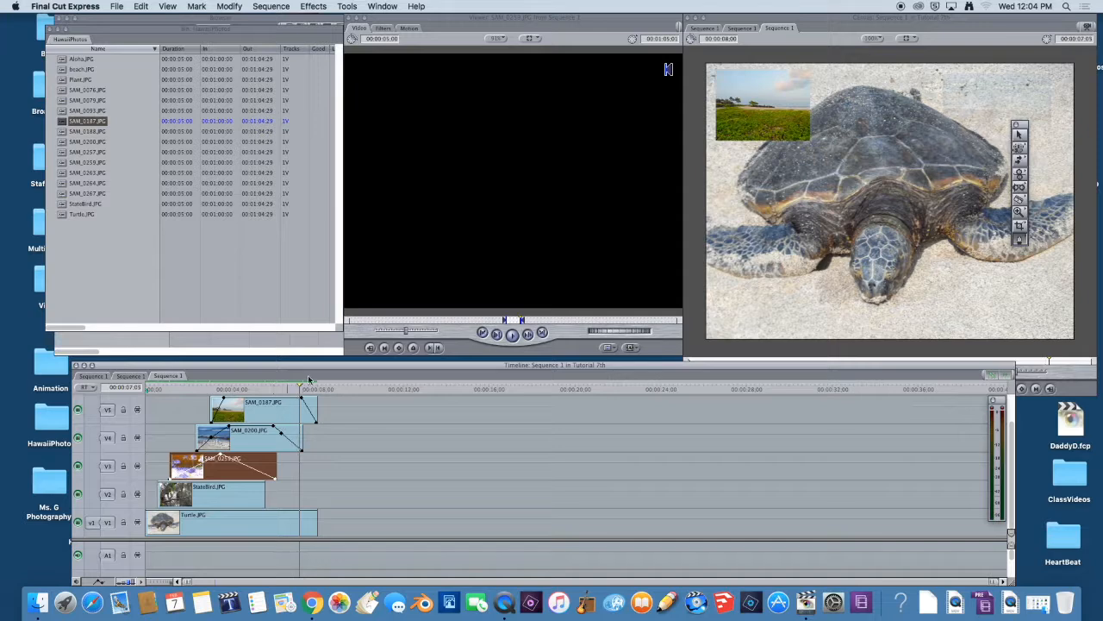
Around 00:00:03:15, add opacity keyframes to SAM_0259.JPG on V3 so it holds full opacity between its fade-in and fade-out
{"action": "left_click_drag", "start_coordinate": [290, 390], "coordinate": [221, 407]}
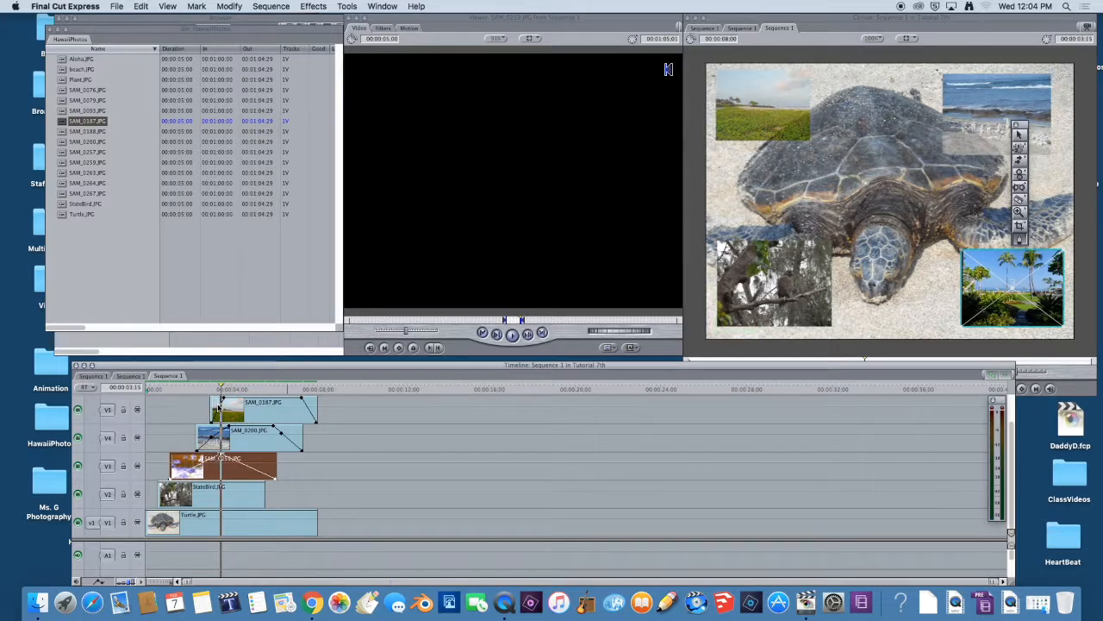
{"action": "mouse_move", "coordinate": [222, 405]}
{"action": "left_mouse_down"}
{"action": "mouse_move", "coordinate": [271, 436]}
{"action": "mouse_move", "coordinate": [224, 427]}
{"action": "left_mouse_up"}
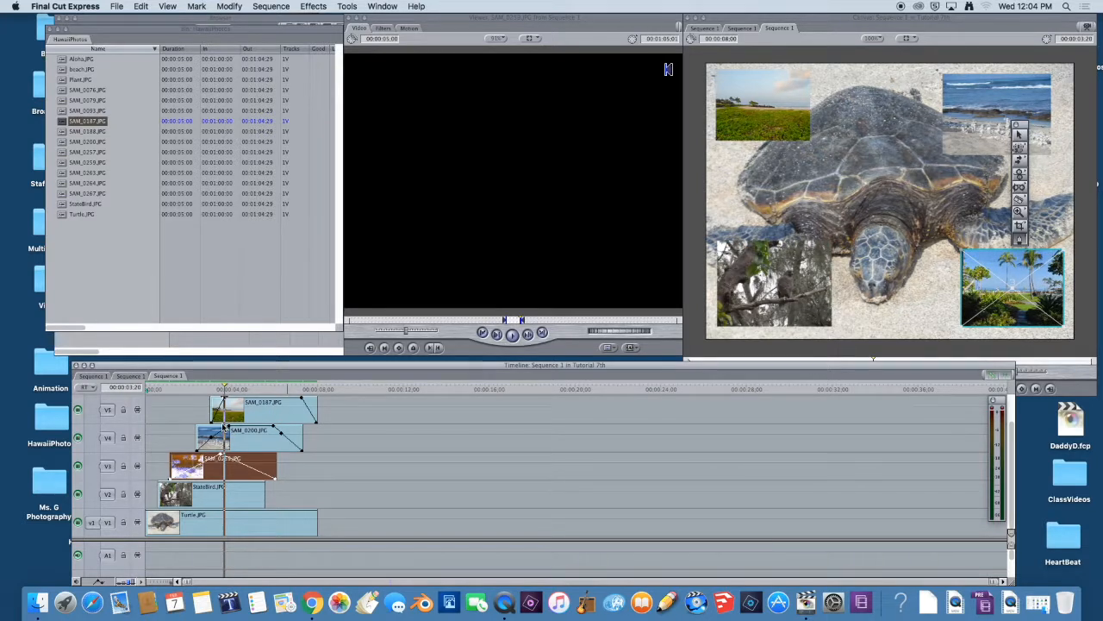
{"action": "double_click", "coordinate": [249, 467]}
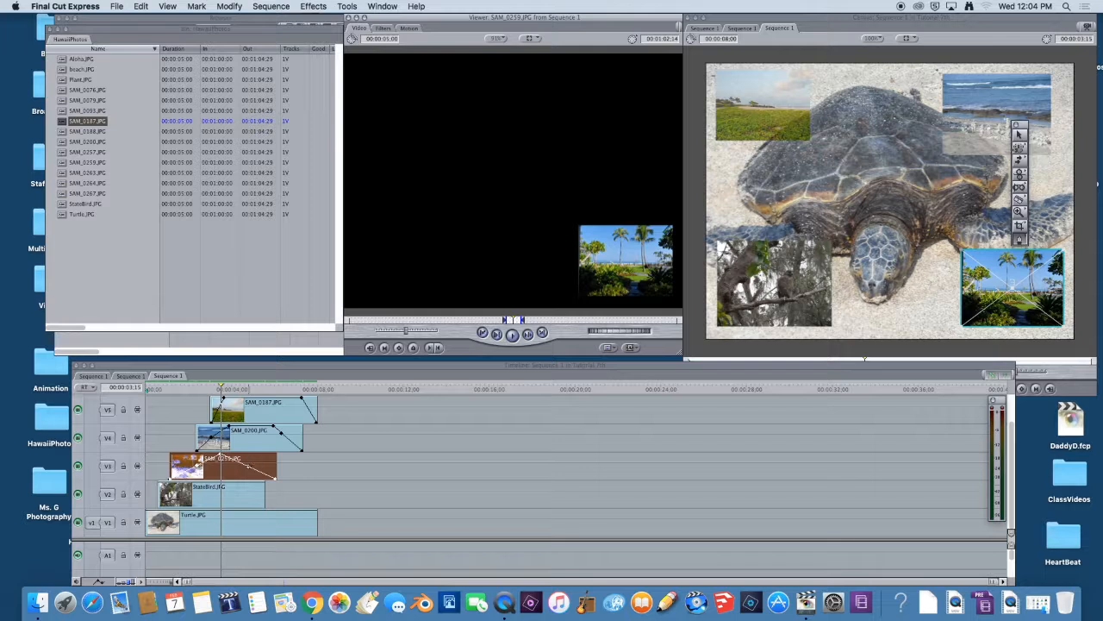
{"action": "left_click_drag", "start_coordinate": [247, 468], "coordinate": [201, 457]}
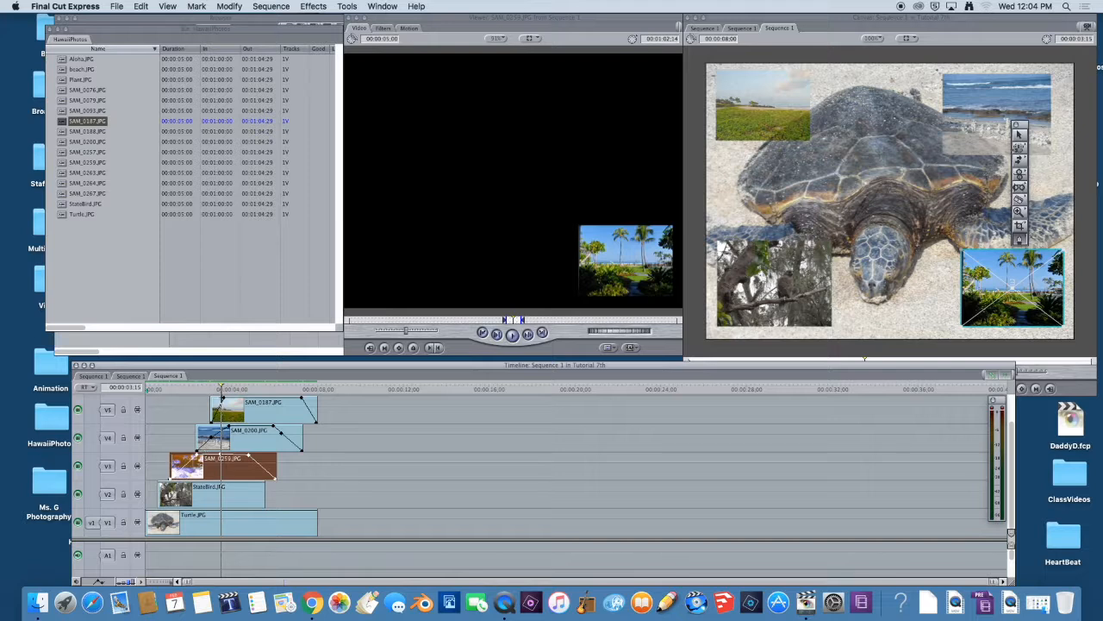
Play the sequence from just after SAM_0259.JPG begins to review its fades, and return the playhead to 00:00:00:00
{"action": "left_click_drag", "start_coordinate": [221, 389], "coordinate": [177, 404]}
{"action": "key", "text": "space"}
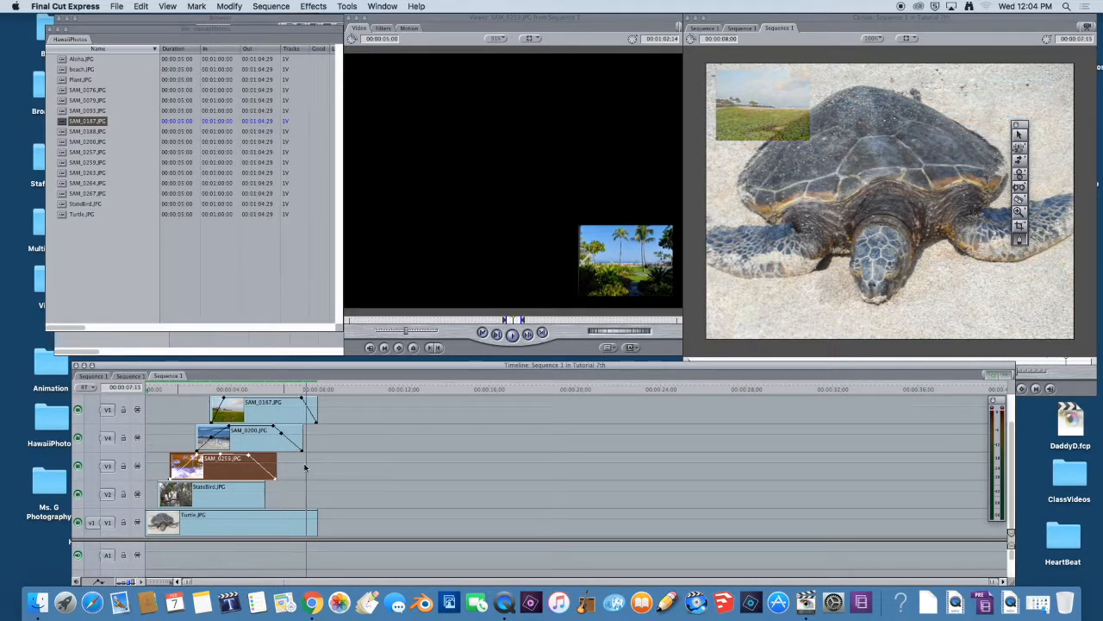
{"action": "left_click_drag", "start_coordinate": [312, 388], "coordinate": [145, 392]}
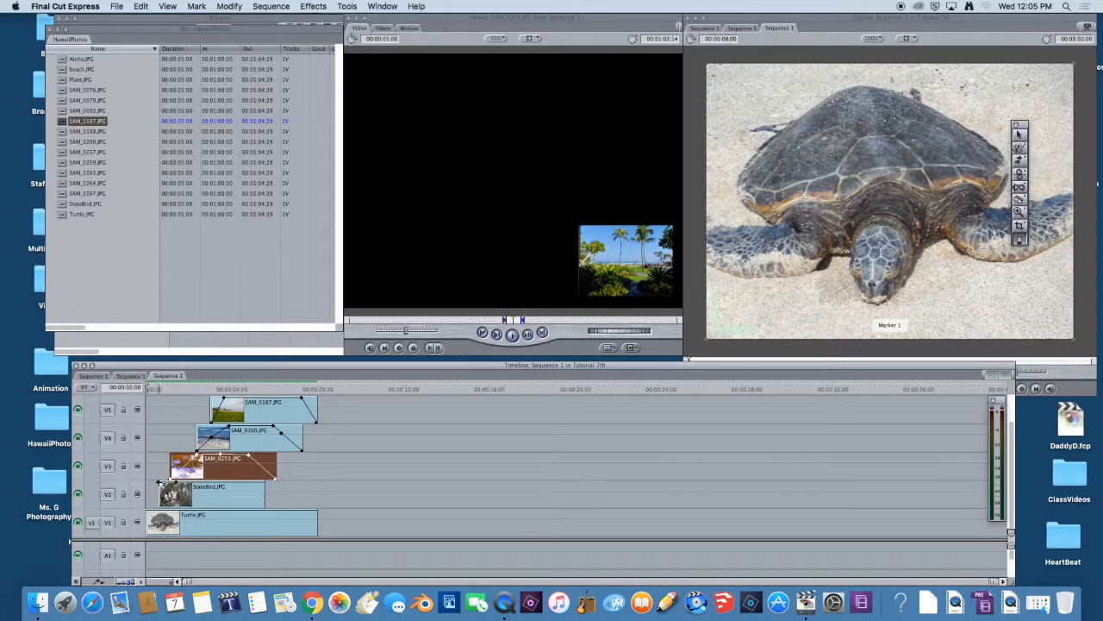
Use the Pen tool to add opacity keyframes that fade StateBird.JPG on V2 in at its start and out at its end
{"action": "double_click", "coordinate": [159, 488]}
{"action": "left_click_drag", "start_coordinate": [158, 492], "coordinate": [159, 509]}
{"action": "left_click", "coordinate": [246, 484]}
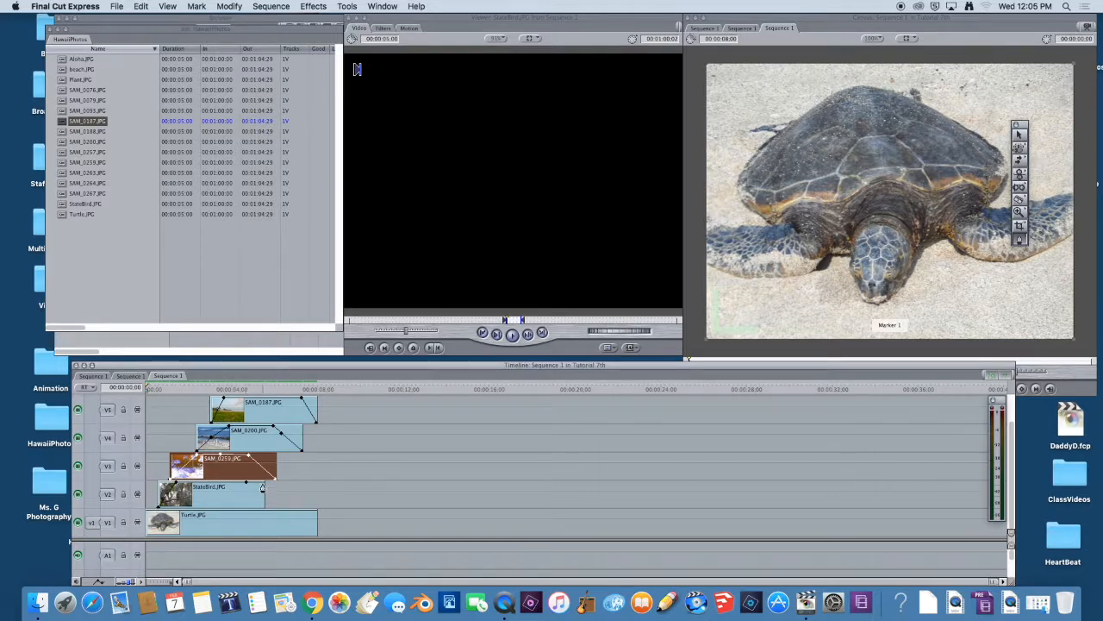
{"action": "left_click", "coordinate": [264, 484]}
{"action": "left_click_drag", "start_coordinate": [264, 483], "coordinate": [263, 510]}
Add opacity keyframes that fade Turtle.JPG on V1 in and out, and play the whole sequence from the start
{"action": "left_click", "coordinate": [316, 511]}
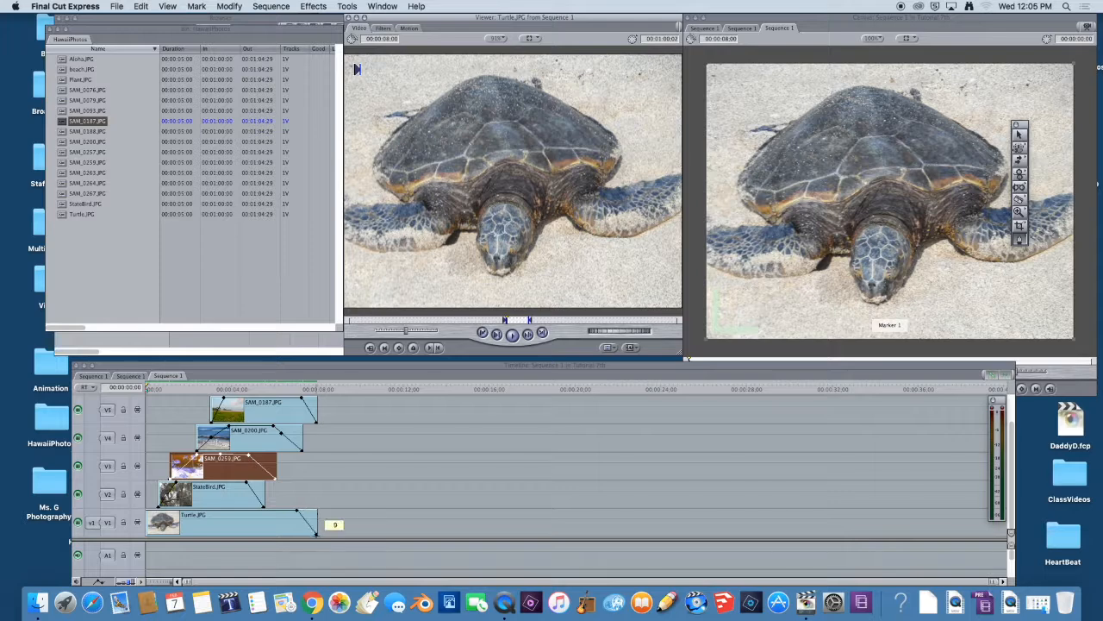
{"action": "left_click", "coordinate": [317, 534]}
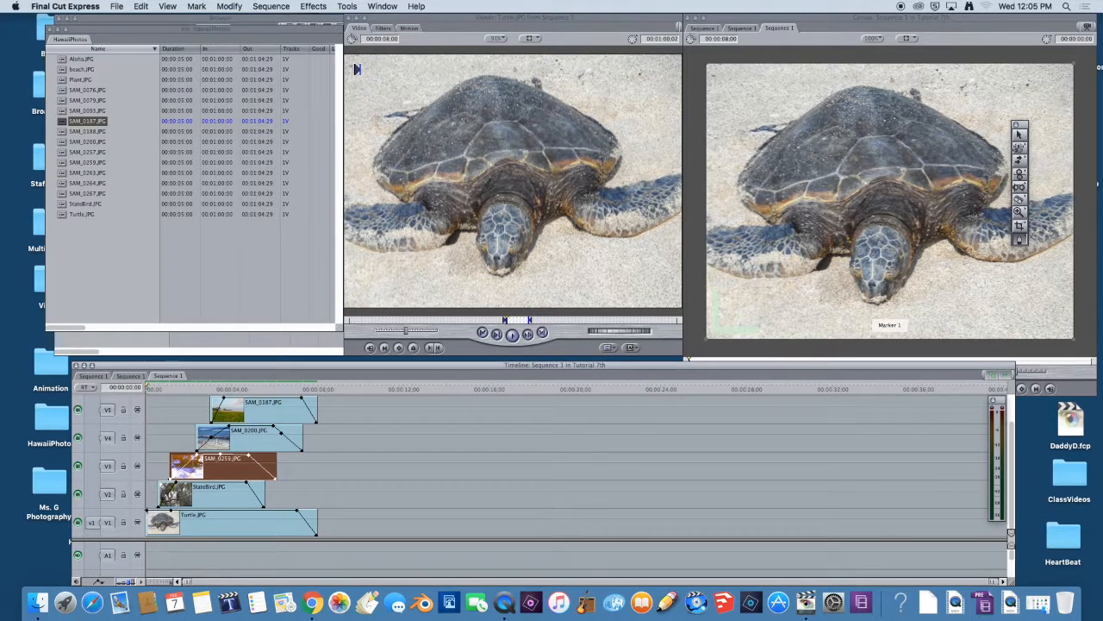
{"action": "double_click", "coordinate": [147, 511]}
{"action": "left_click_drag", "start_coordinate": [148, 511], "coordinate": [147, 535]}
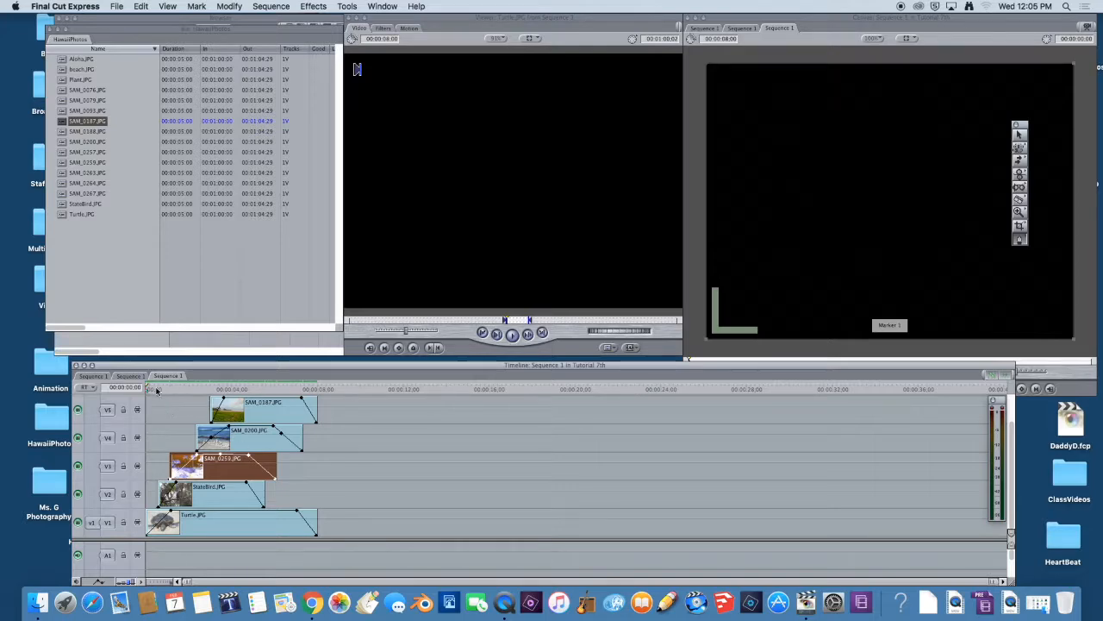
{"action": "key", "text": "space"}
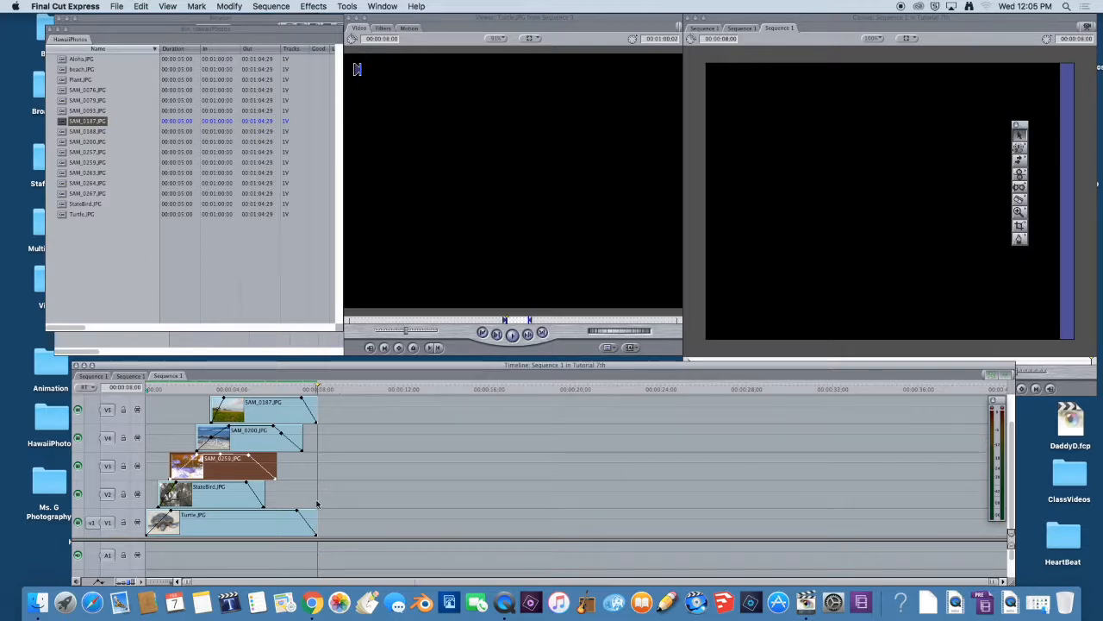
Place SAM_0257.JPG on V1 after Turtle.JPG with a small gap, and preview a Pen-tool opacity fade-out at its end from 00:00:12:27
{"action": "left_click_drag", "start_coordinate": [86, 152], "coordinate": [338, 514]}
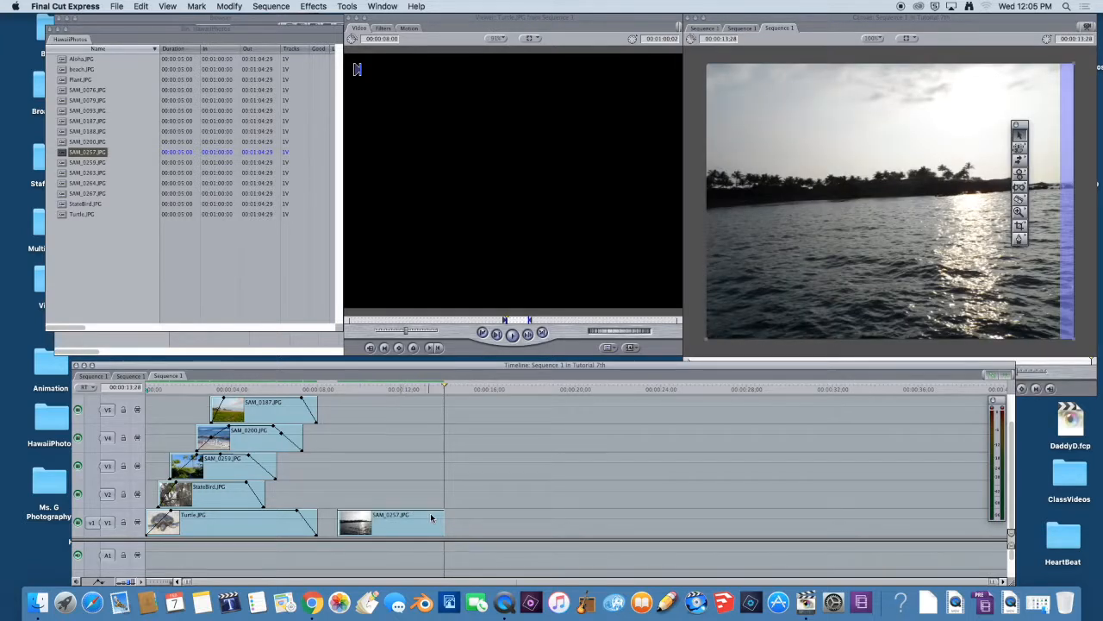
{"action": "key", "text": "p"}
{"action": "left_click_drag", "start_coordinate": [440, 512], "coordinate": [438, 531]}
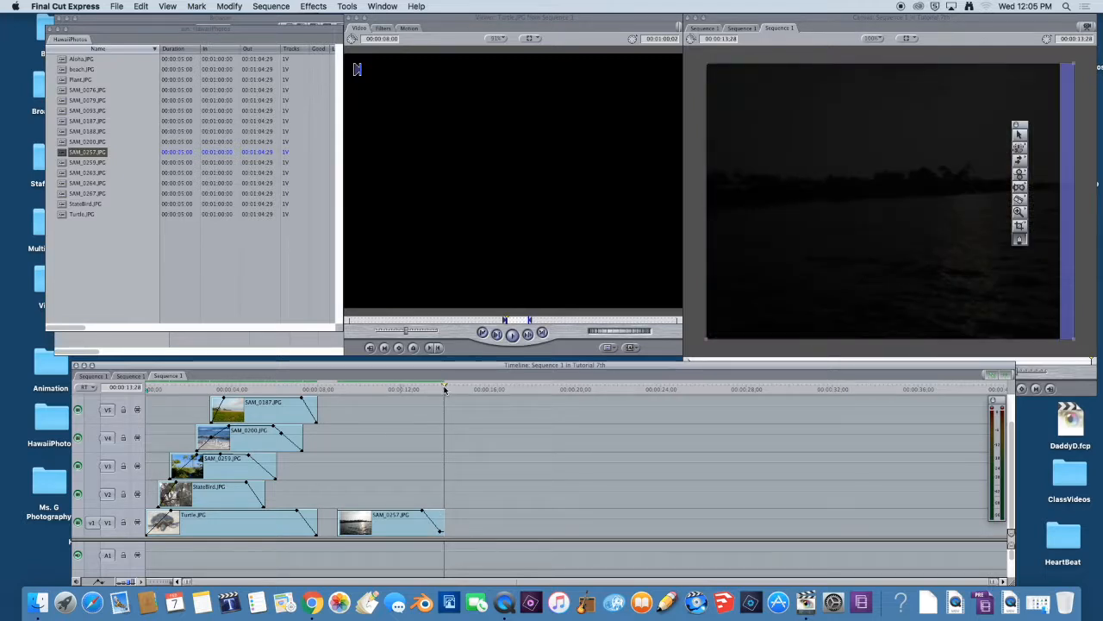
{"action": "left_click_drag", "start_coordinate": [445, 389], "coordinate": [423, 392]}
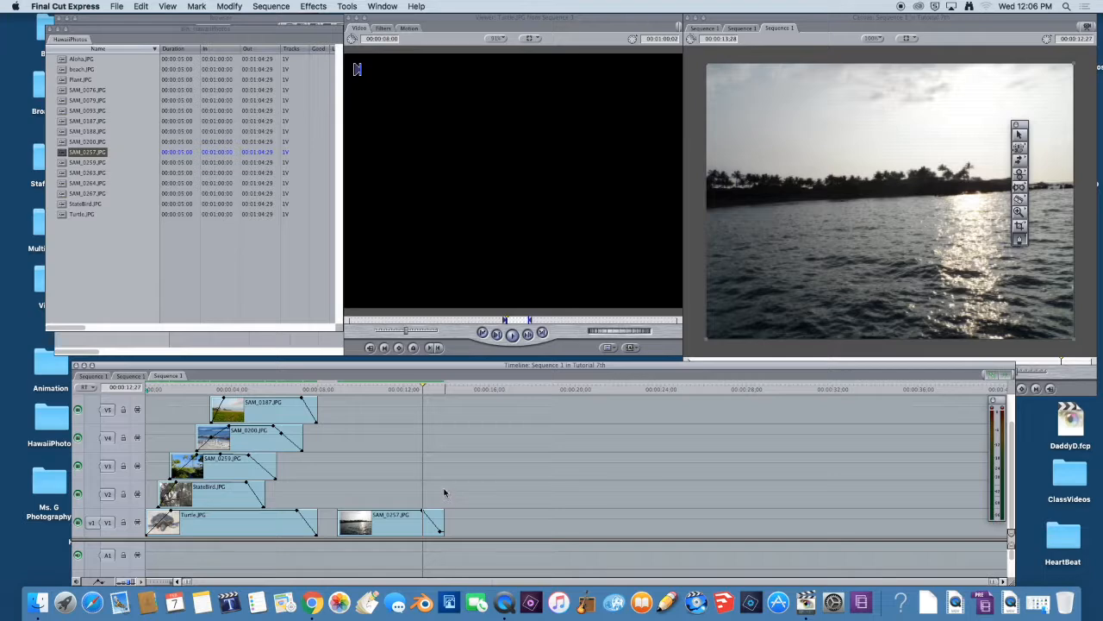
{"action": "key", "text": "space"}
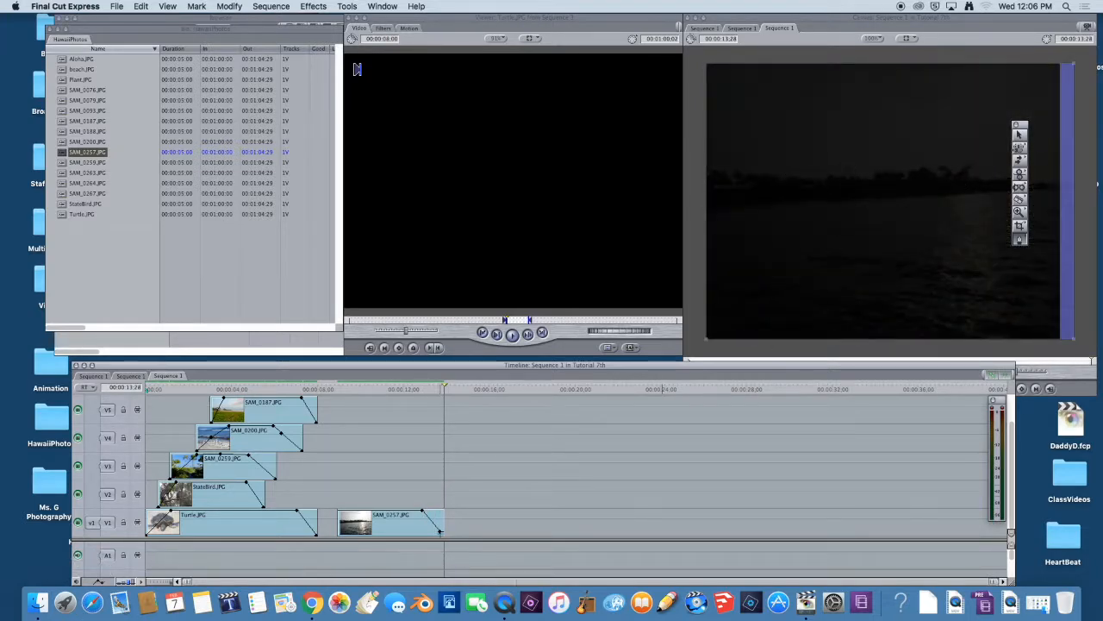
Lower the last opacity keyframe of SAM_0257.JPG on V1 to zero and replay its fade-out
{"action": "left_click_drag", "start_coordinate": [441, 534], "coordinate": [442, 542]}
{"action": "left_click", "coordinate": [425, 391]}
{"action": "key", "text": "space"}
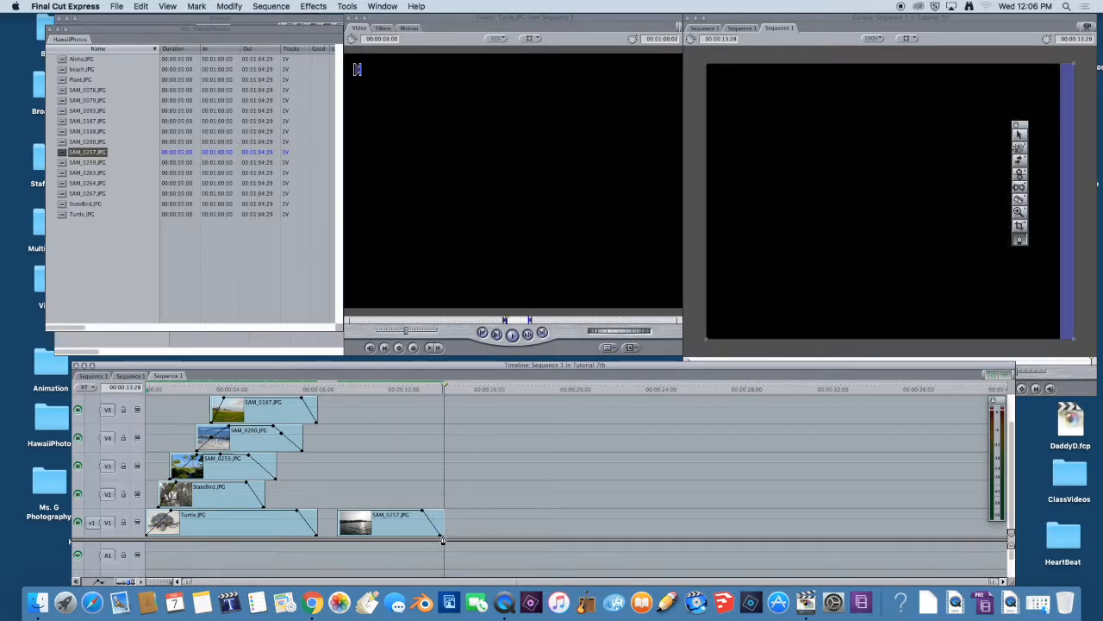
Move SAM_0257.JPG's last opacity keyframe earlier, away from the clip's end, and play the result
{"action": "mouse_move", "coordinate": [444, 540]}
{"action": "left_mouse_down"}
{"action": "mouse_move", "coordinate": [443, 516]}
{"action": "mouse_move", "coordinate": [433, 541]}
{"action": "left_mouse_up"}
{"action": "left_click_drag", "start_coordinate": [444, 393], "coordinate": [430, 412]}
{"action": "key", "text": "space"}
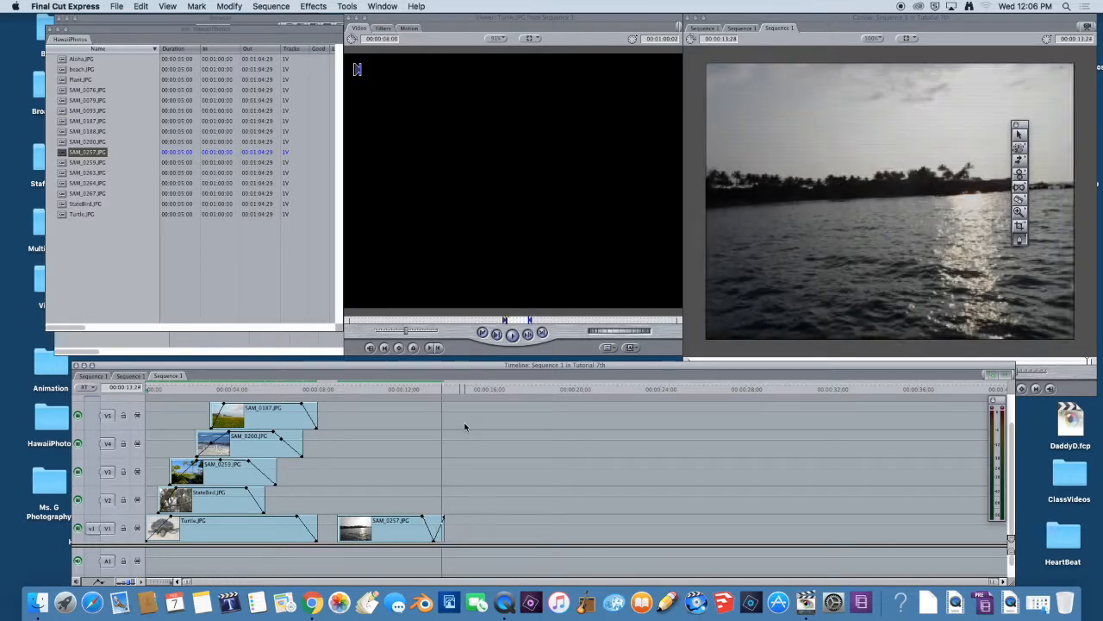
Add an opacity keyframe near SAM_0257.JPG's end, lower it to zero, and play the fade from 00:00:13:01
{"action": "double_click", "coordinate": [439, 533]}
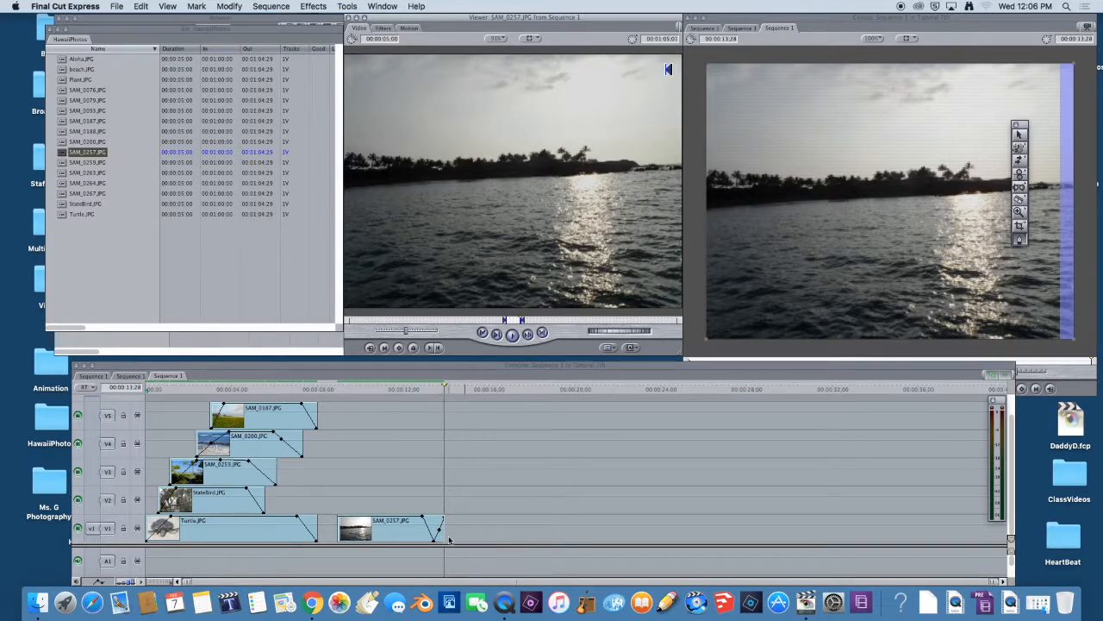
{"action": "left_click_drag", "start_coordinate": [439, 532], "coordinate": [439, 545]}
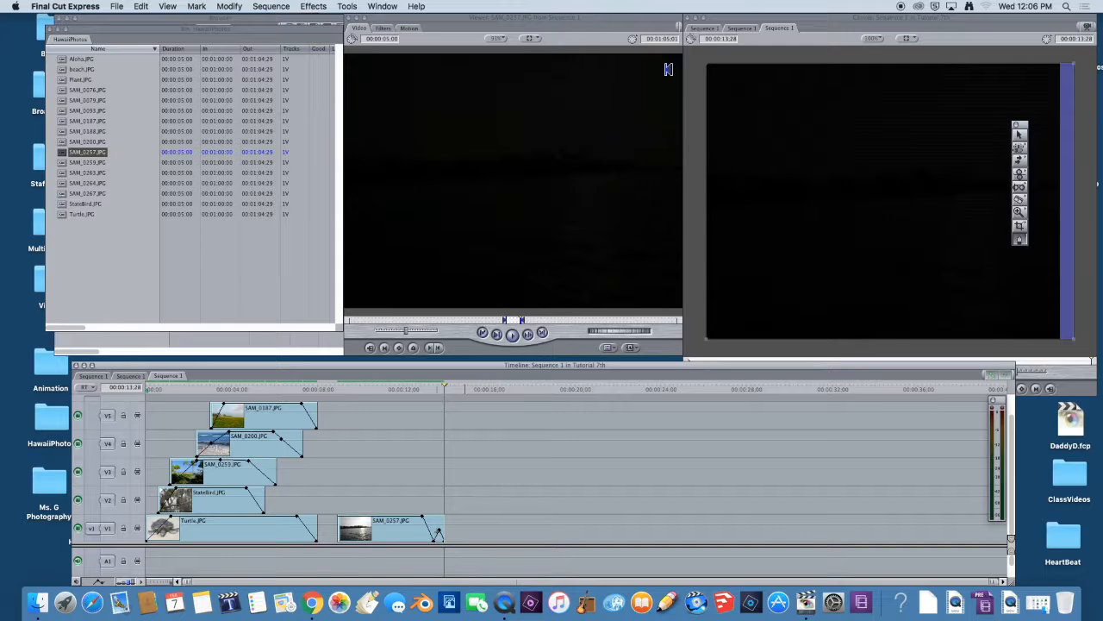
{"action": "left_click", "coordinate": [427, 391]}
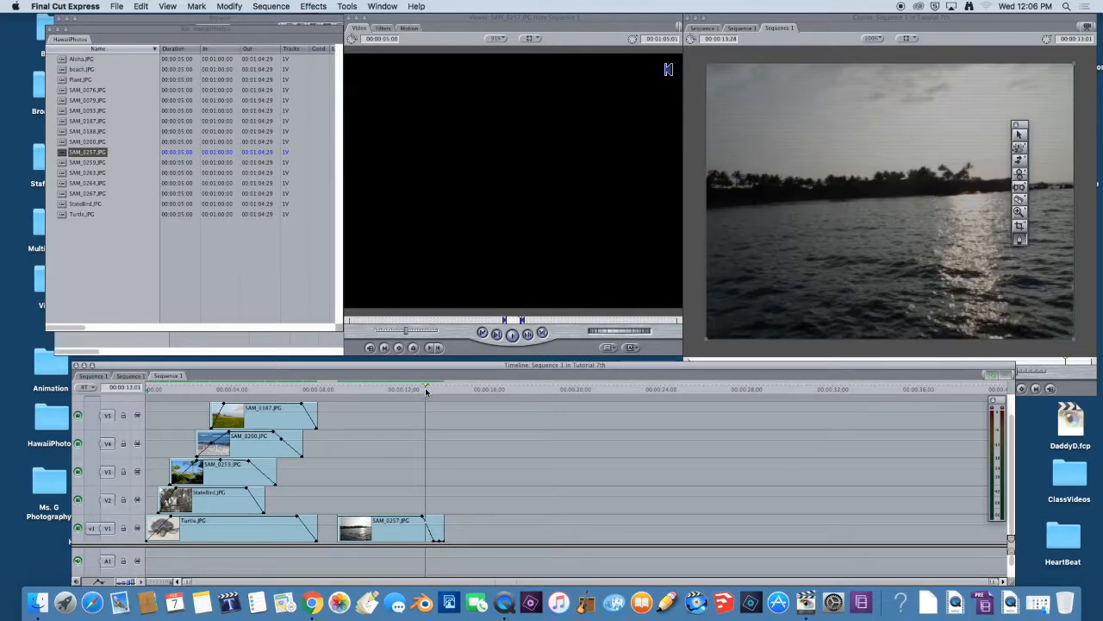
{"action": "key", "text": "space"}
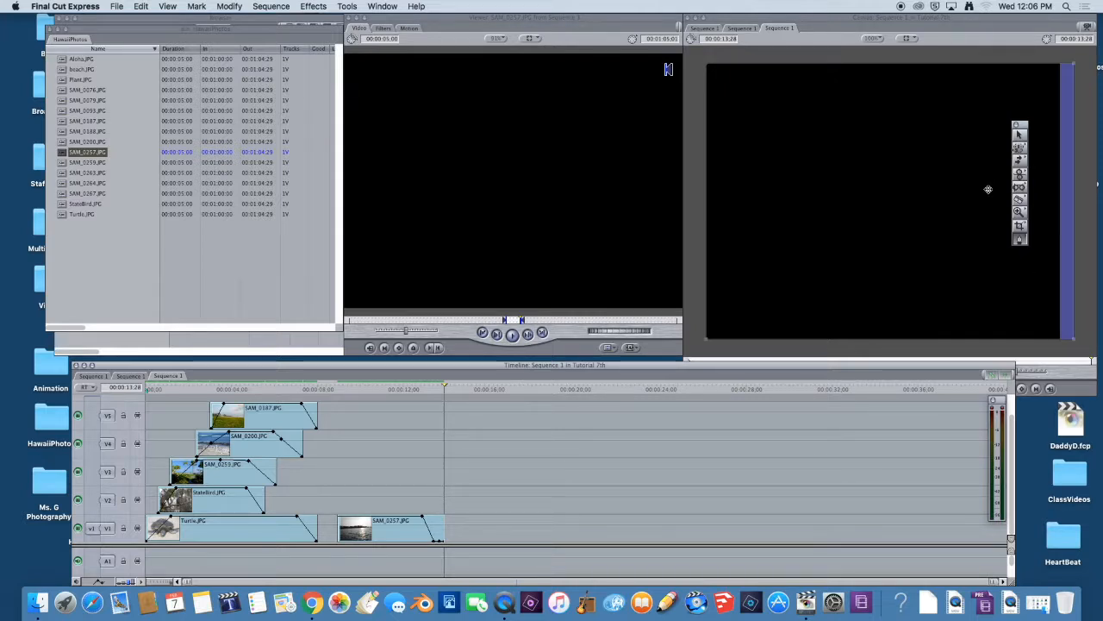
Cut SAM_0257.JPG on V1 at two points with the Razor Blade, delete the roughly one-second middle piece, and select the gap
{"action": "left_click", "coordinate": [1019, 202]}
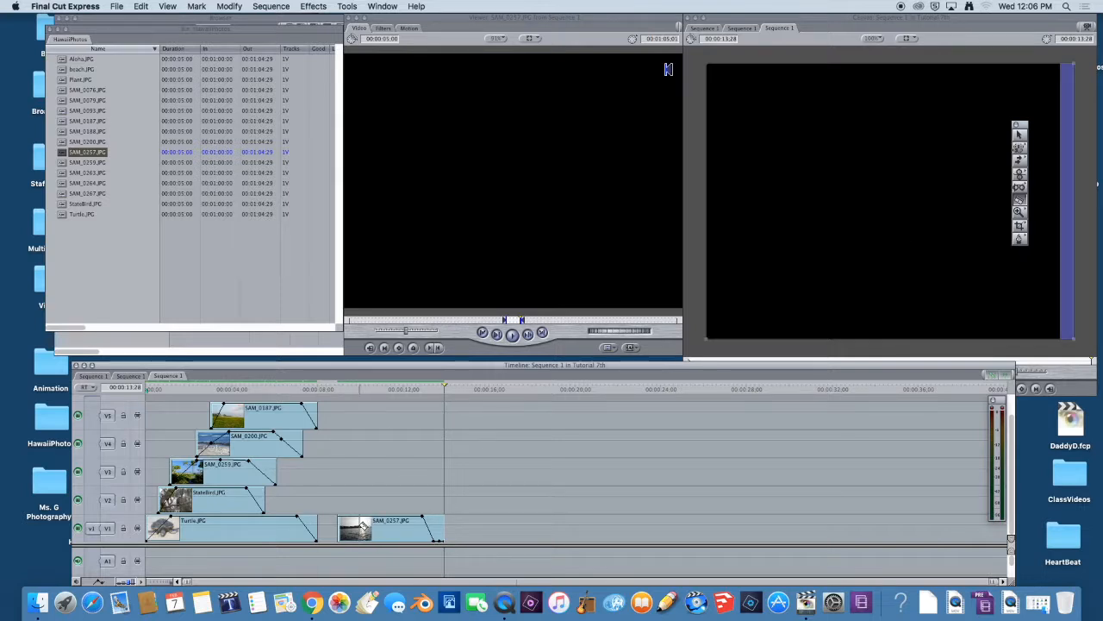
{"action": "left_click_drag", "start_coordinate": [361, 526], "coordinate": [380, 528]}
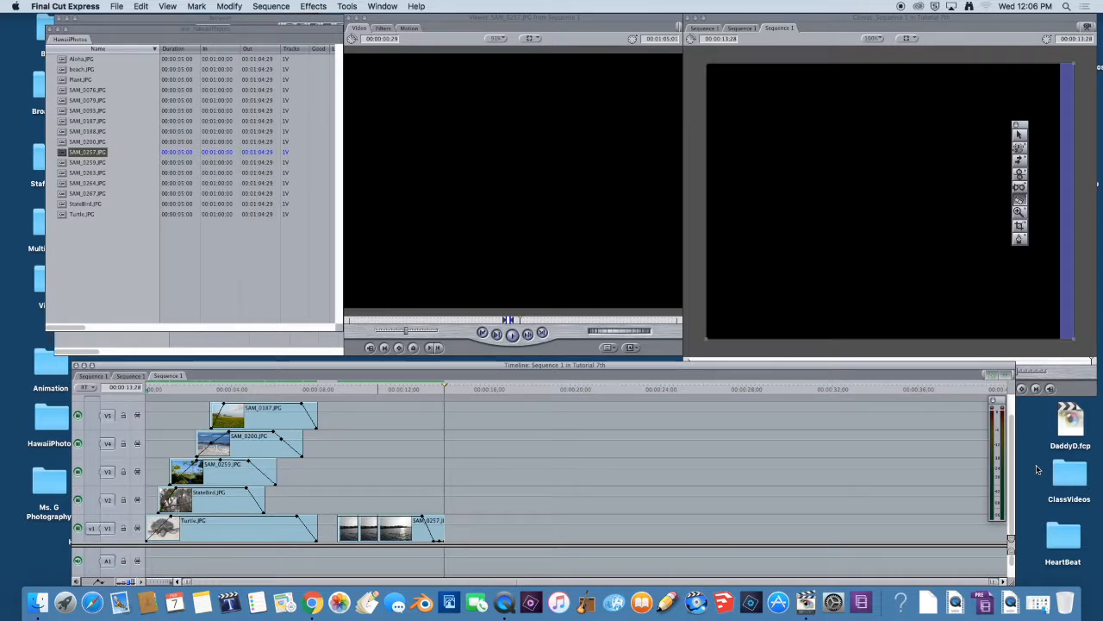
{"action": "left_click", "coordinate": [1020, 136]}
{"action": "key", "text": "Delete"}
{"action": "left_click", "coordinate": [369, 533]}
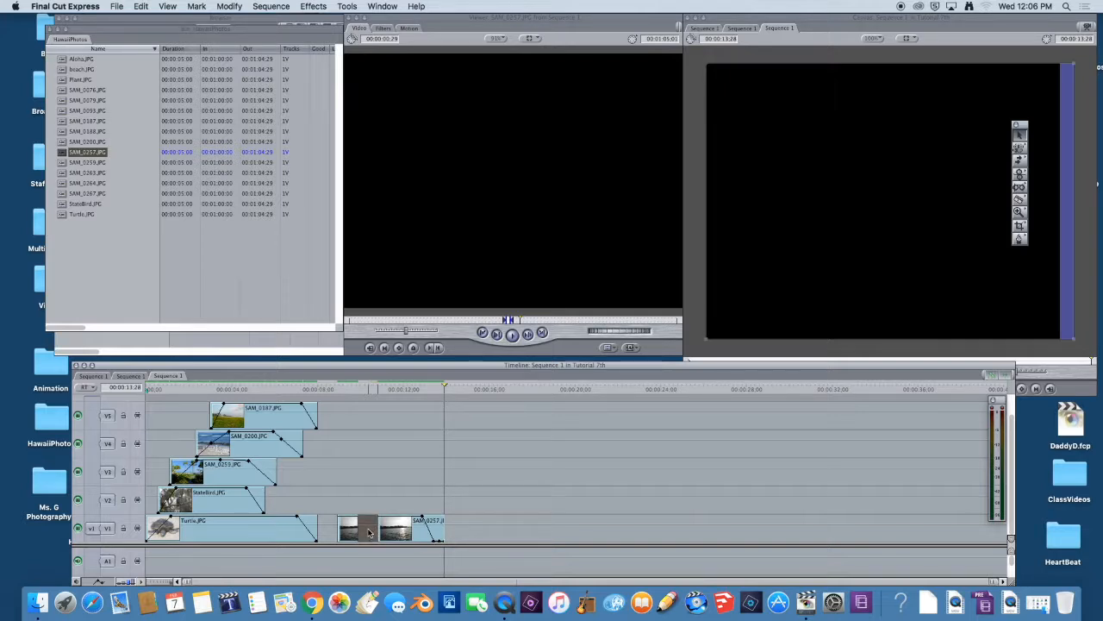
Paste the copied photos onto V1 after SAM_0257.JPG, and enlarge the timeline's audio track area with the sequence's start in view
{"action": "right_click", "coordinate": [369, 532]}
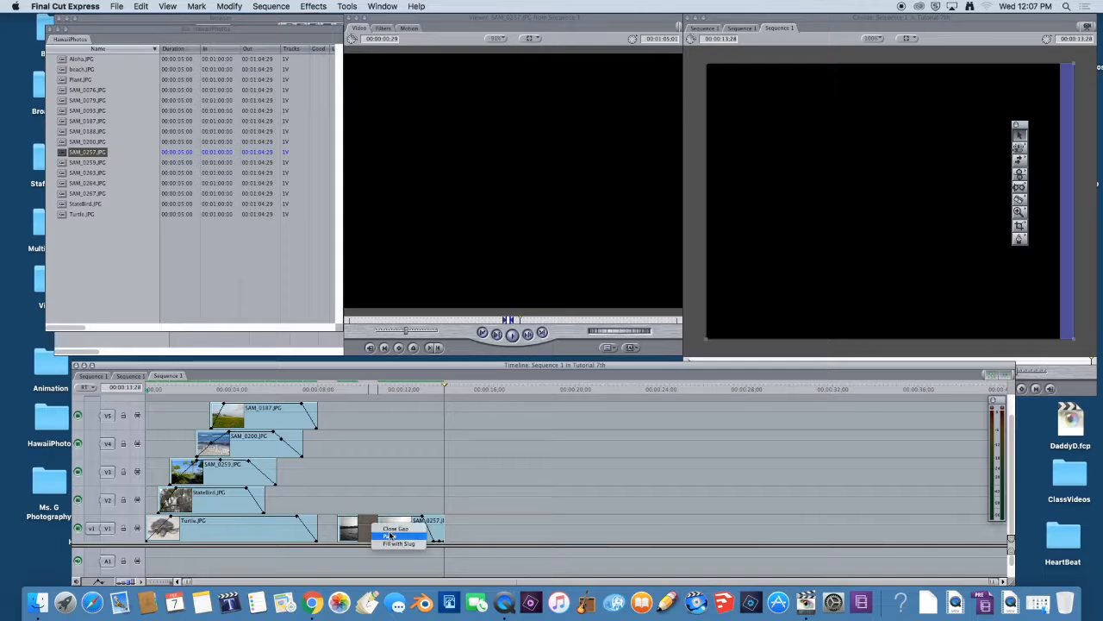
{"action": "left_click", "coordinate": [386, 530]}
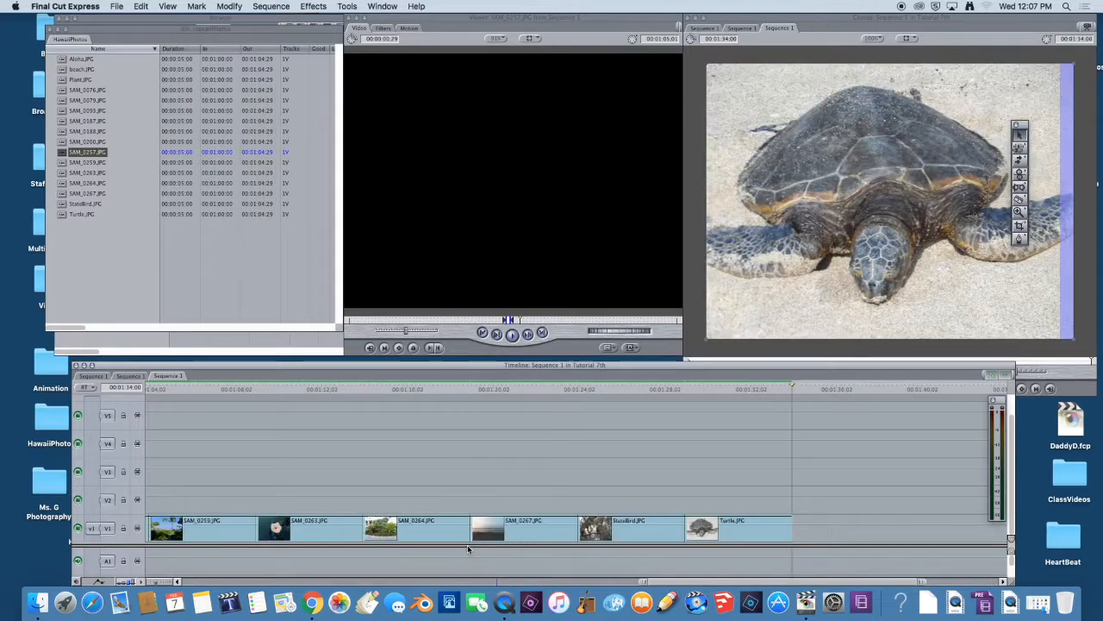
{"action": "left_click_drag", "start_coordinate": [455, 473], "coordinate": [456, 473]}
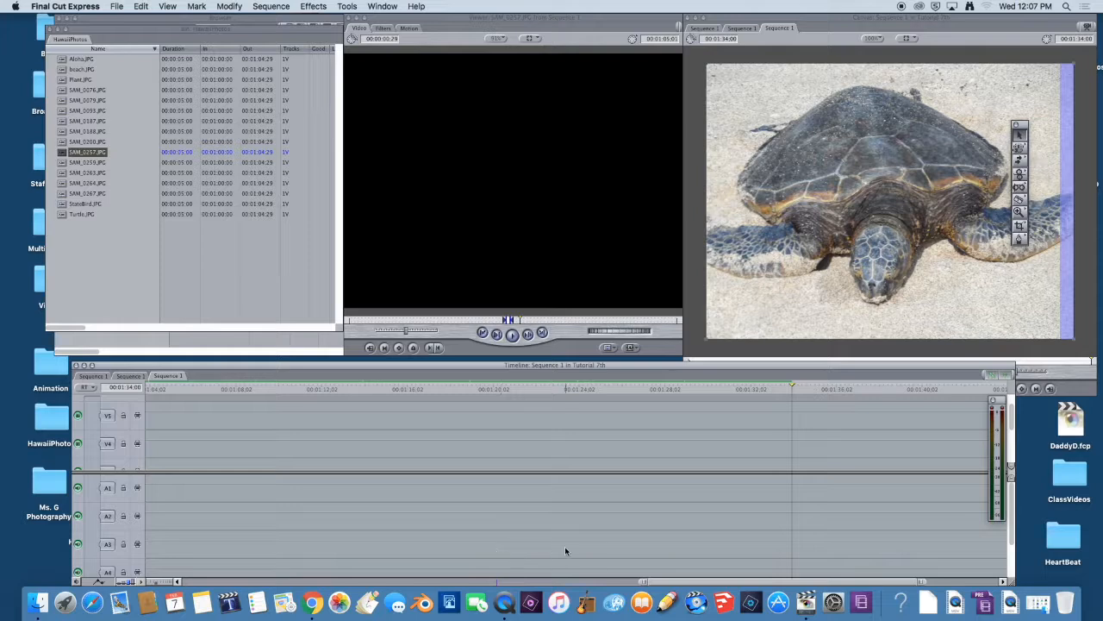
{"action": "left_click_drag", "start_coordinate": [651, 577], "coordinate": [194, 585]}
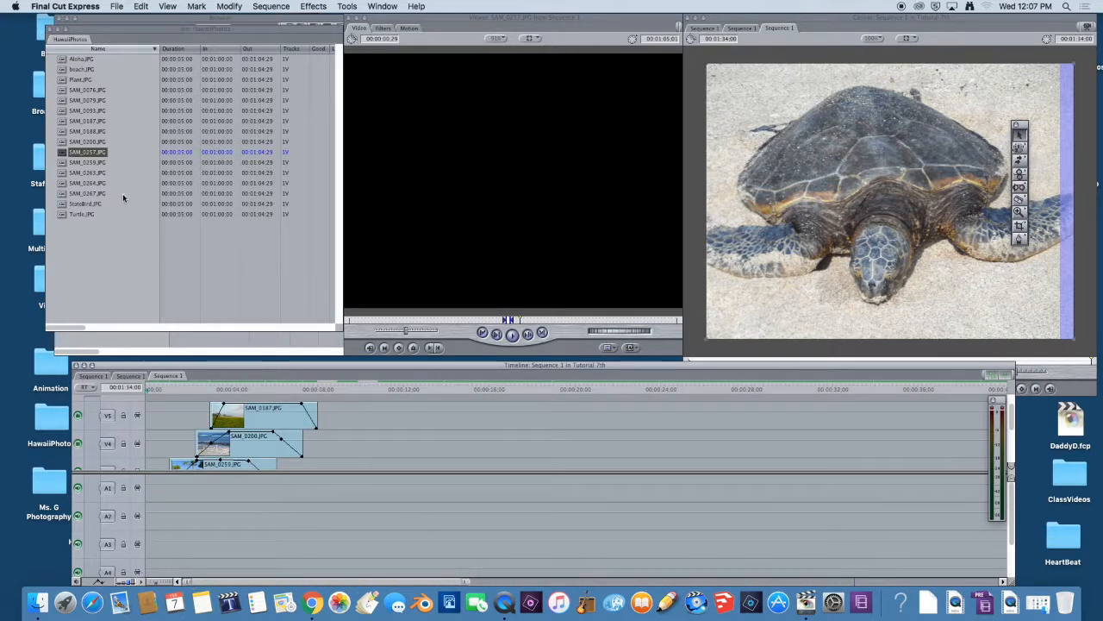
Close the HawaiiPhotos bin window and copy Clip6 (Converted) from the Tutorial7thUpdated project
{"action": "left_click", "coordinate": [125, 272]}
{"action": "left_click", "coordinate": [50, 30]}
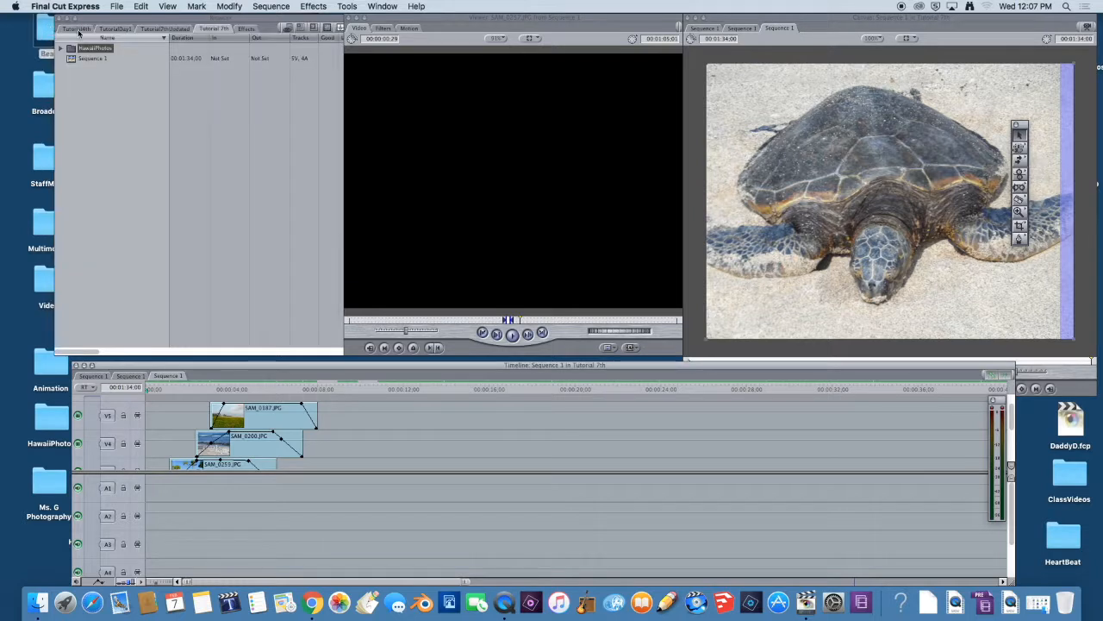
{"action": "left_click", "coordinate": [77, 47]}
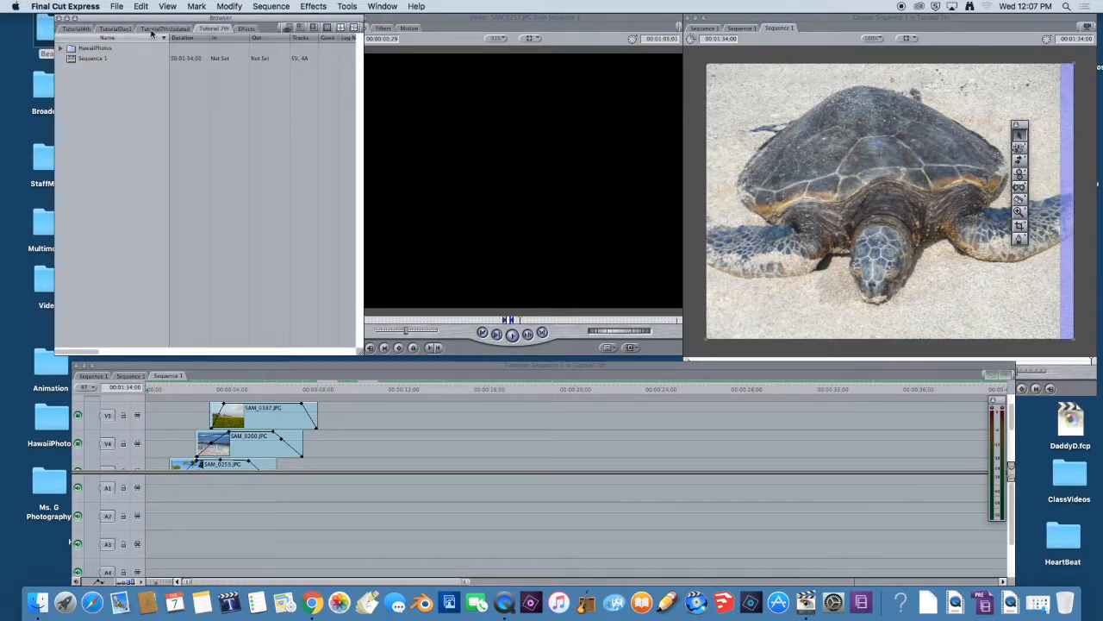
{"action": "left_click", "coordinate": [151, 30]}
{"action": "left_click", "coordinate": [96, 69]}
{"action": "right_click", "coordinate": [96, 69]}
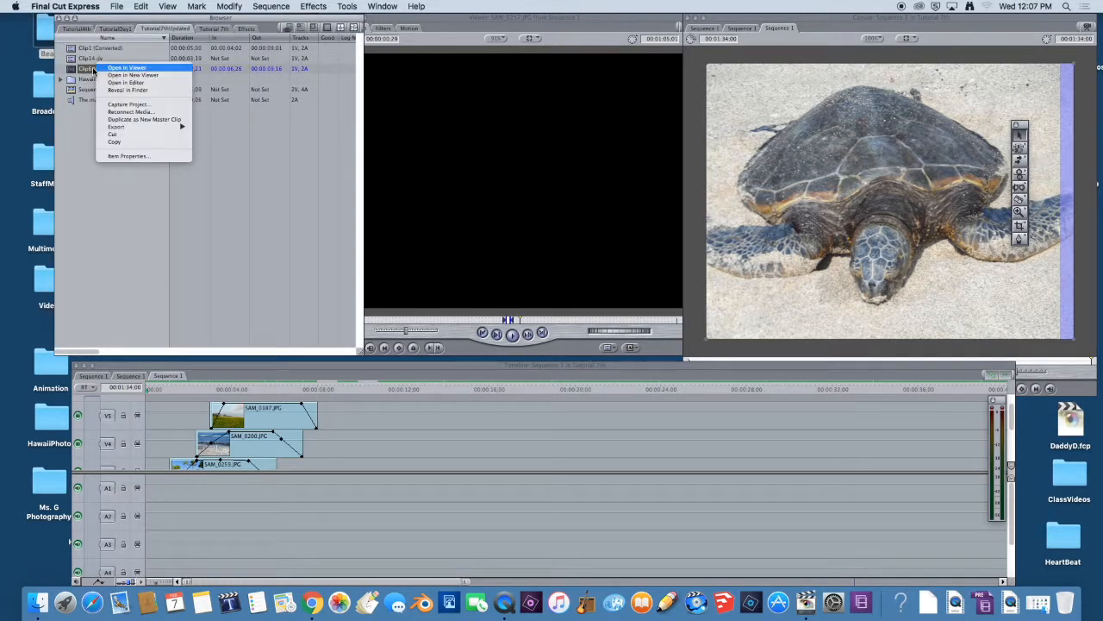
{"action": "left_click", "coordinate": [117, 135]}
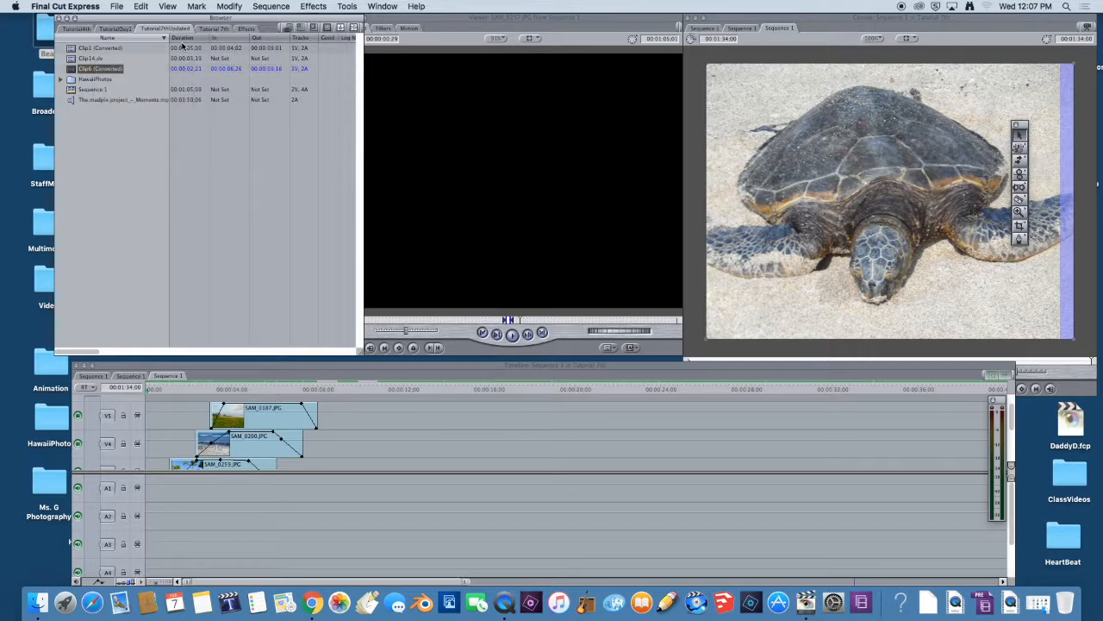
Paste the copied Clip6 (Converted) into the Tutorial 7th project
{"action": "left_click", "coordinate": [210, 30]}
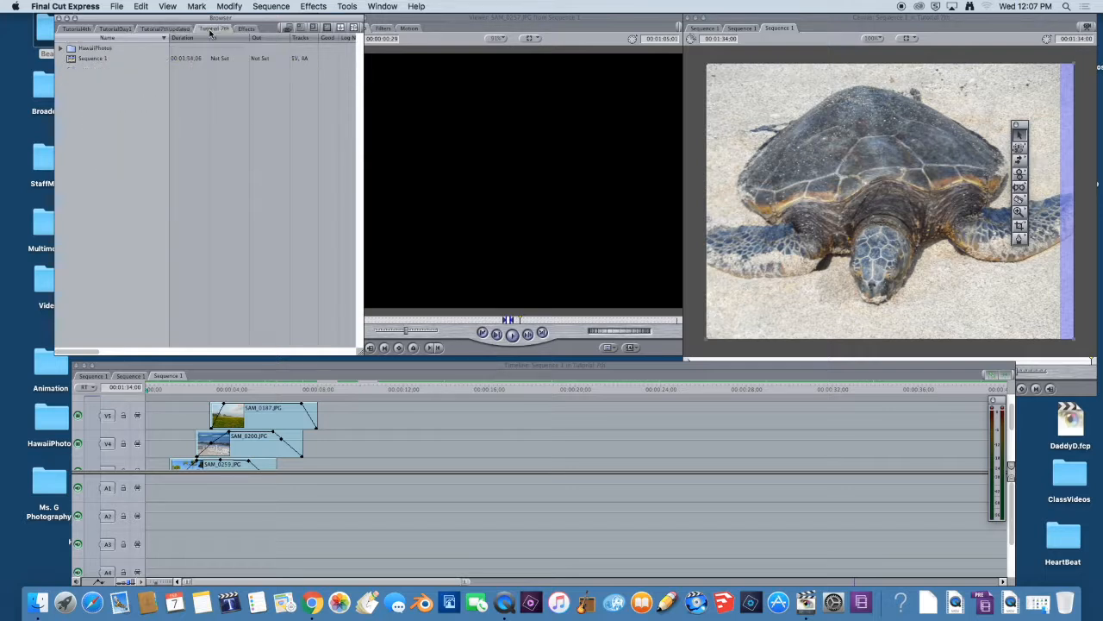
{"action": "double_click", "coordinate": [74, 58]}
{"action": "right_click", "coordinate": [137, 119]}
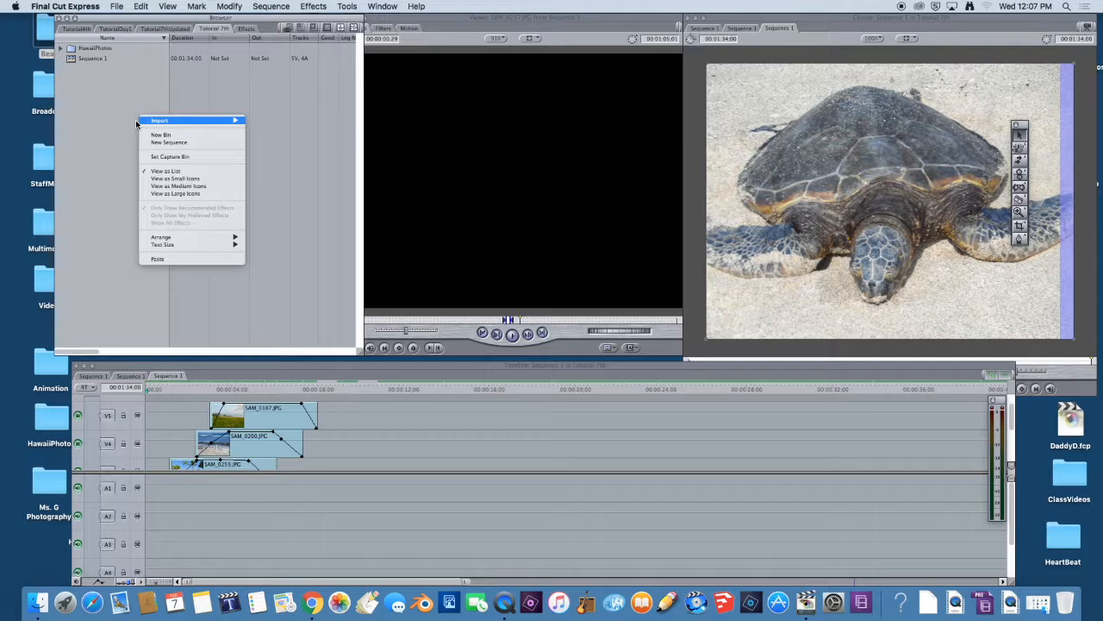
{"action": "left_click", "coordinate": [167, 259]}
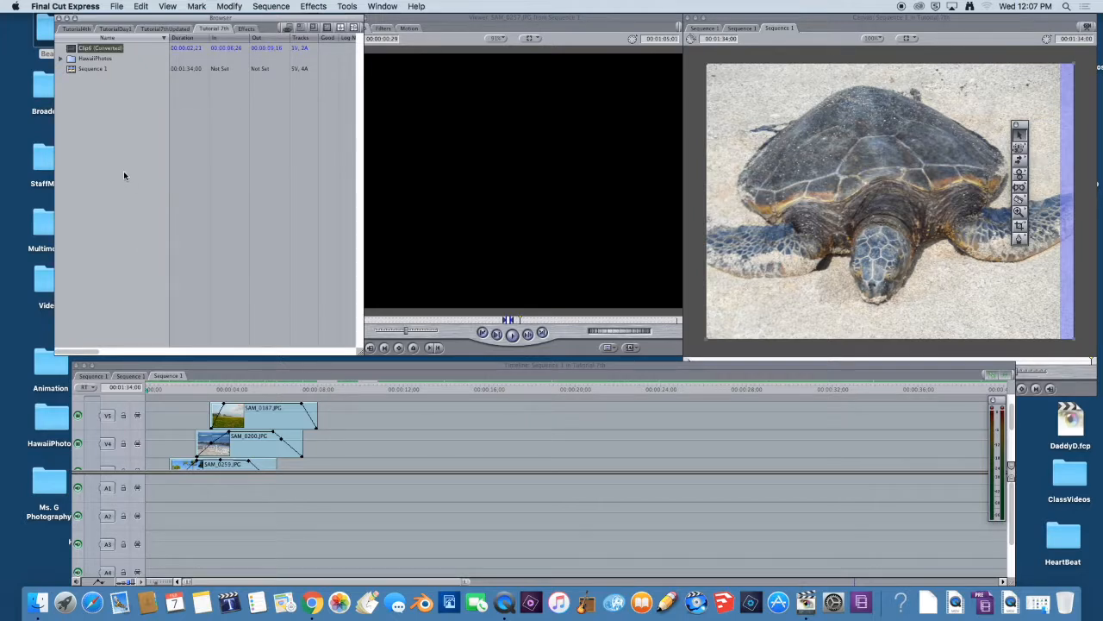
Place Clip6 (Converted) on V3 at about 00:00:10:06, and show its audio tracks A5 and A6 with the playhead at 00:00:11:16
{"action": "left_click_drag", "start_coordinate": [72, 47], "coordinate": [368, 462]}
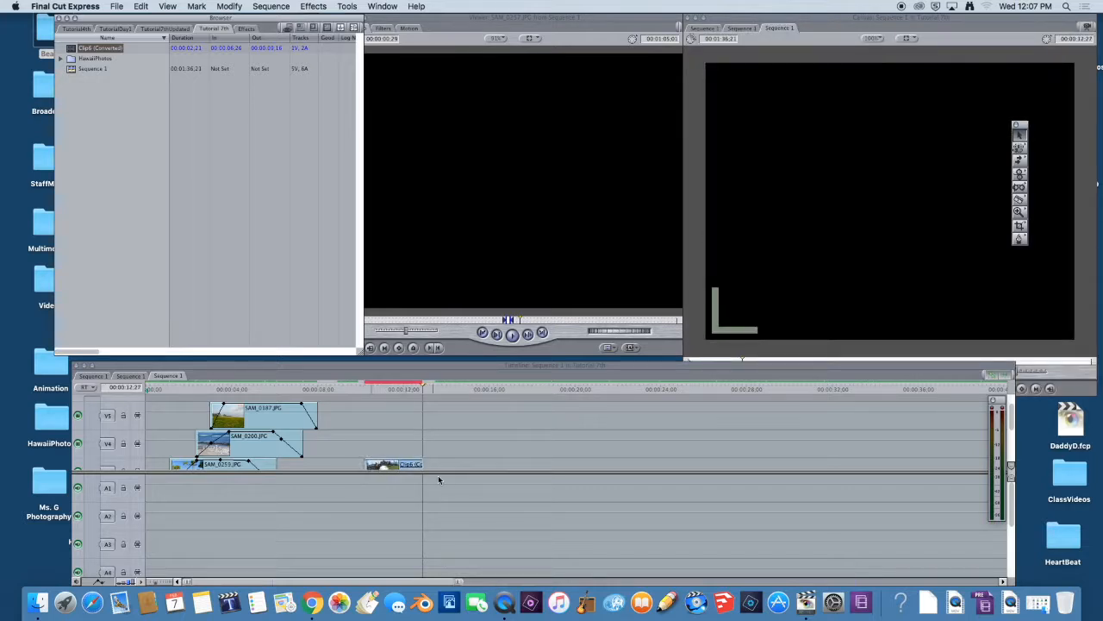
{"action": "left_click_drag", "start_coordinate": [445, 472], "coordinate": [441, 491]}
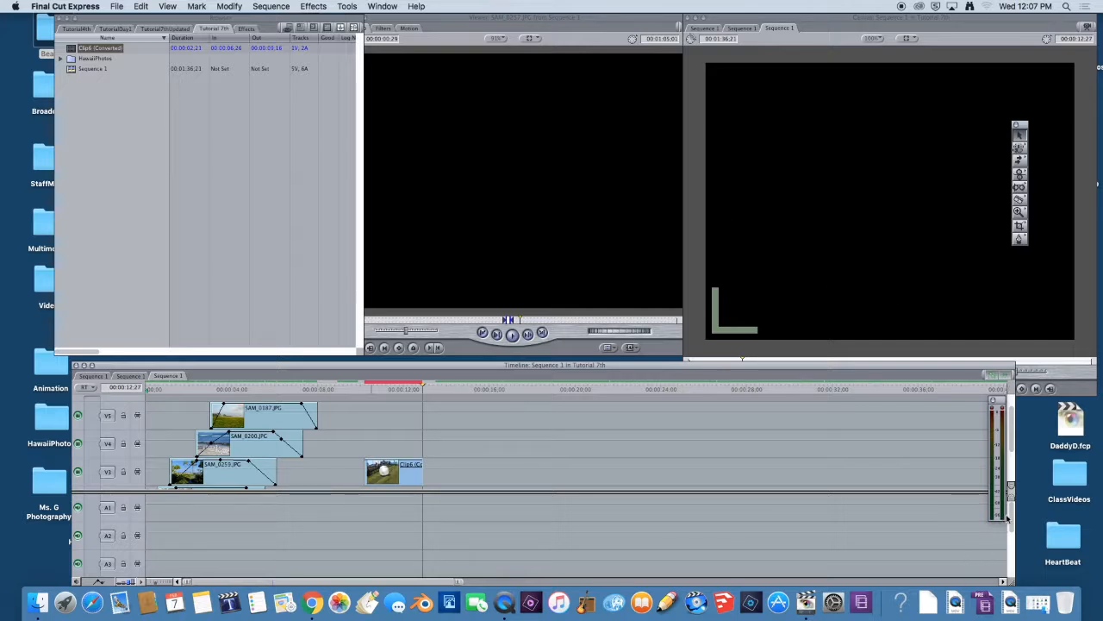
{"action": "left_click_drag", "start_coordinate": [1010, 520], "coordinate": [1012, 565]}
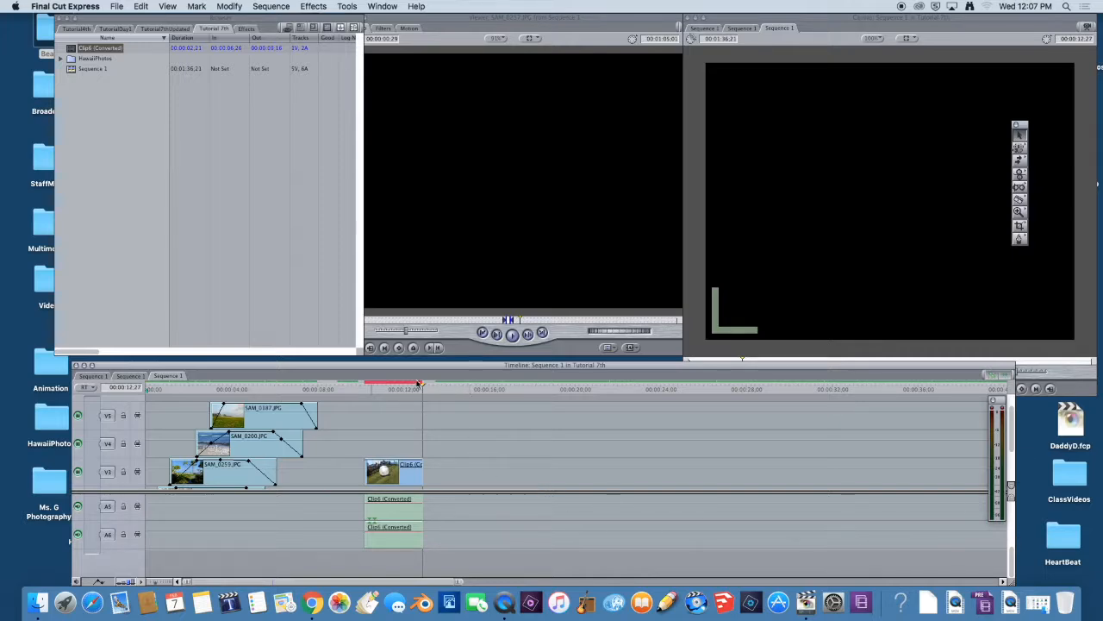
{"action": "left_click", "coordinate": [394, 387]}
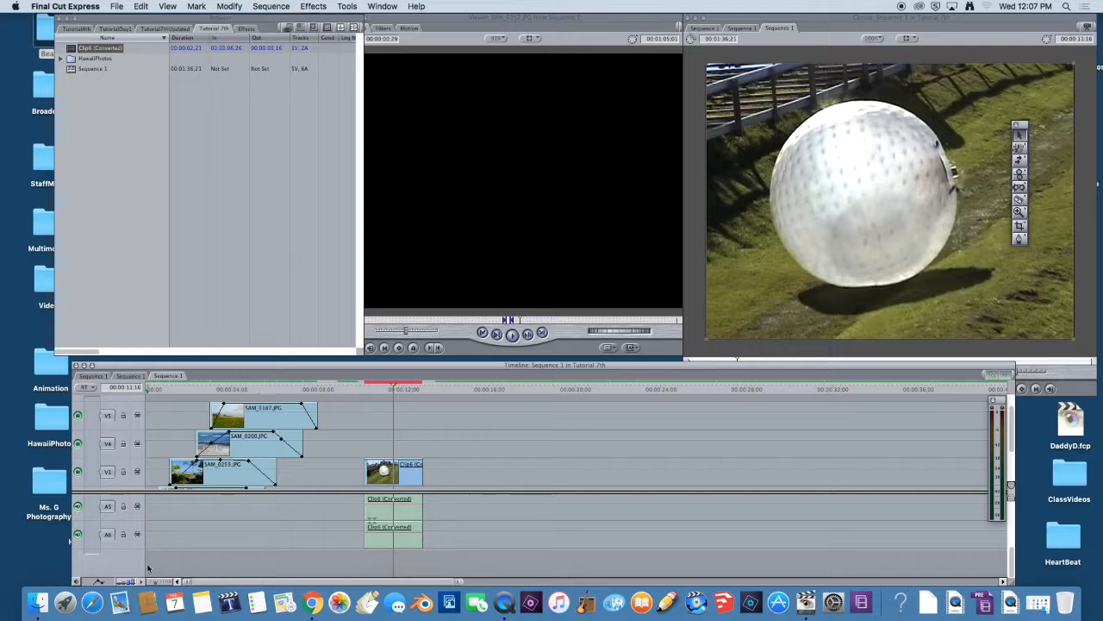
Add a Pen tool keyframe near the start of Clip6 (Converted)'s audio and lower the starting level to fade it in
{"action": "left_click", "coordinate": [1020, 242]}
{"action": "left_click", "coordinate": [380, 532]}
{"action": "left_click_drag", "start_coordinate": [365, 532], "coordinate": [366, 548]}
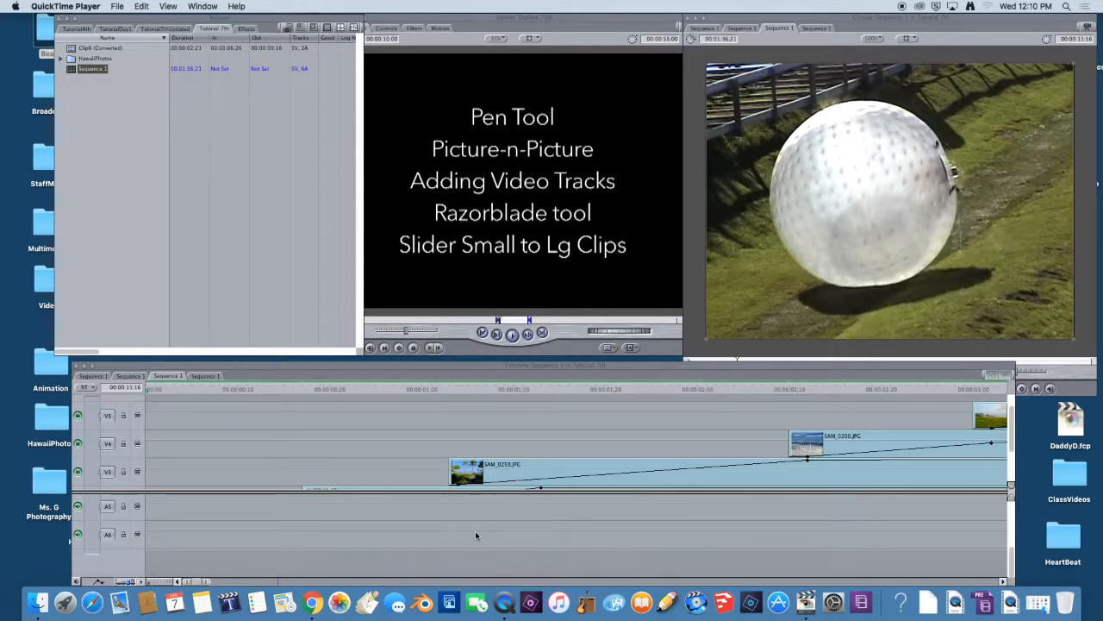
Add an opacity keyframe to Clip6 (Converted) on V3 with the Pen tool and open the clip in the Viewer
{"action": "left_click_drag", "start_coordinate": [205, 582], "coordinate": [959, 558]}
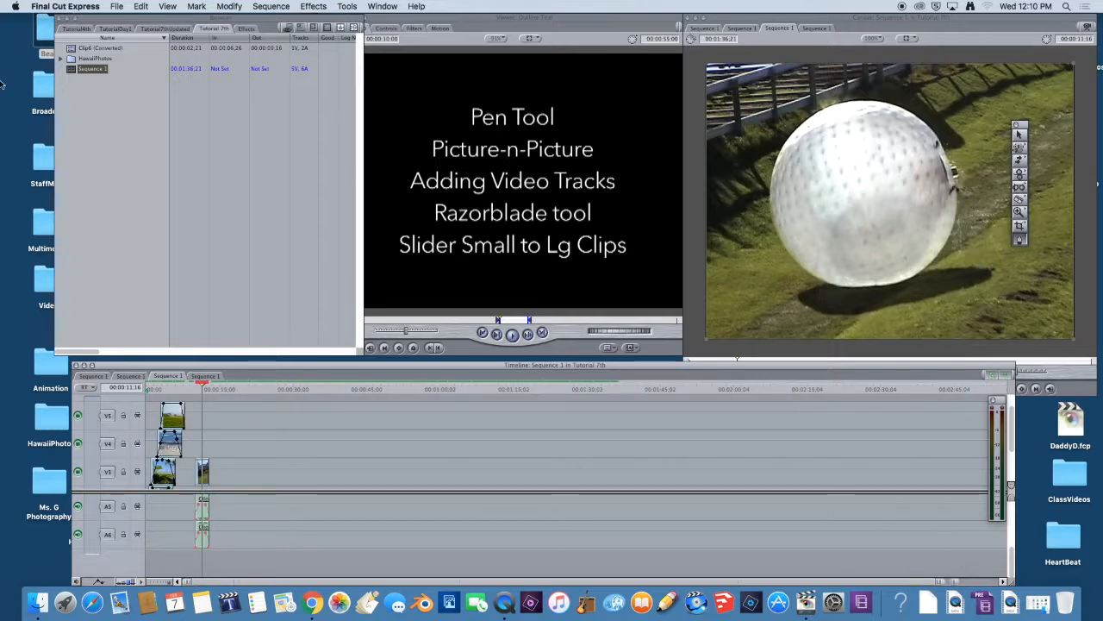
{"action": "left_click", "coordinate": [201, 461]}
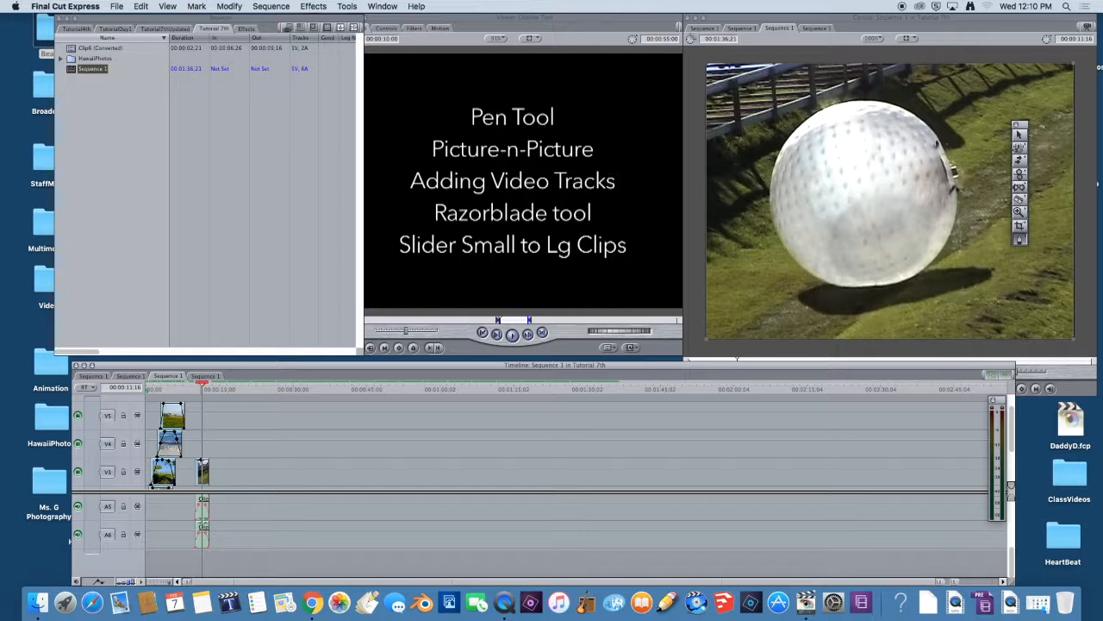
{"action": "double_click", "coordinate": [197, 466]}
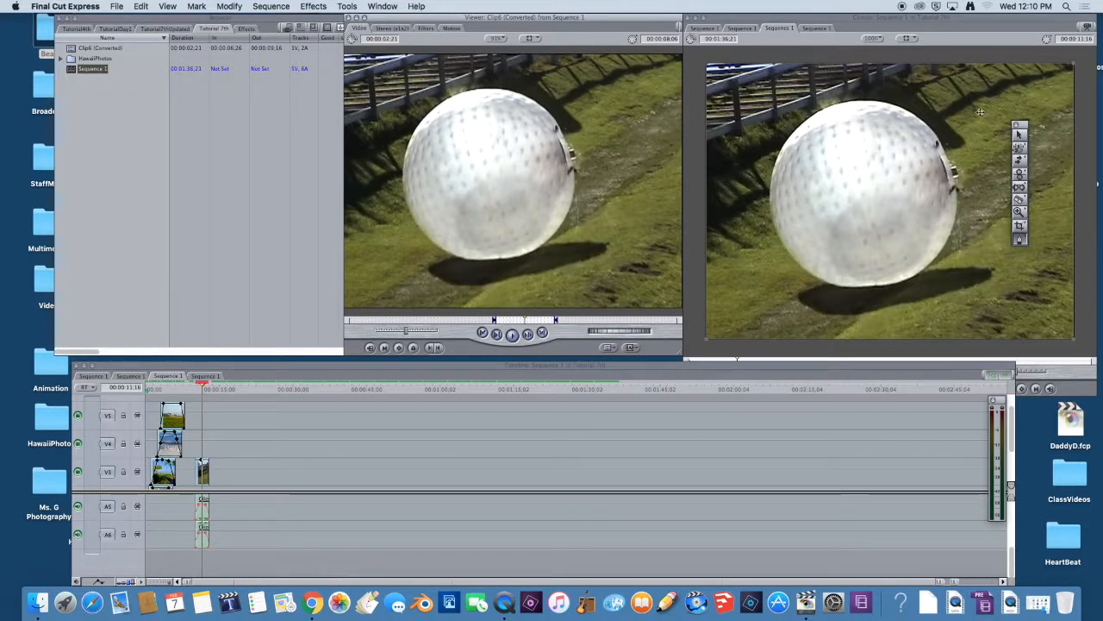
Rescale the timeline to show the sequence from its start to about 00:00:50:00, with the photo insets and Clip6 (Converted) readable
{"action": "left_click", "coordinate": [942, 582]}
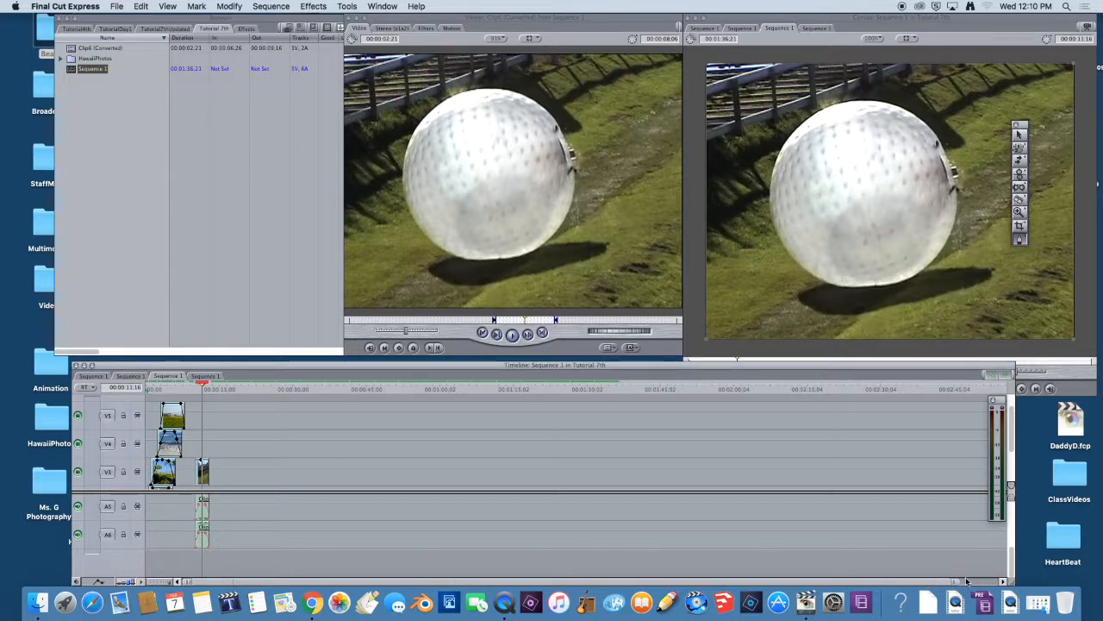
{"action": "mouse_move", "coordinate": [958, 581]}
{"action": "left_mouse_down"}
{"action": "mouse_move", "coordinate": [973, 586]}
{"action": "mouse_move", "coordinate": [946, 585]}
{"action": "left_mouse_up"}
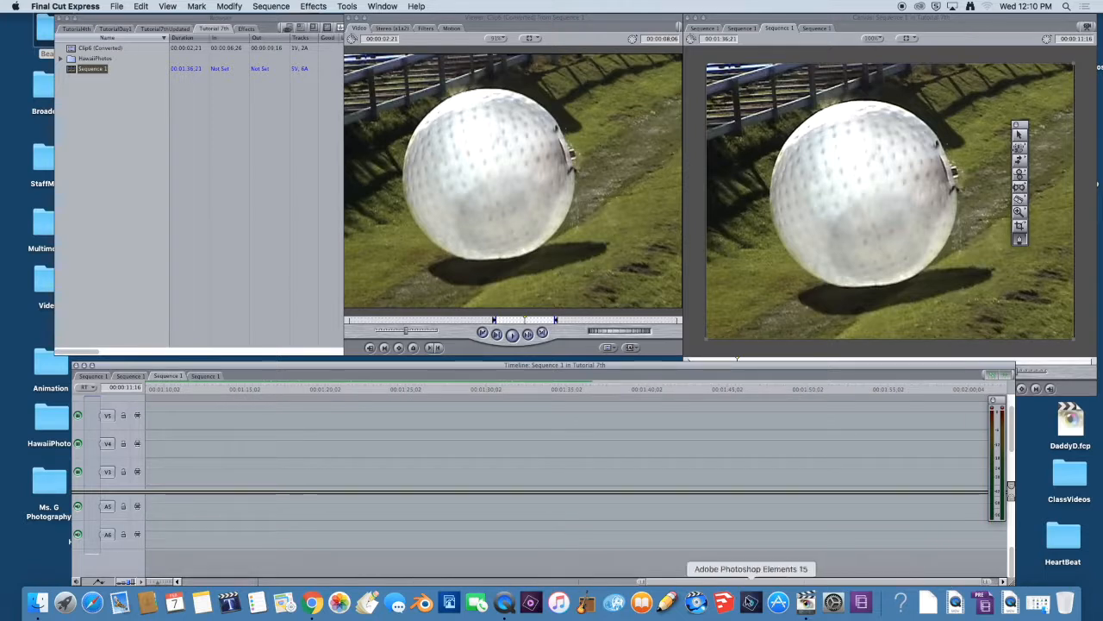
{"action": "left_click_drag", "start_coordinate": [702, 582], "coordinate": [206, 581]}
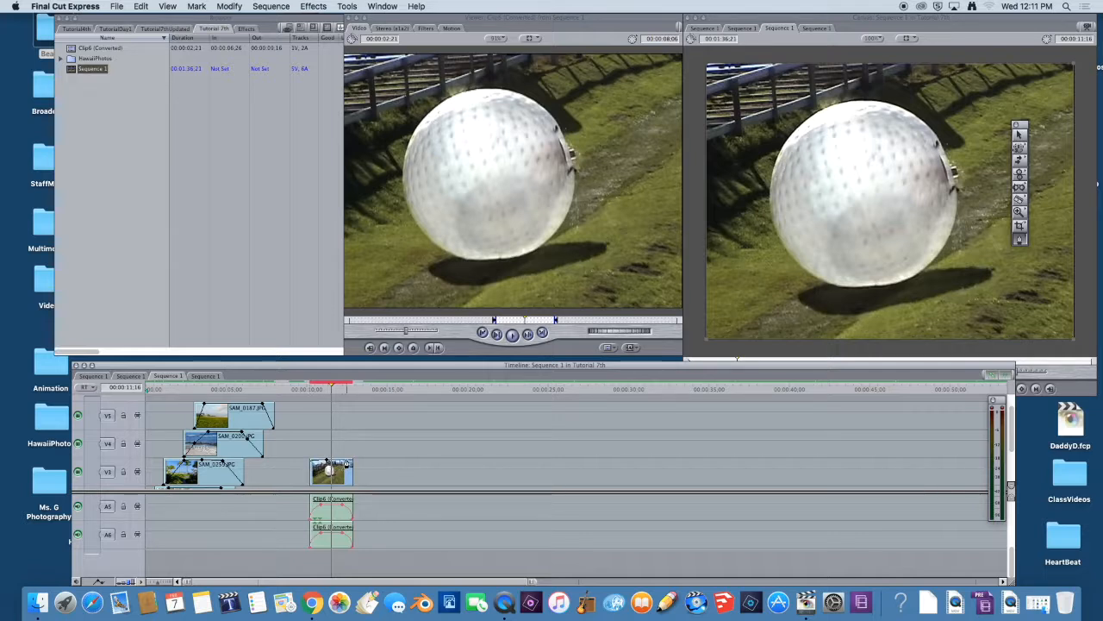
{"action": "left_click_drag", "start_coordinate": [190, 582], "coordinate": [281, 593]}
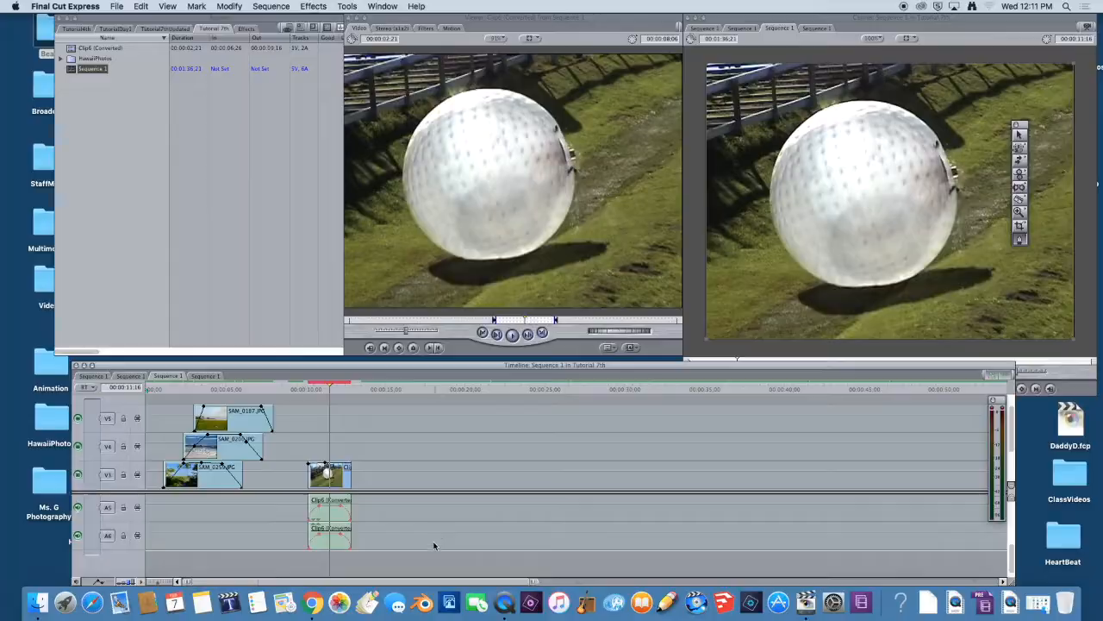